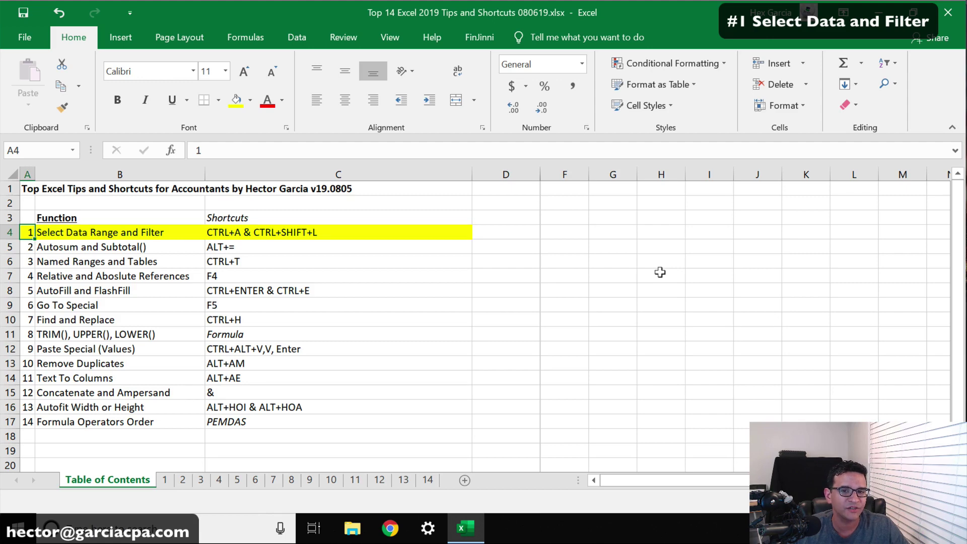
Switch to sheet 1 and select the whole transaction range A1:E198 with Ctrl+A.
click(164, 479)
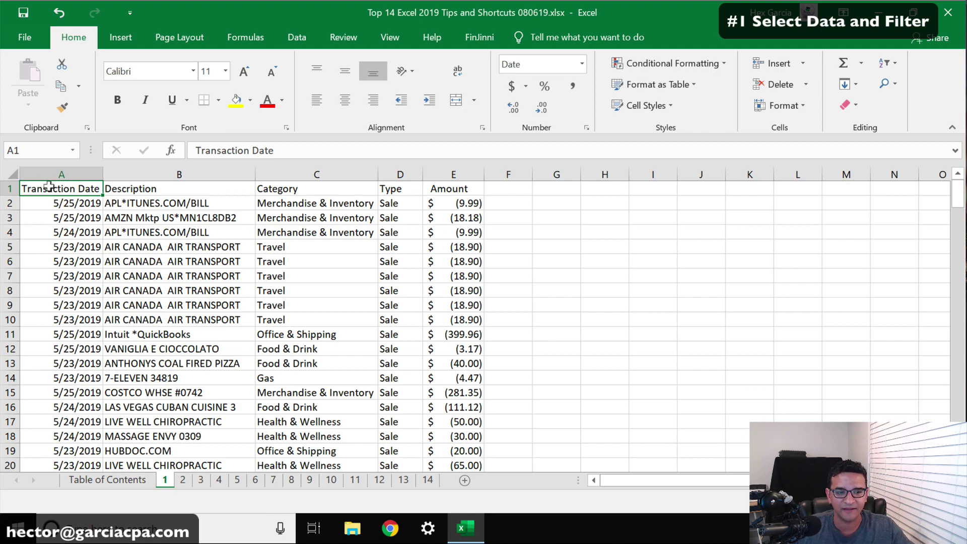
drag(70, 193, 466, 435)
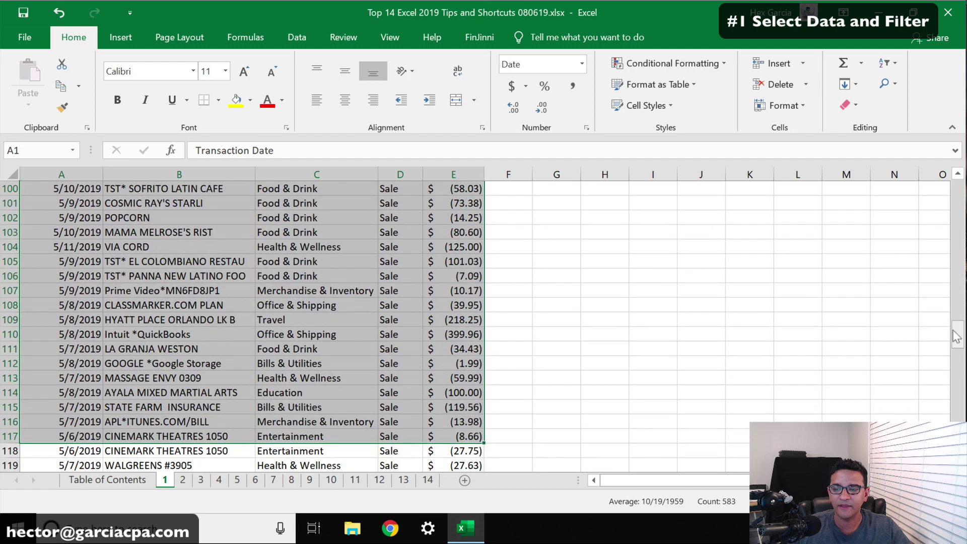
drag(957, 333, 957, 188)
click(54, 184)
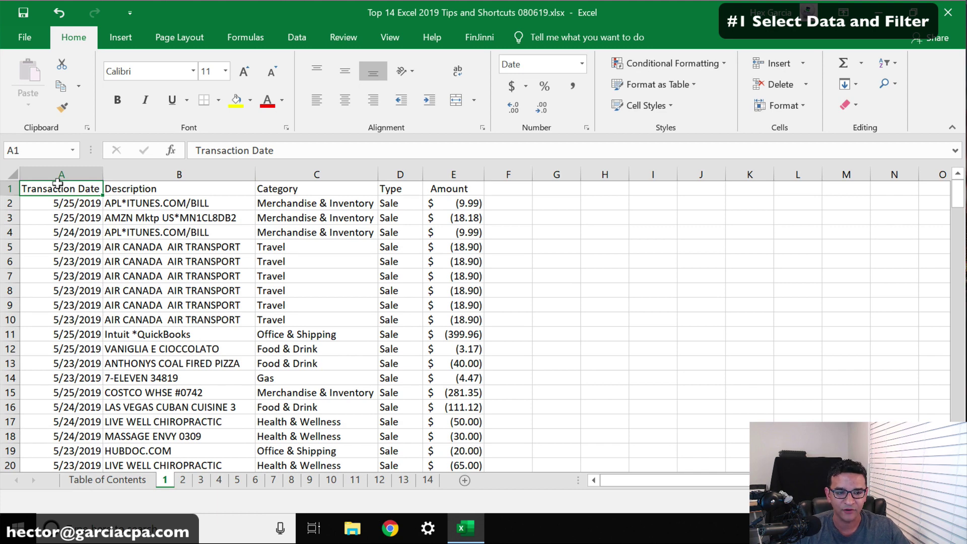
key(ctrl+shift+Right)
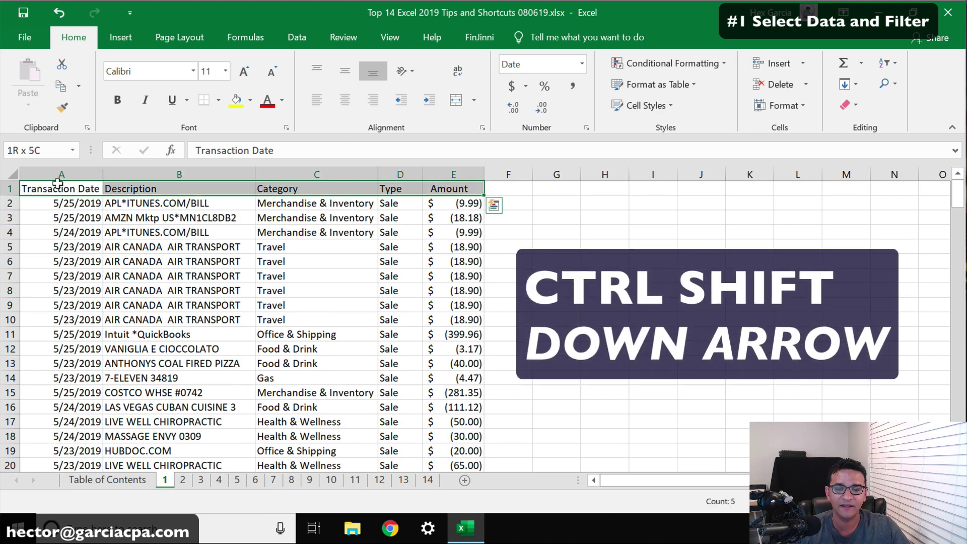
key(ctrl+shift+Down)
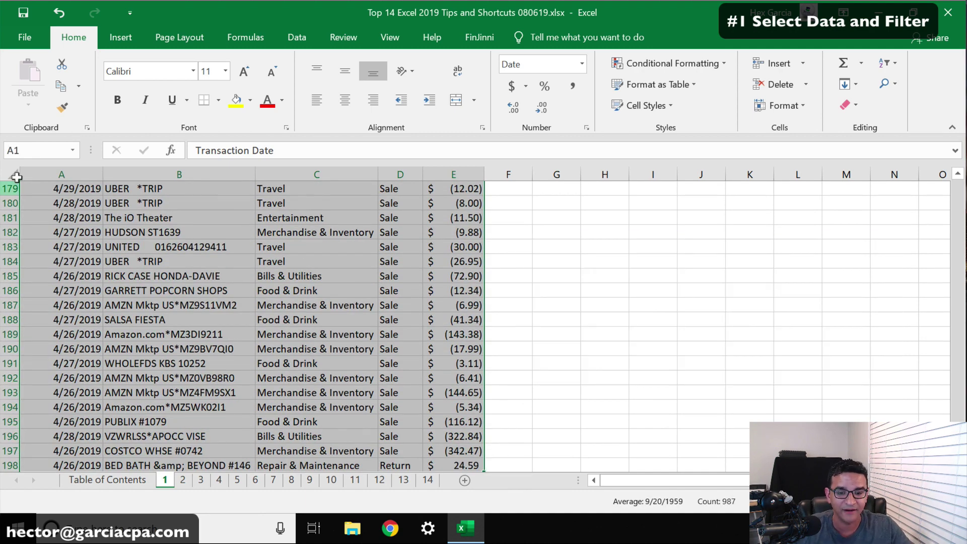
drag(962, 263, 963, 191)
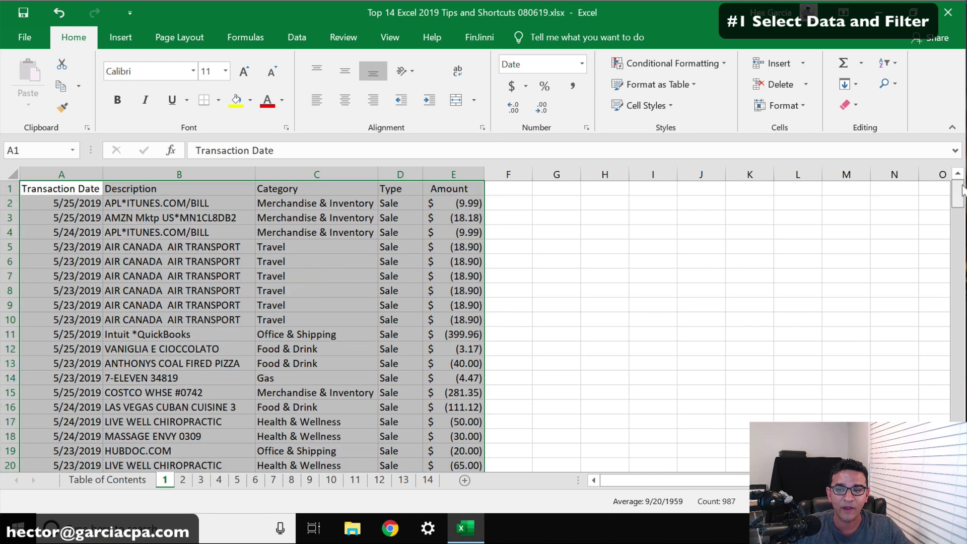
drag(147, 241, 150, 241)
click(150, 241)
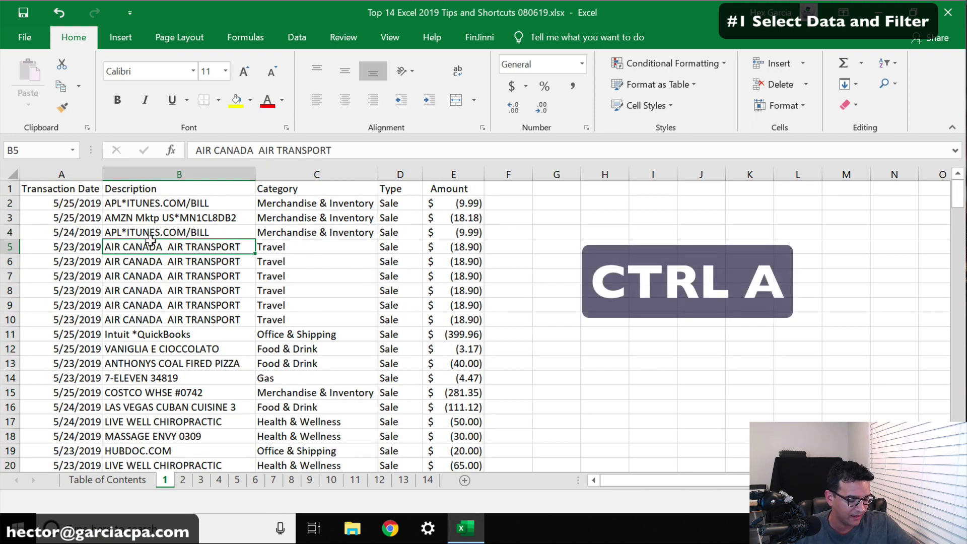
key(ctrl+a)
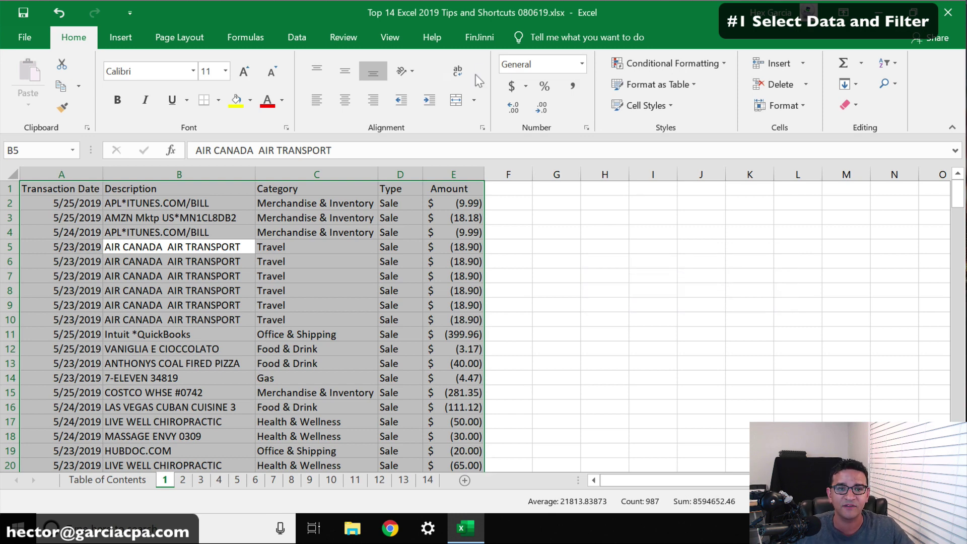
Select the transaction data and add filter dropdowns to its header row with Ctrl+Shift+L.
click(297, 37)
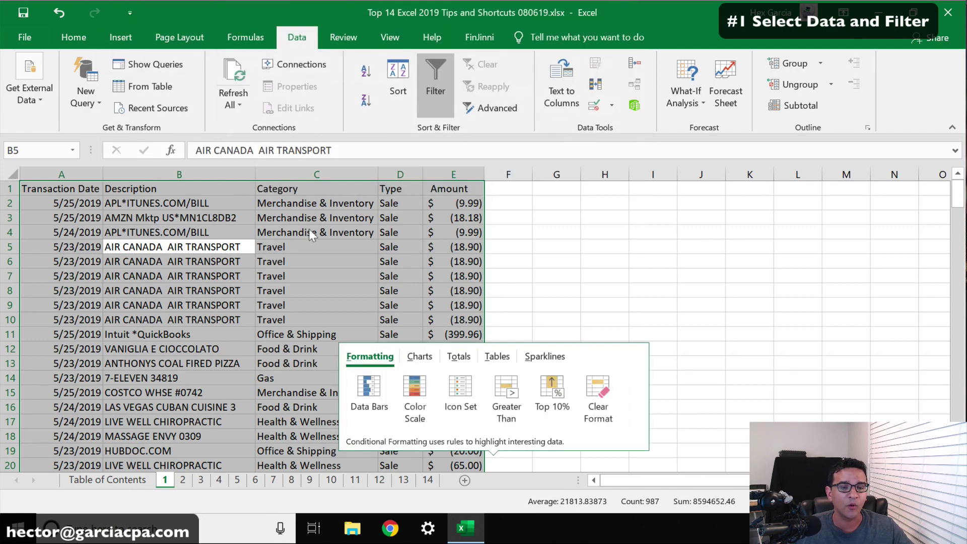
click(556, 217)
click(81, 218)
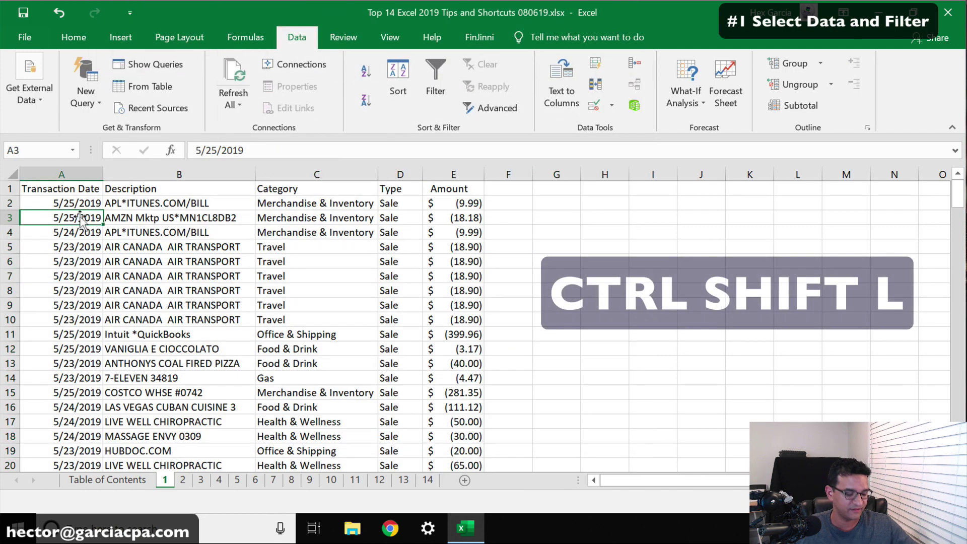
key(ctrl+a)
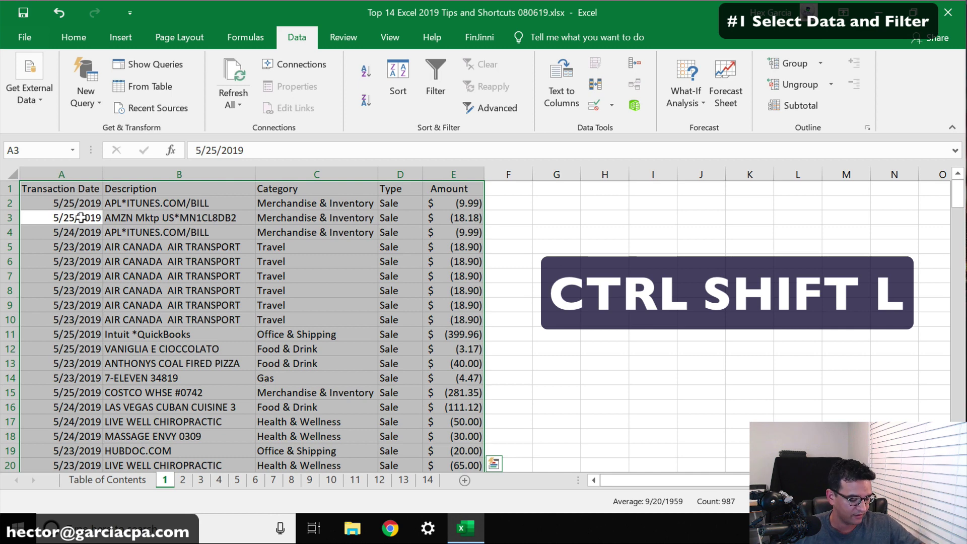
key(ctrl+shift+l)
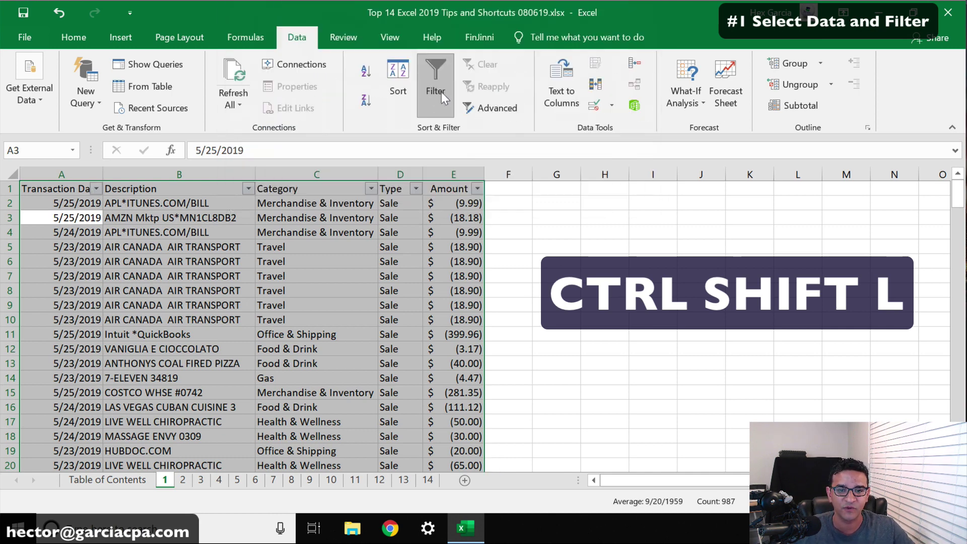
key(ctrl+q)
click(557, 218)
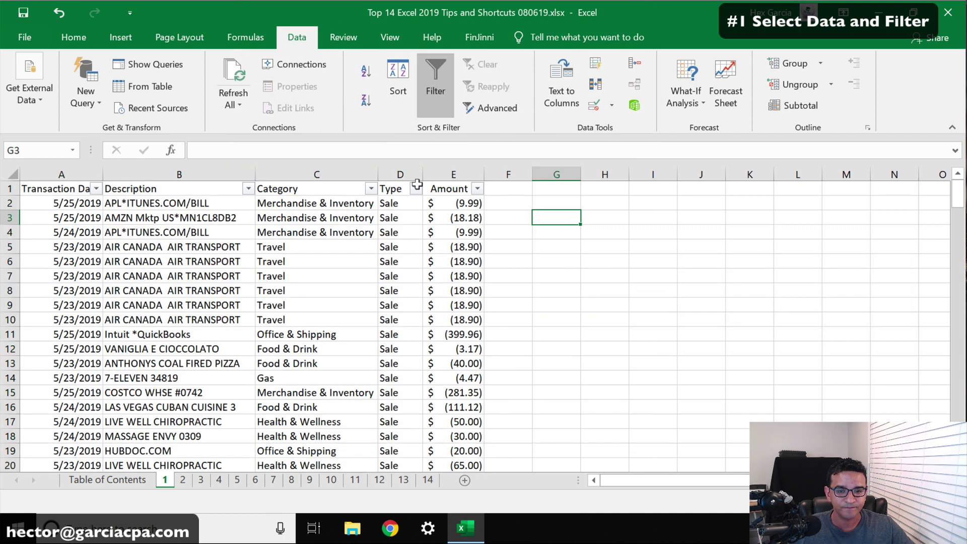
Try the Transaction Date and Description filter lists, leaving all dates checked and nothing filtered.
click(95, 188)
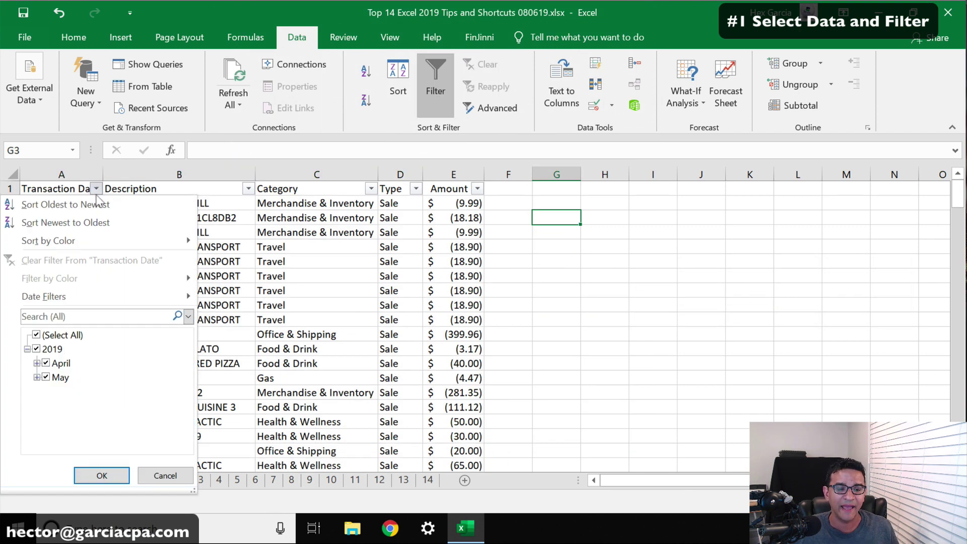
click(36, 349)
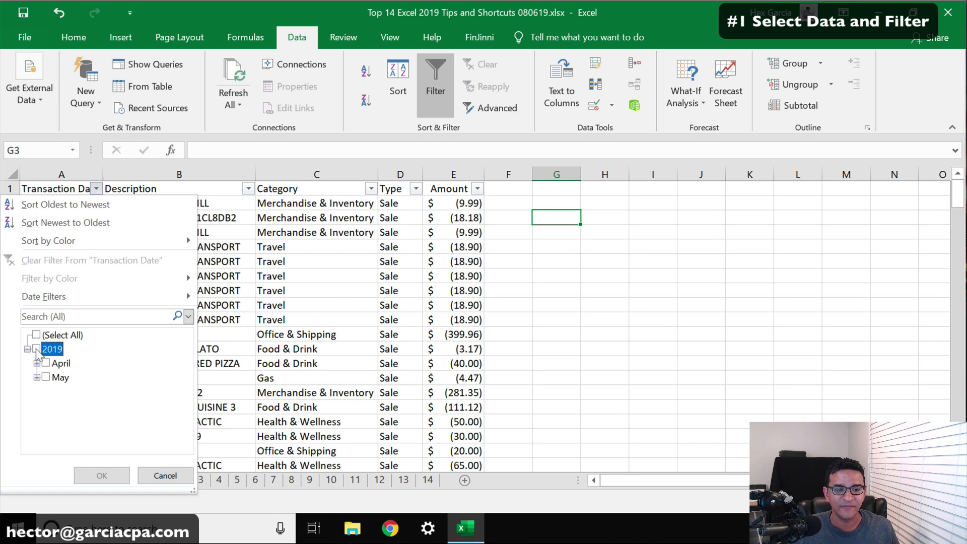
click(45, 363)
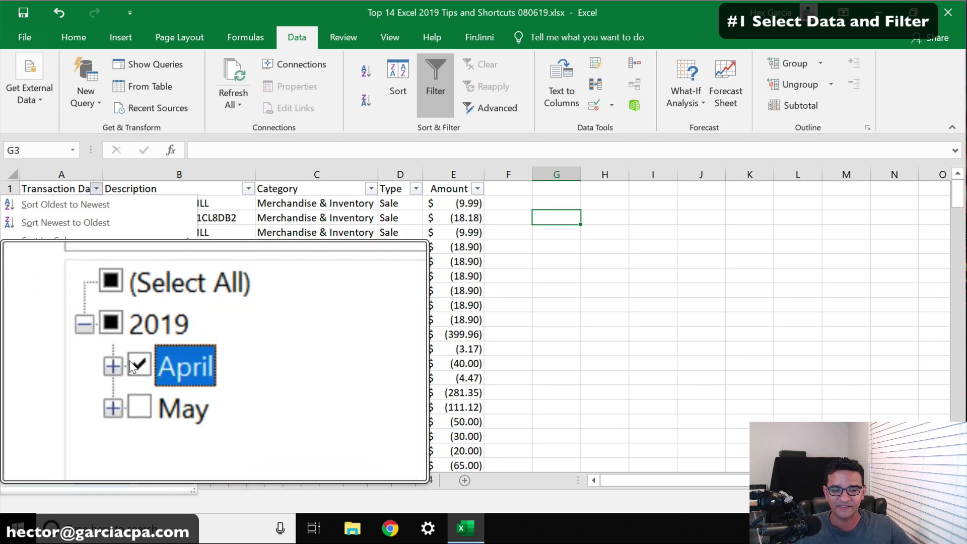
click(36, 349)
click(102, 475)
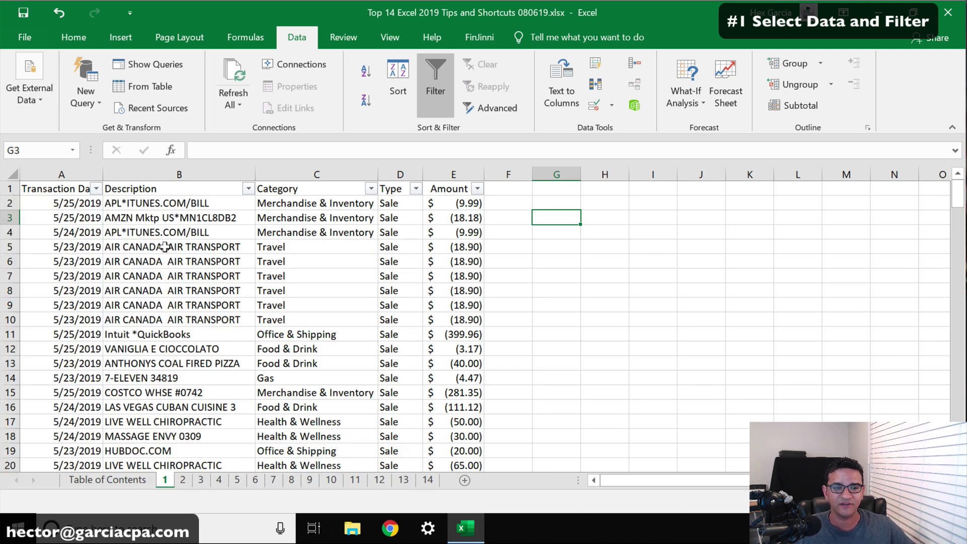
click(259, 188)
click(248, 188)
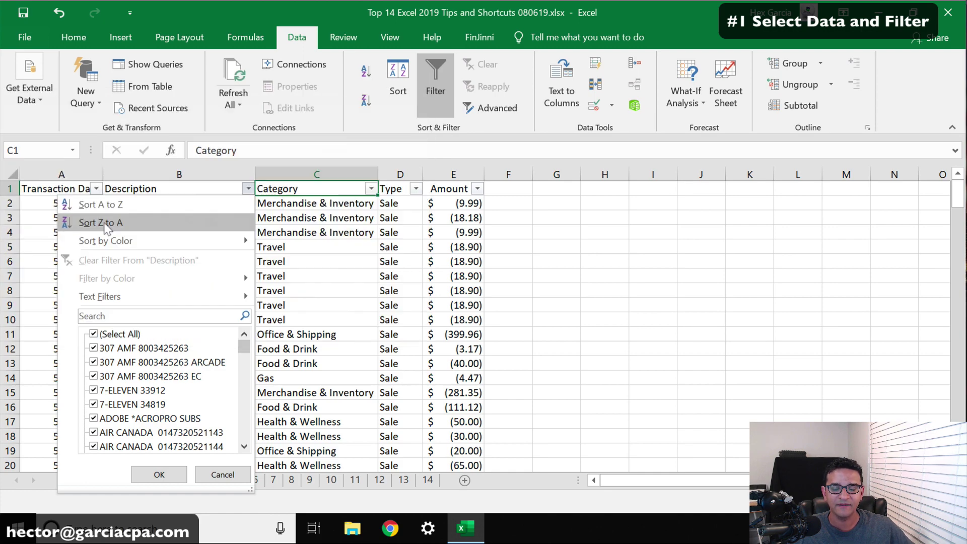
click(492, 238)
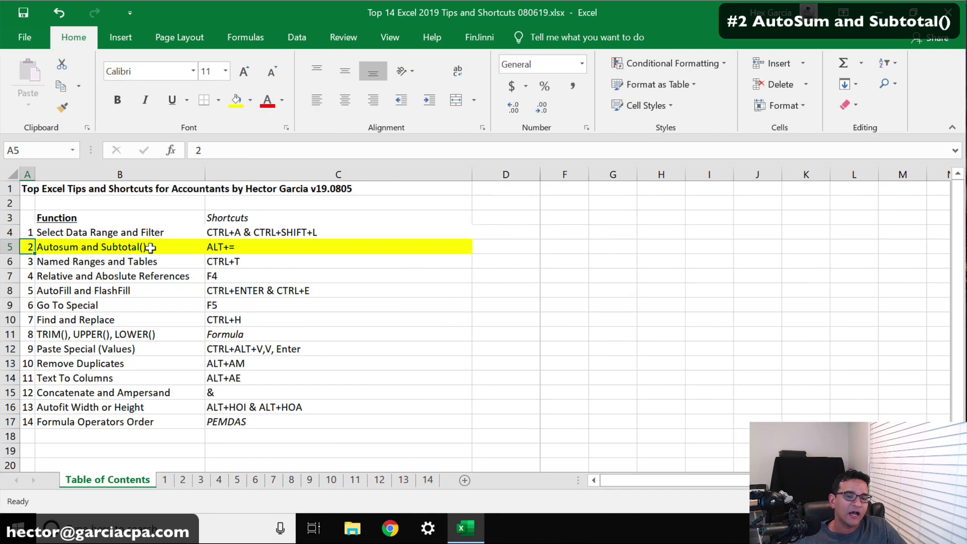
On sheet 2, select cell E200 below the Amount column.
click(182, 479)
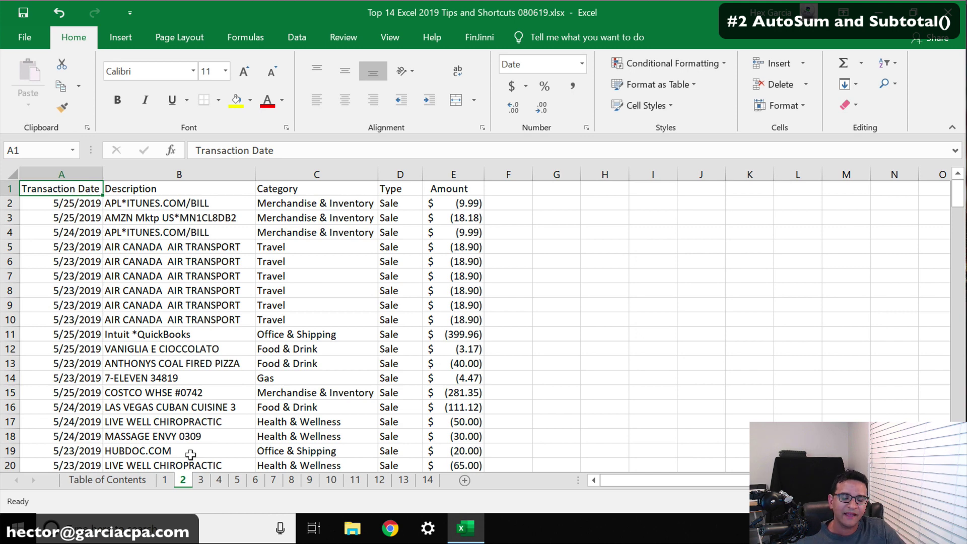
click(452, 156)
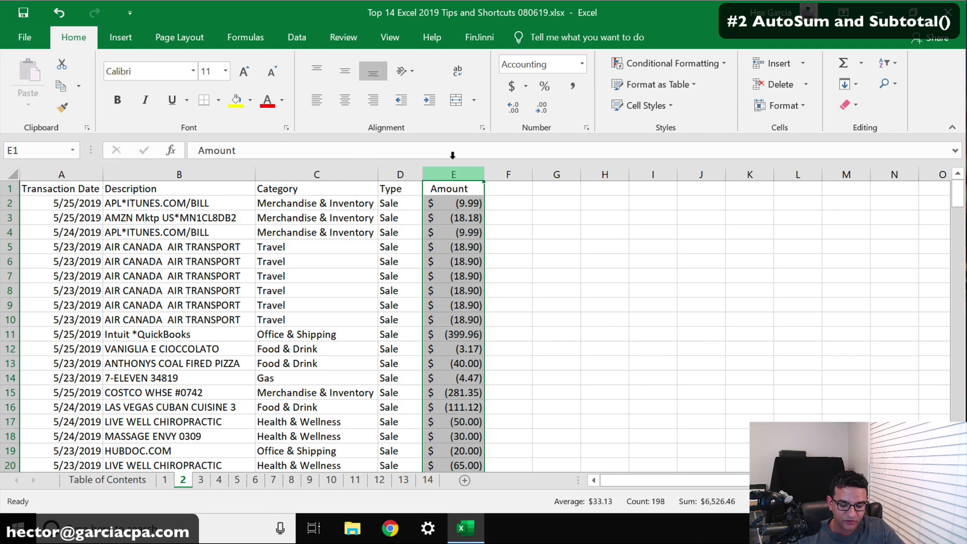
key(ctrl+End)
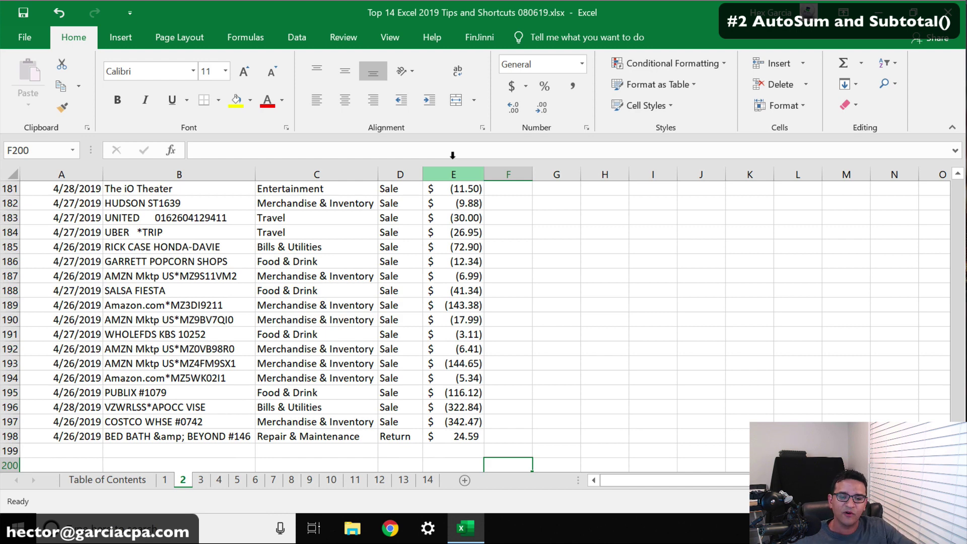
click(460, 464)
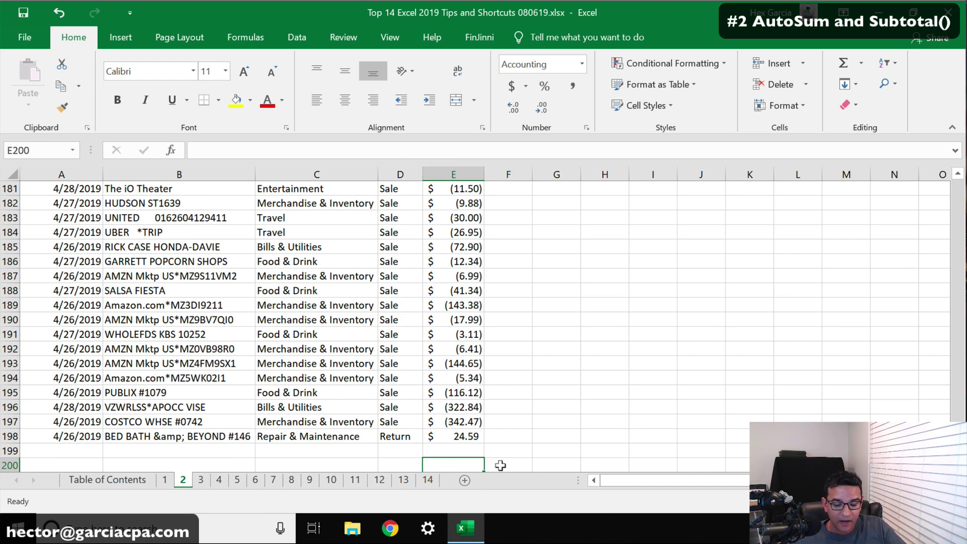
Enter =SUM(E1:E198) in E200 to total $6,526.46, then review the formula unchanged.
text(=sum()
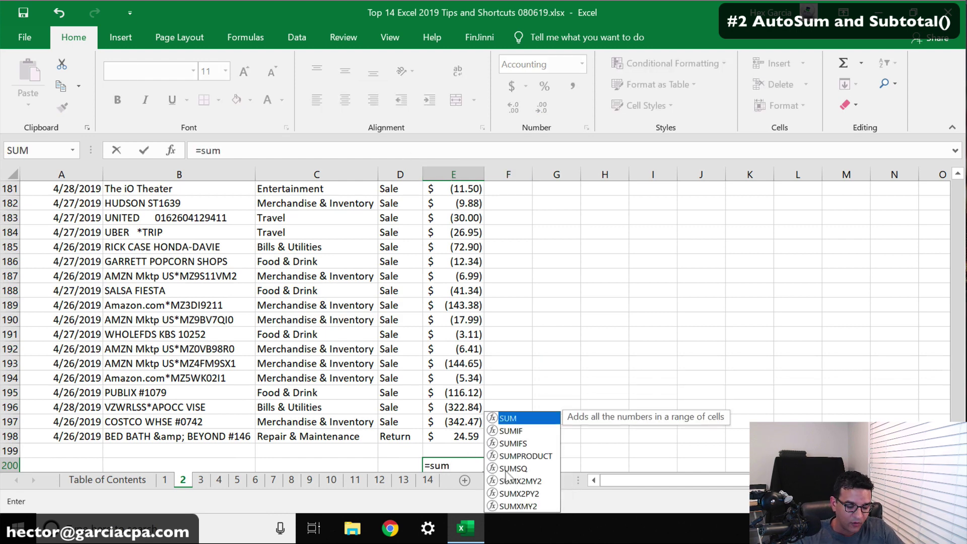
click(453, 433)
key(ctrl+shift+Up)
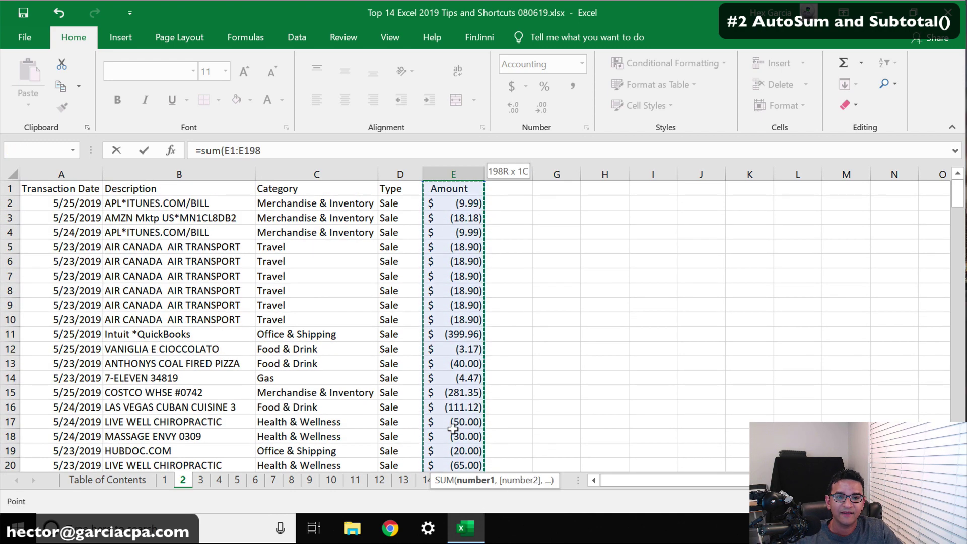
key(ctrl+Return)
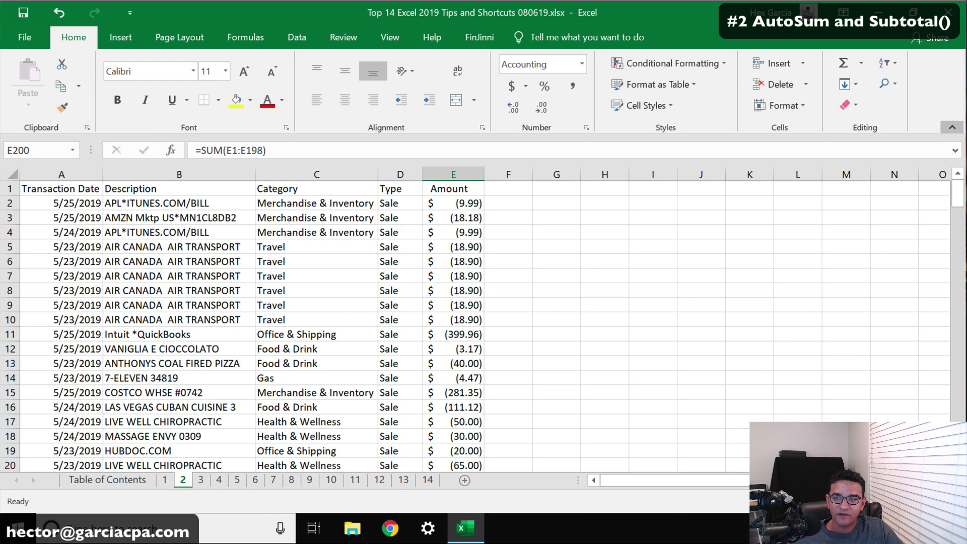
drag(958, 194, 957, 200)
drag(280, 150, 171, 153)
key(Escape)
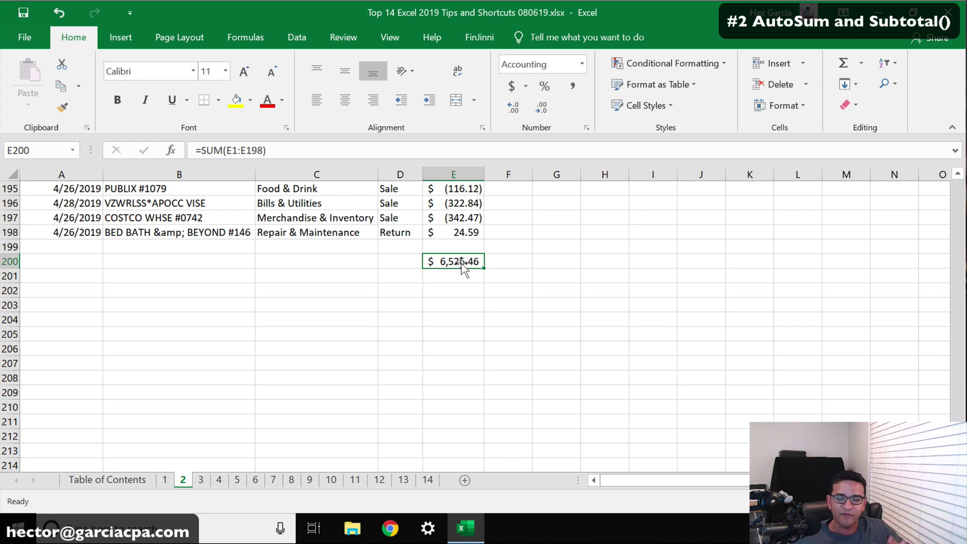
Replace E200's total with an AutoSum =SUM(E2:E199) and select the $6,526.46 result.
key(Delete)
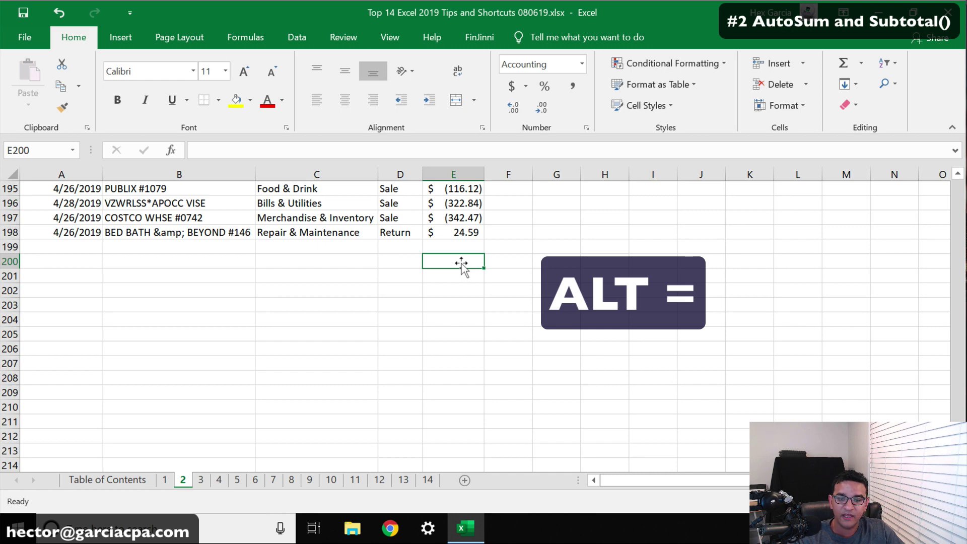
key(alt+equal)
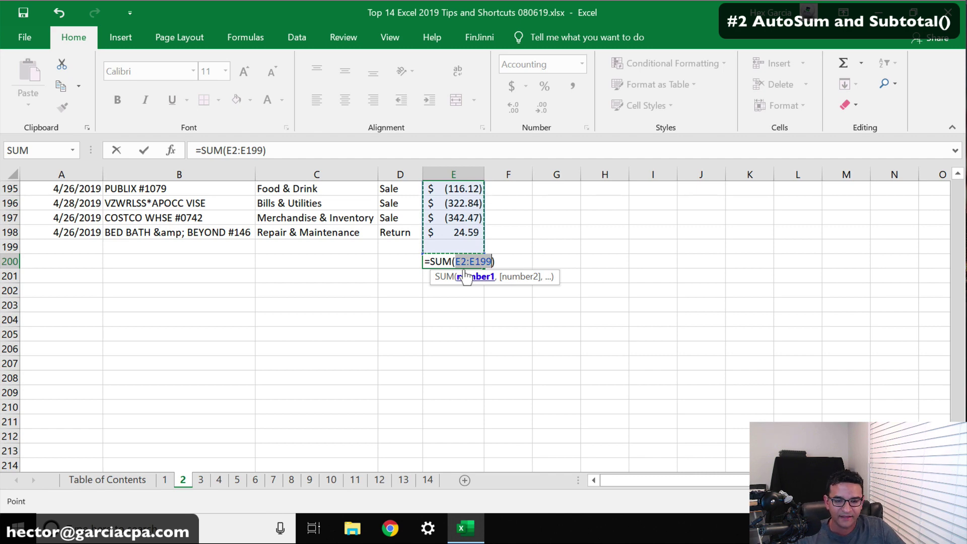
key(Return)
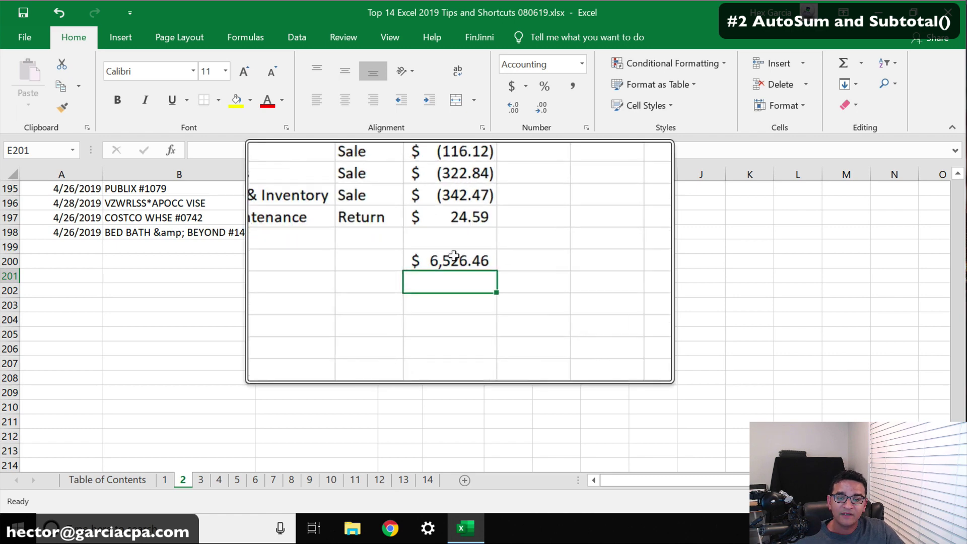
click(465, 260)
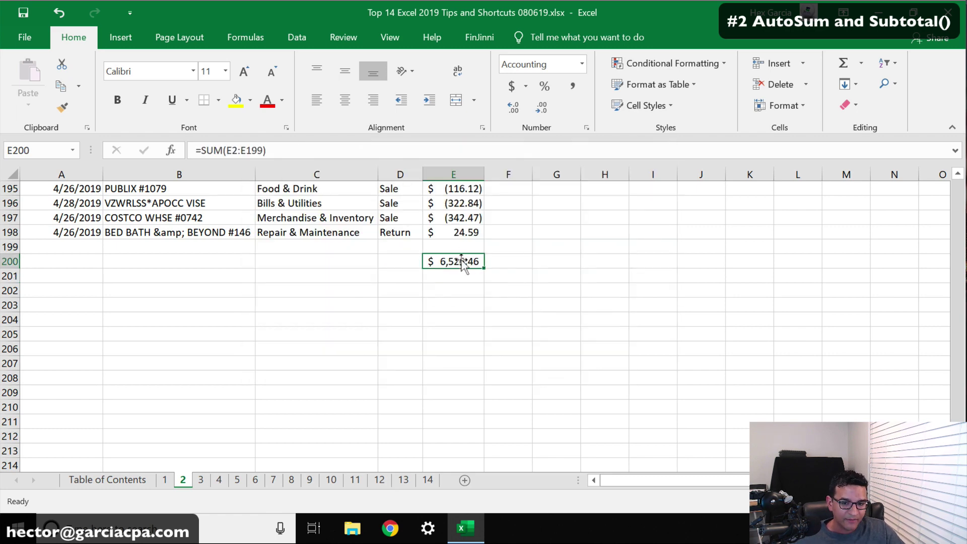
Paste the $6,526.46 total into G1, widen column G, and make it bold with yellow fill.
key(ctrl+c)
scroll(955, 225, up, 14)
scroll(956, 211, up, 20)
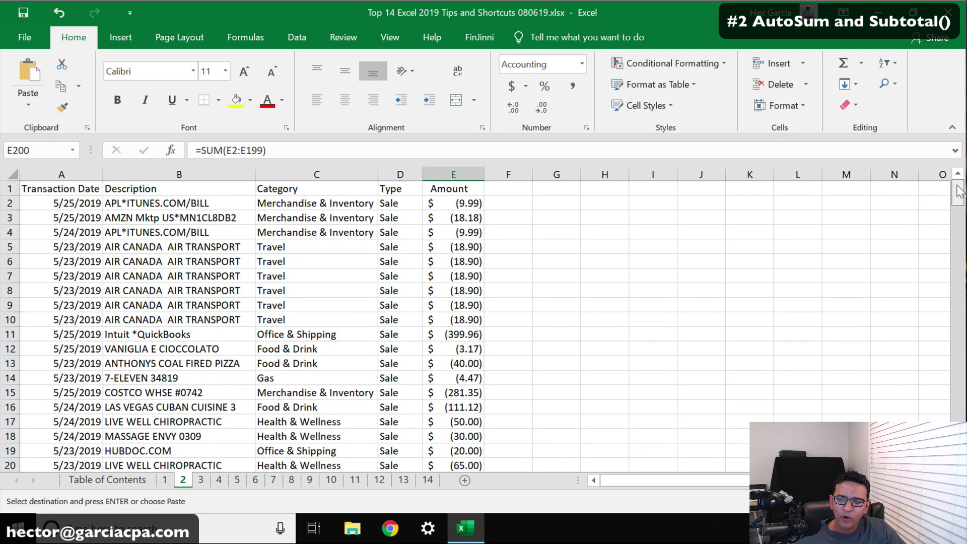
click(558, 184)
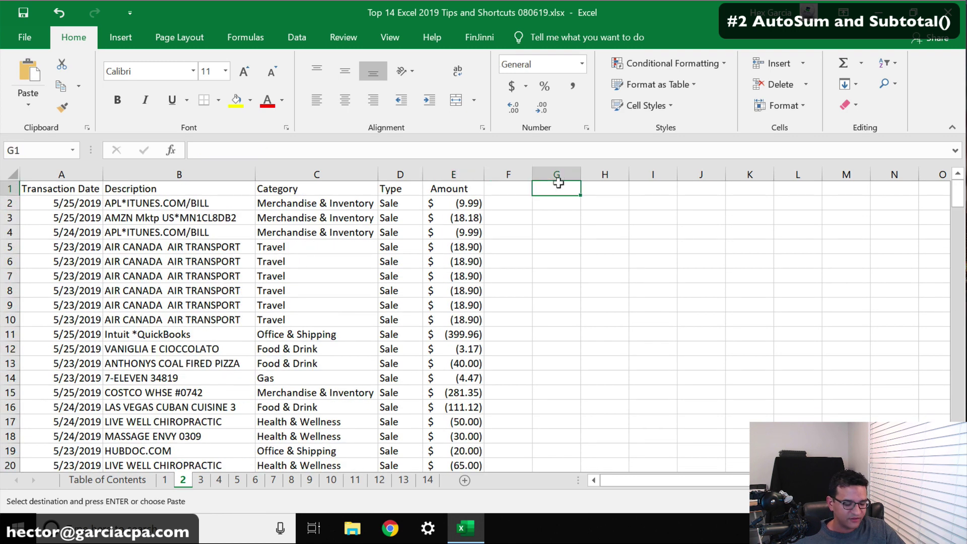
key(Return)
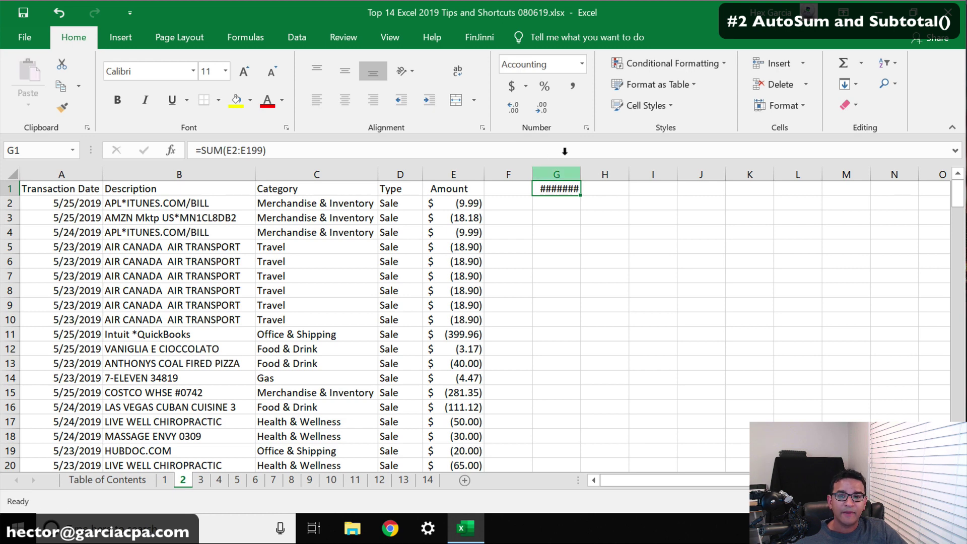
drag(580, 165, 594, 174)
click(117, 100)
click(236, 100)
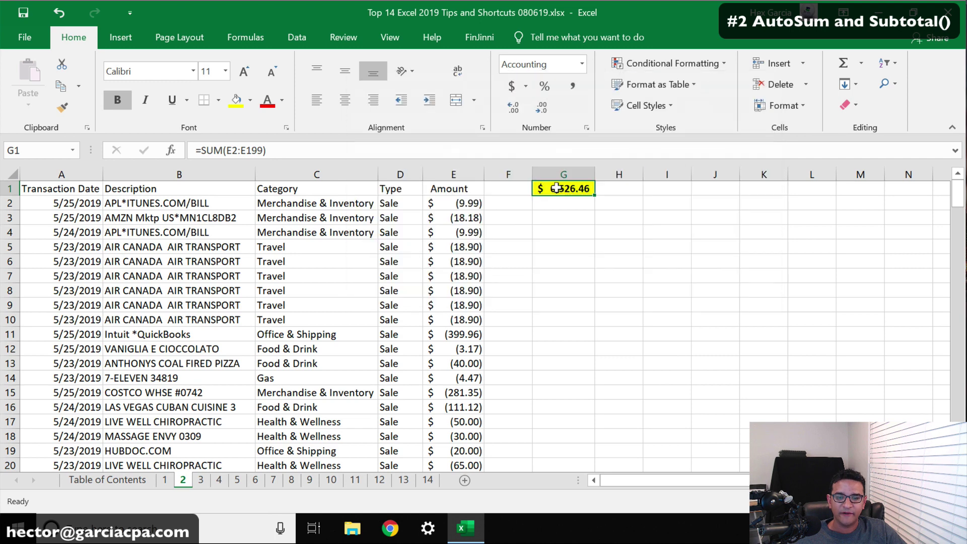
Turn on filters and filter Category to only Education and Entertainment.
click(554, 230)
click(169, 212)
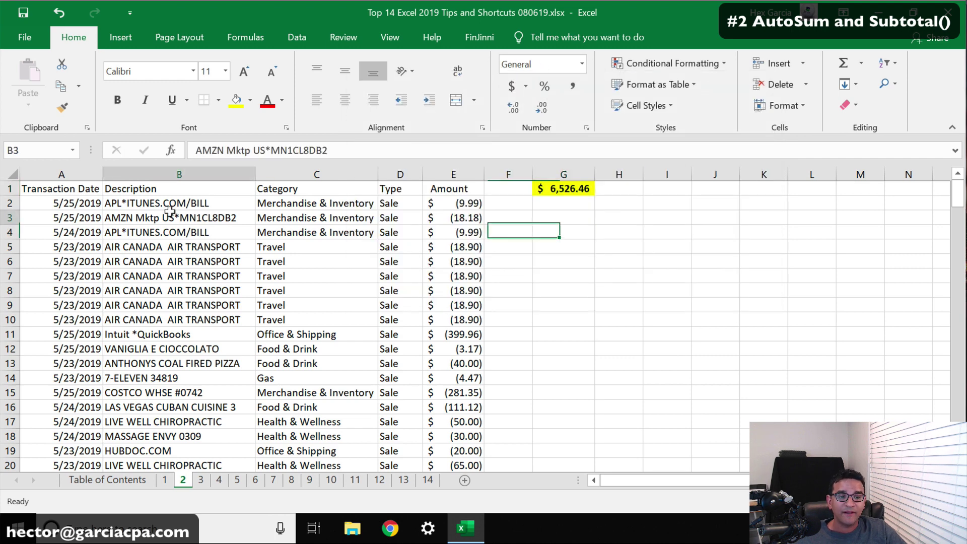
key(ctrl+a)
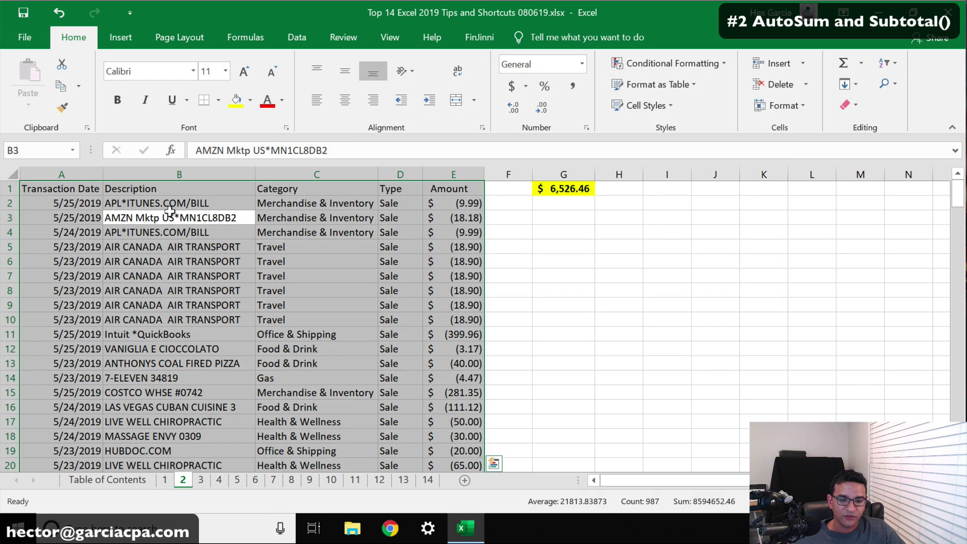
key(ctrl+shift+l)
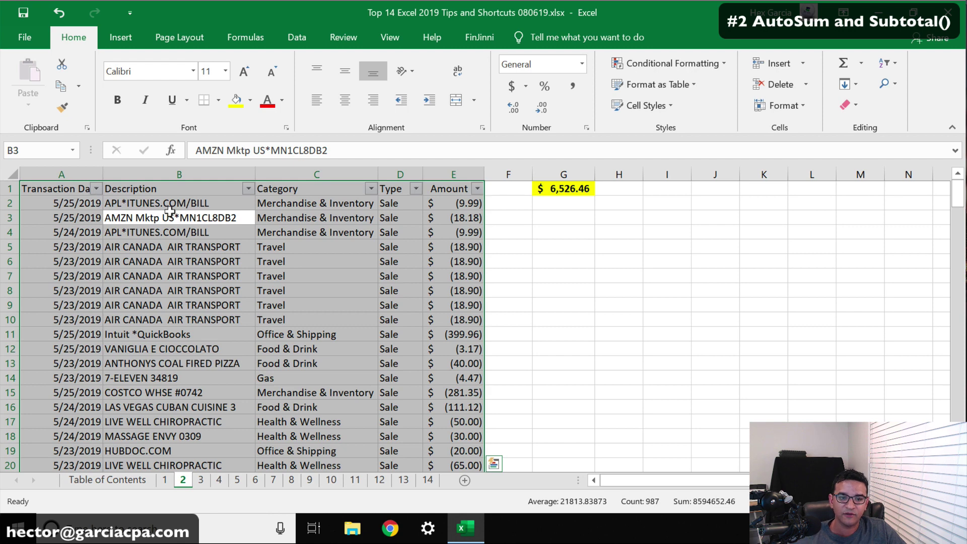
click(370, 189)
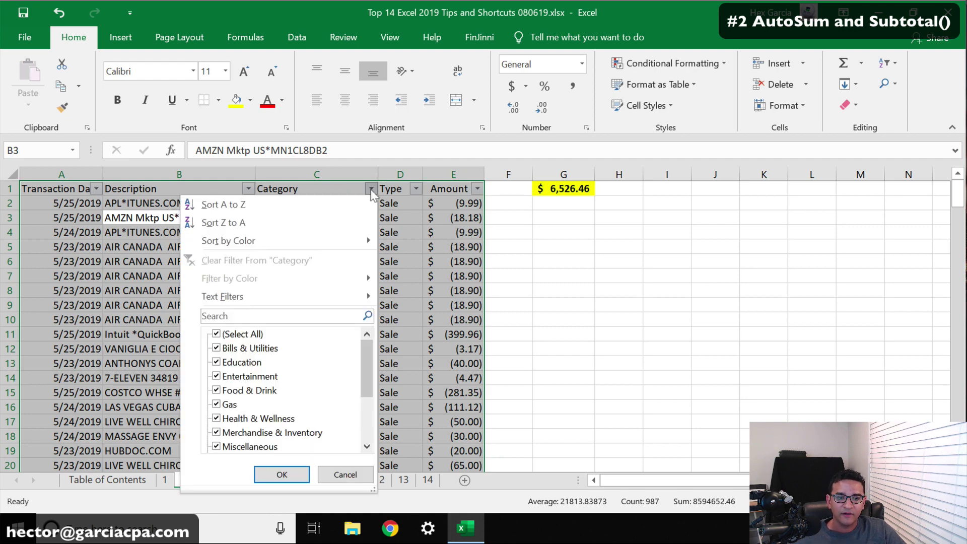
click(216, 333)
click(216, 362)
click(216, 376)
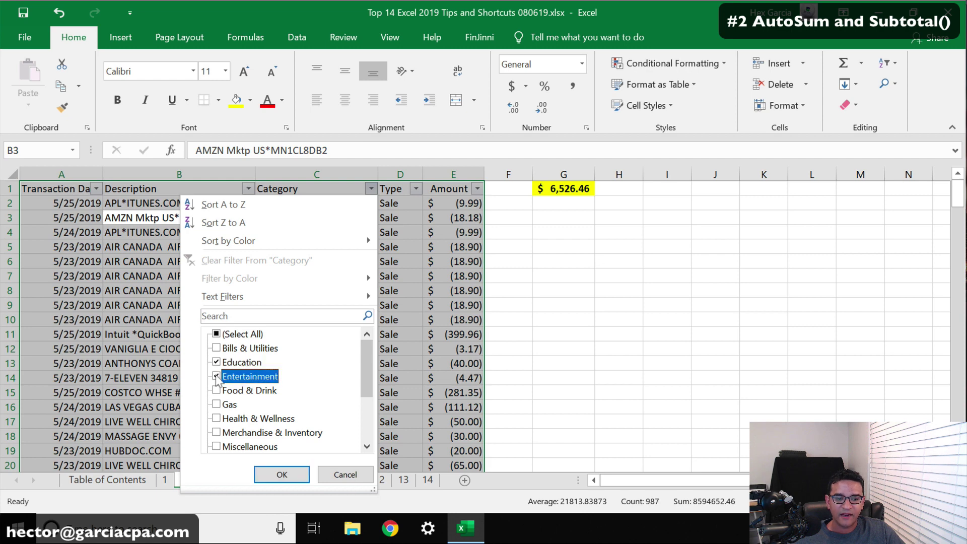
click(279, 475)
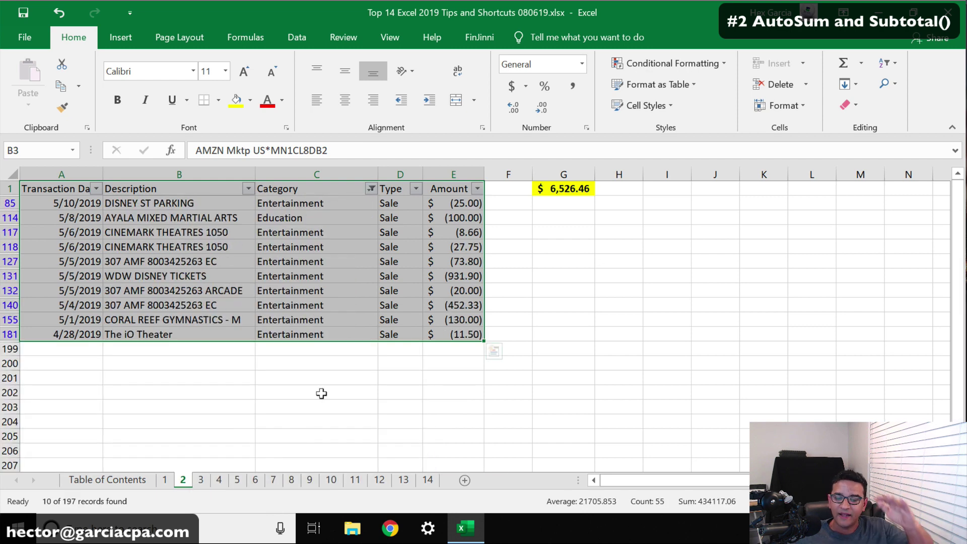
Insert =SUBTOTAL(9,E2:E199) in E200, giving $(1,780.94) for visible rows, and copy it.
click(548, 189)
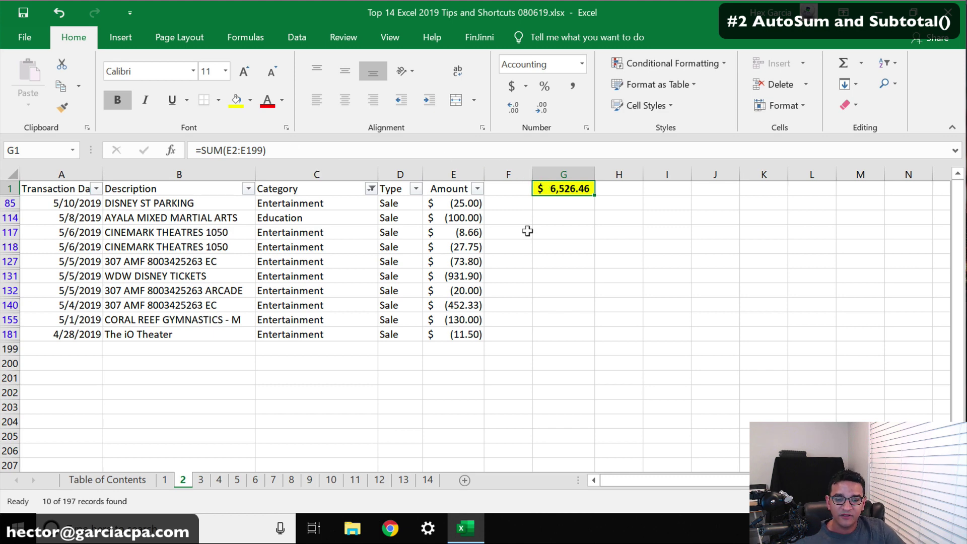
click(442, 357)
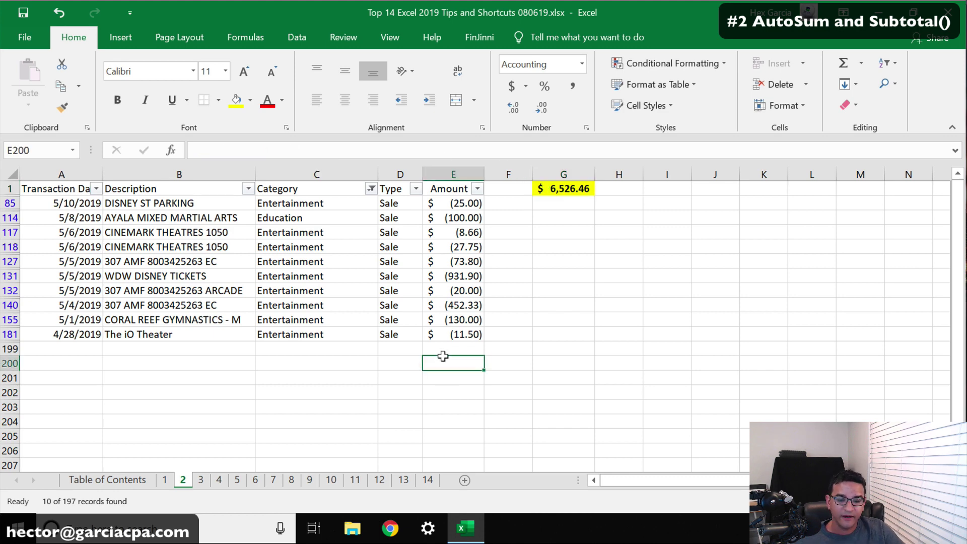
key(alt+equal)
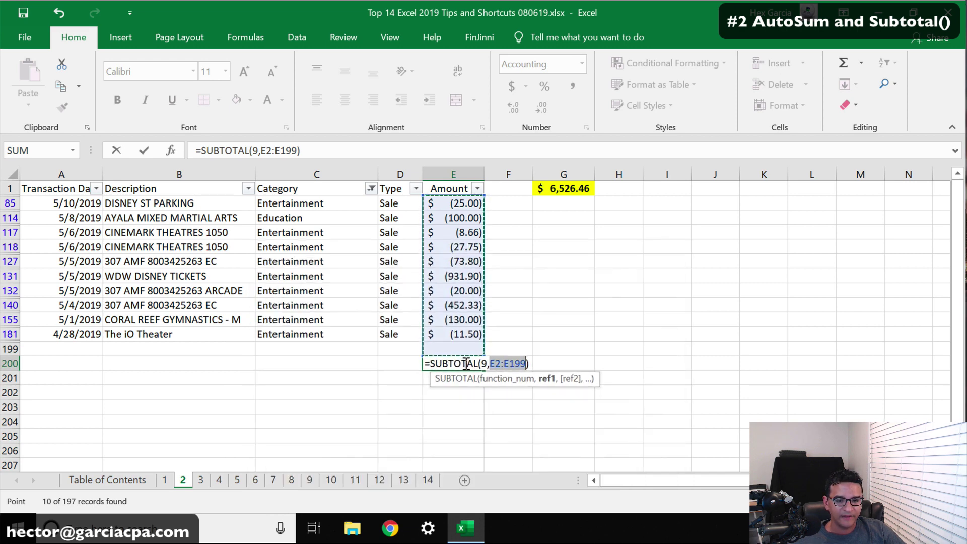
double_click(484, 364)
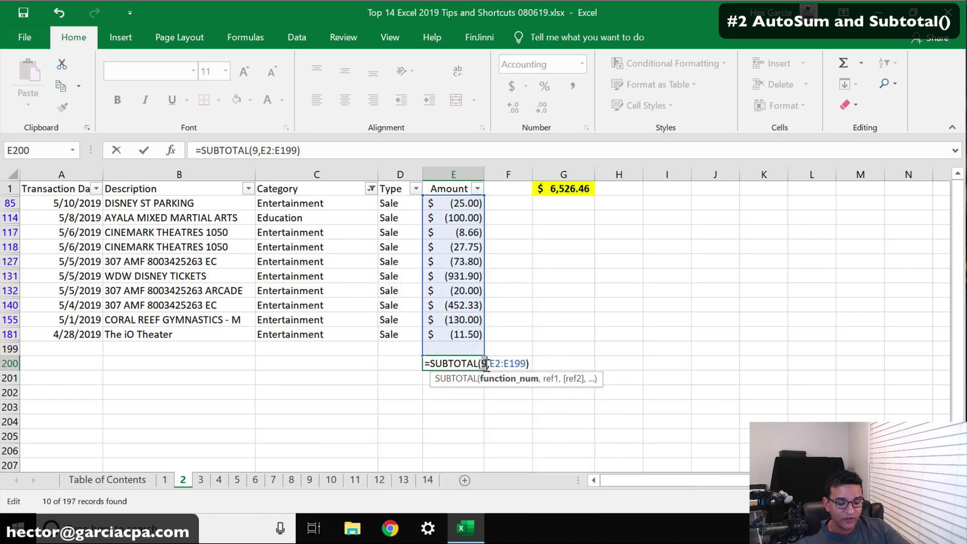
key(ctrl+Return)
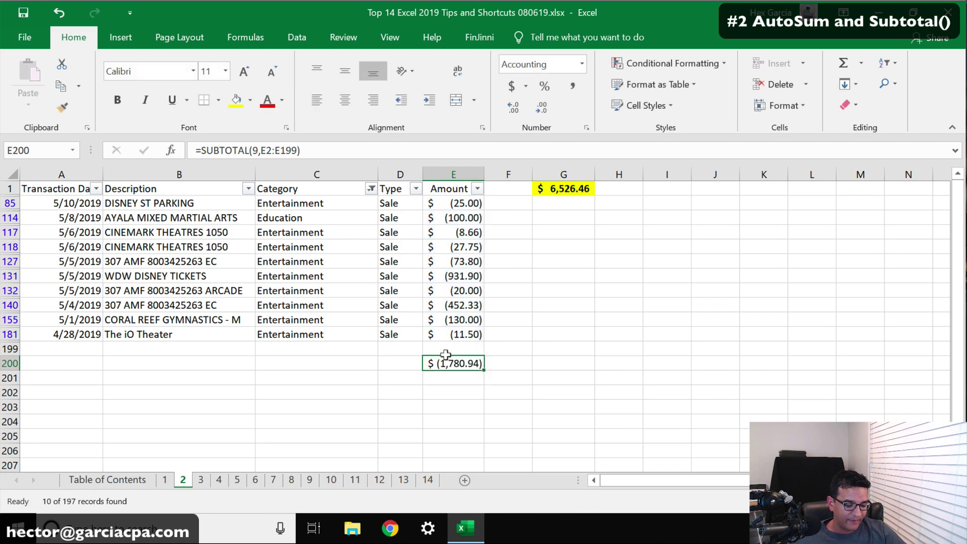
key(ctrl+c)
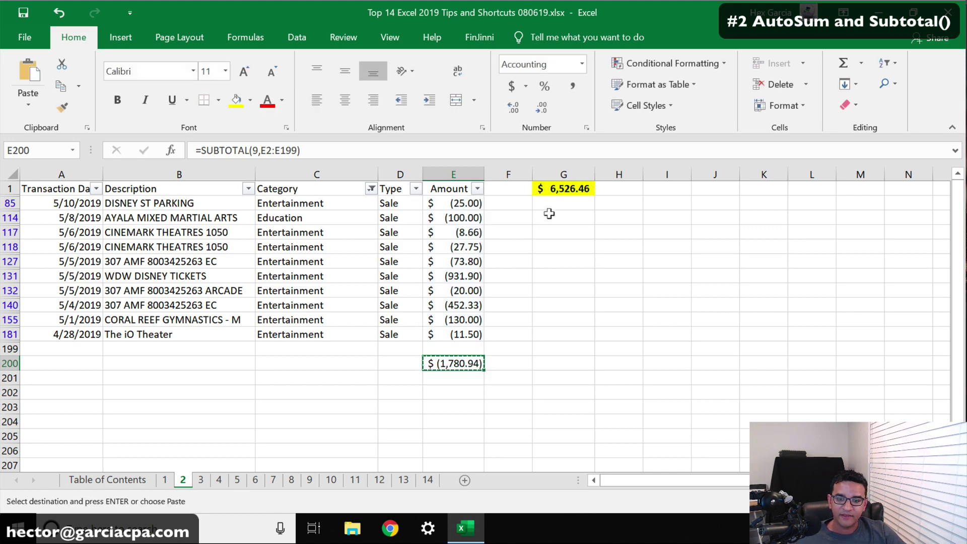
Paste the subtotal into G1 and format it with yellow fill and bold.
click(551, 182)
key(Return)
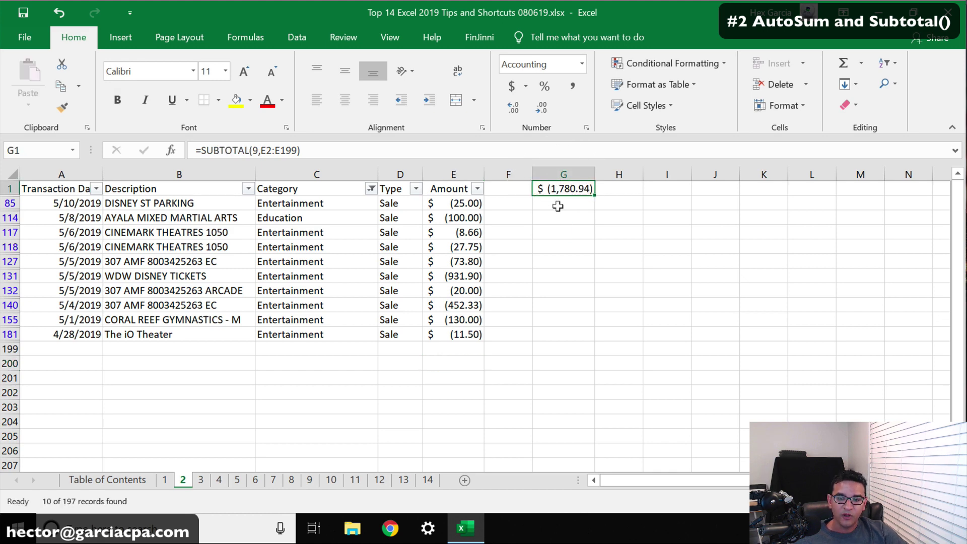
click(234, 99)
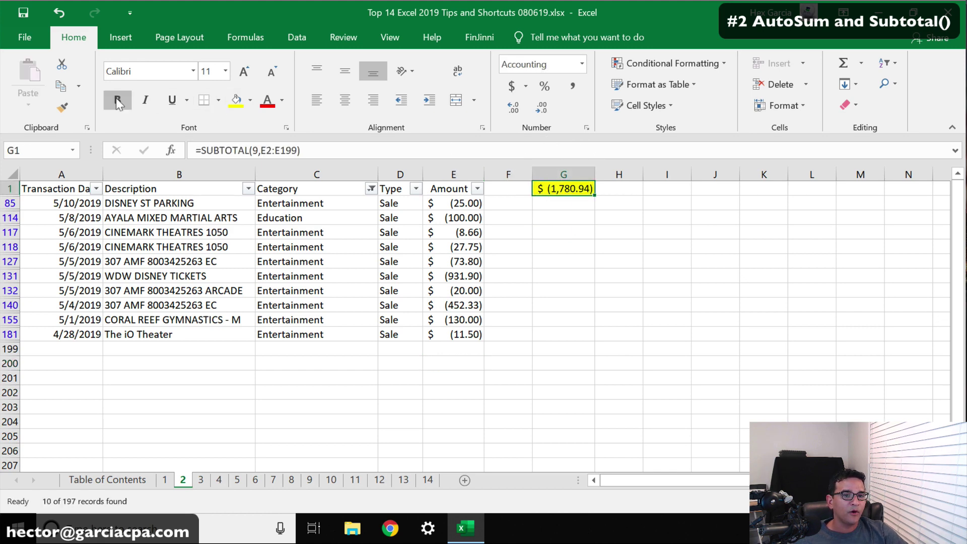
click(118, 100)
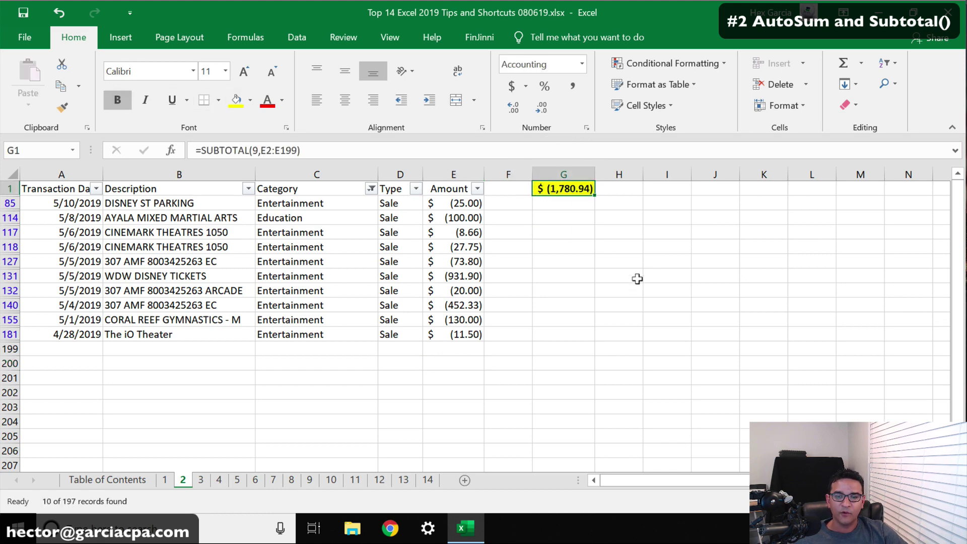
Change the Category filter to show Education and Gas instead of Entertainment.
click(370, 189)
click(216, 376)
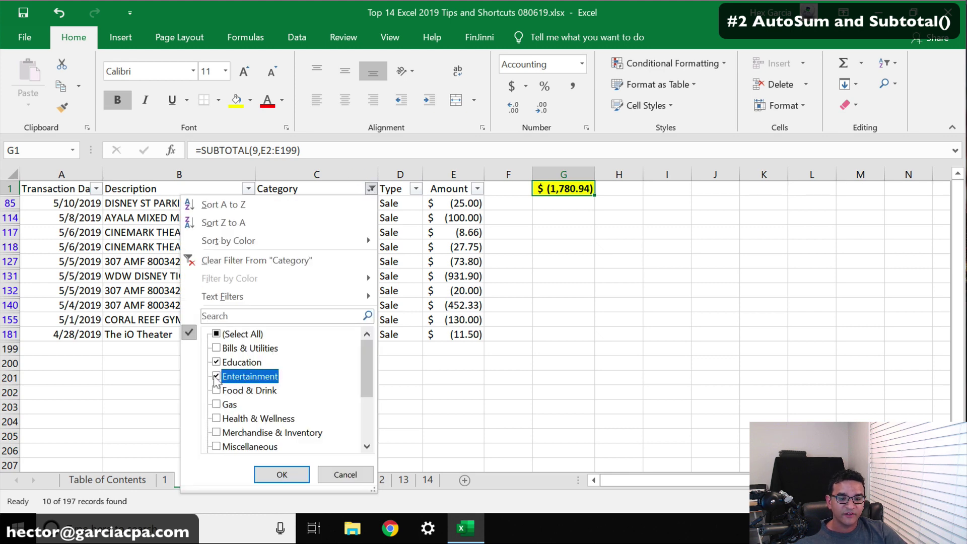
click(214, 404)
click(281, 474)
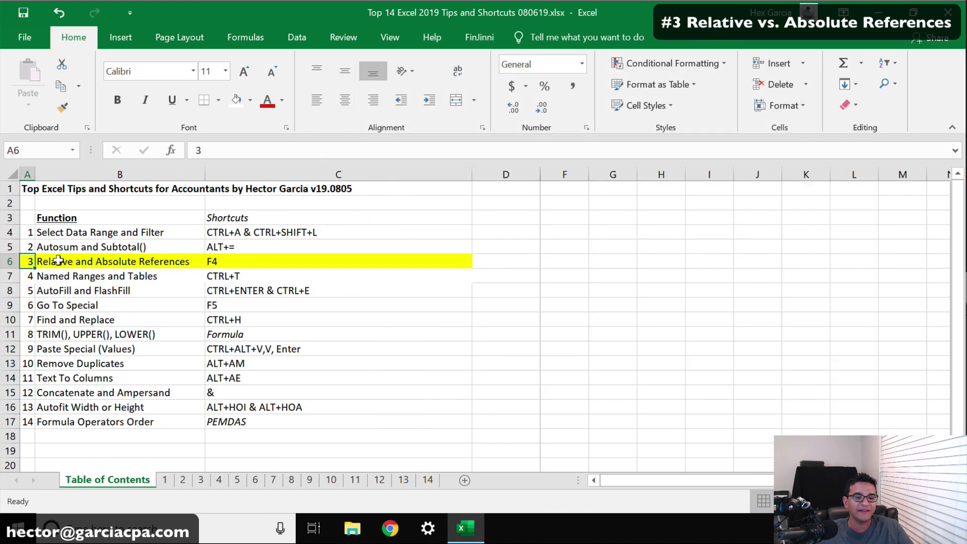
Switch to sheet 3, select the invoice rows A2:E6, then select amount cell D2.
click(201, 479)
drag(38, 204, 326, 259)
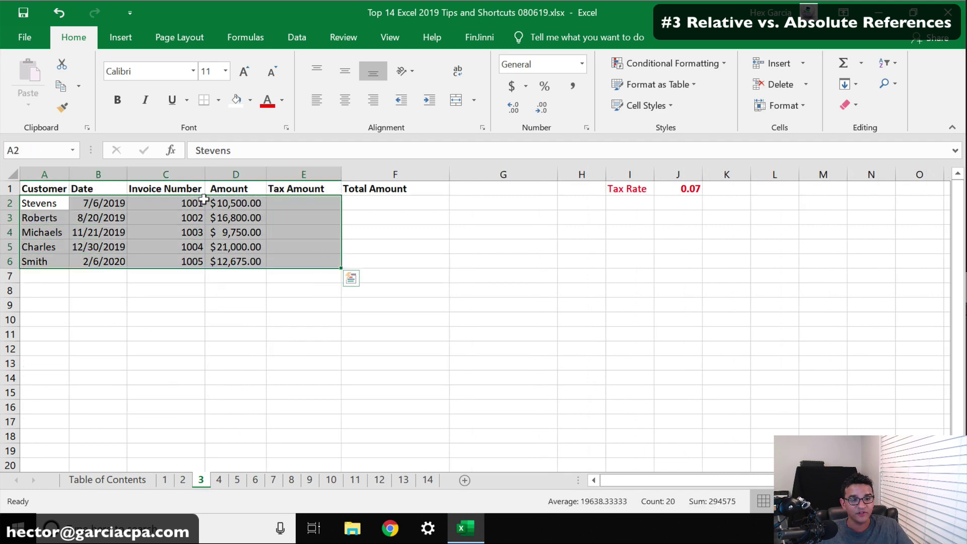
click(240, 198)
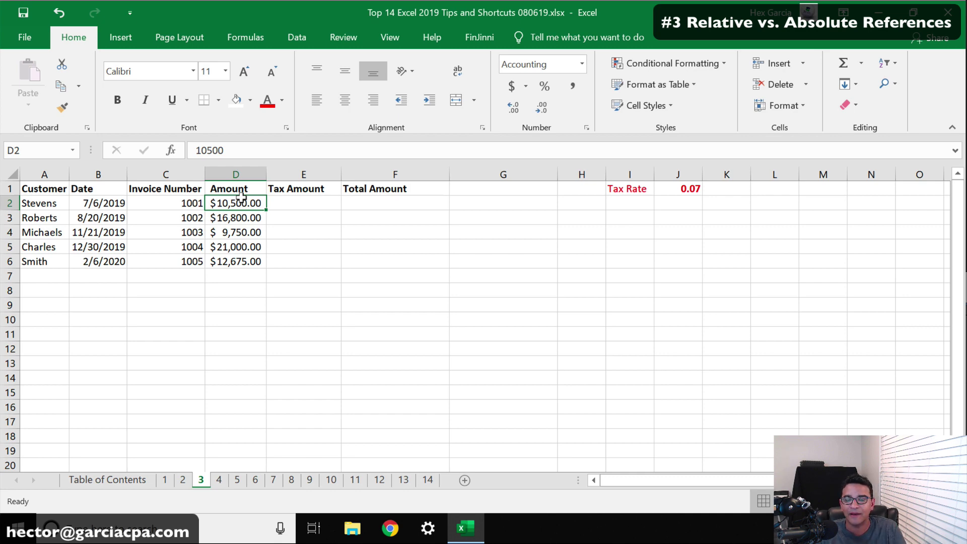
Enter =D2*.07 in E2 to get the first invoice's $735.00 tax.
click(311, 197)
text(=)
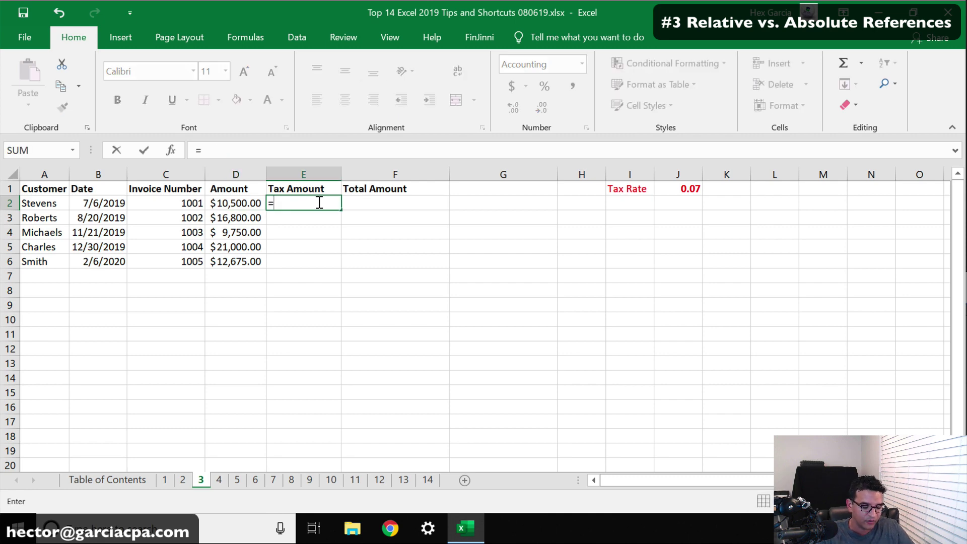
click(213, 200)
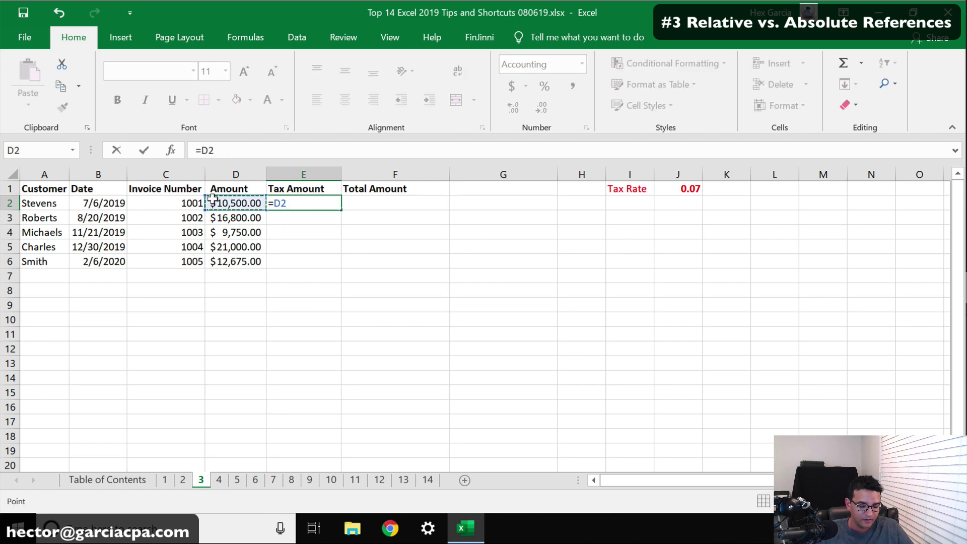
text(*.07)
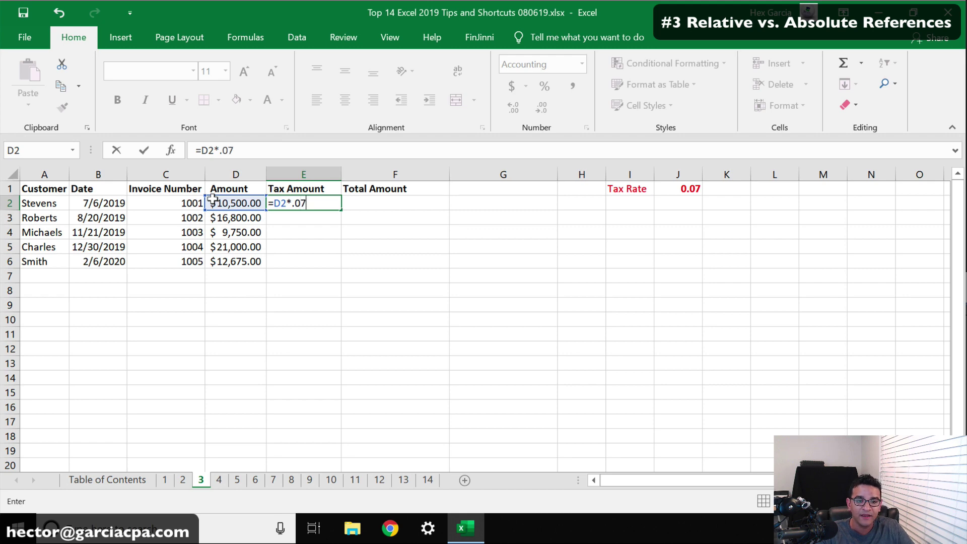
key(Return)
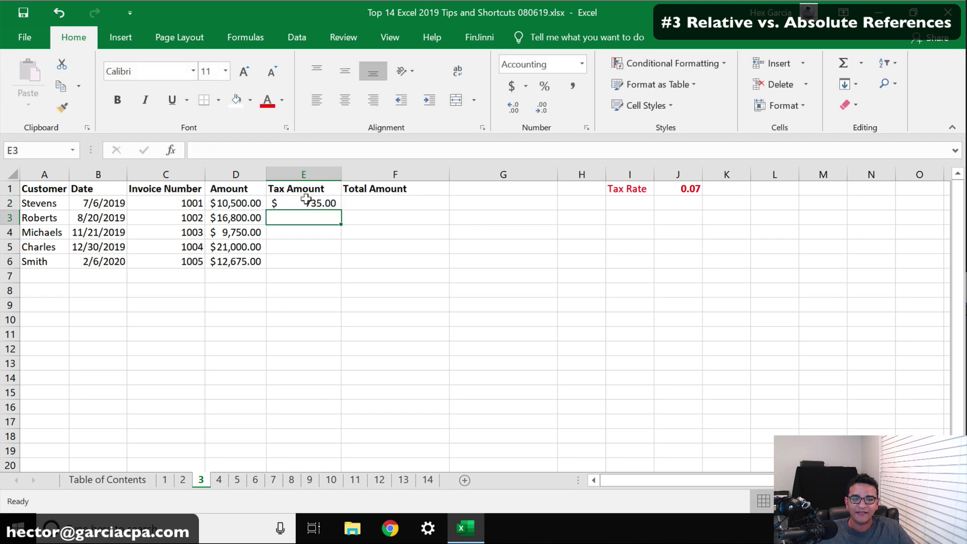
key(Up)
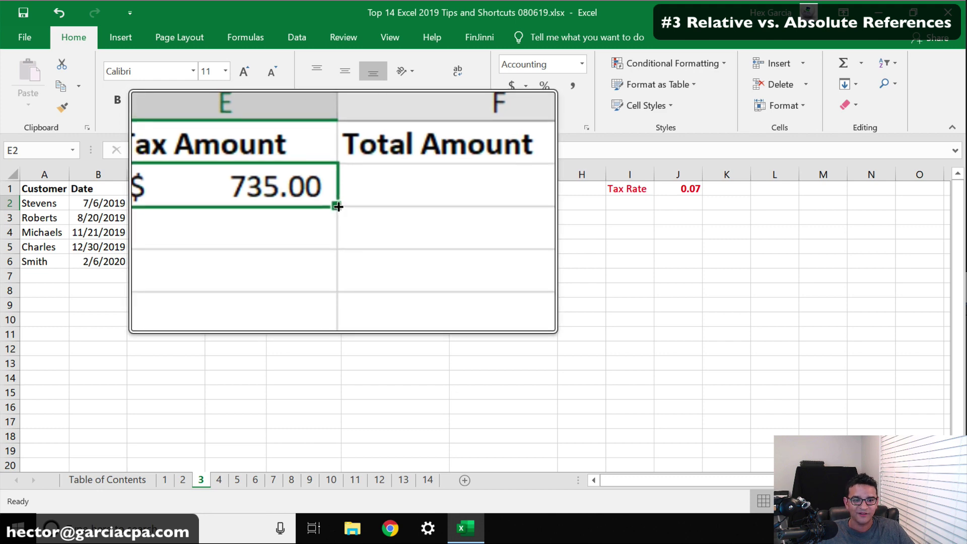
Fill the tax formula down to E6 and review the =D*0.07 formulas in E2 through E5.
drag(337, 207, 336, 265)
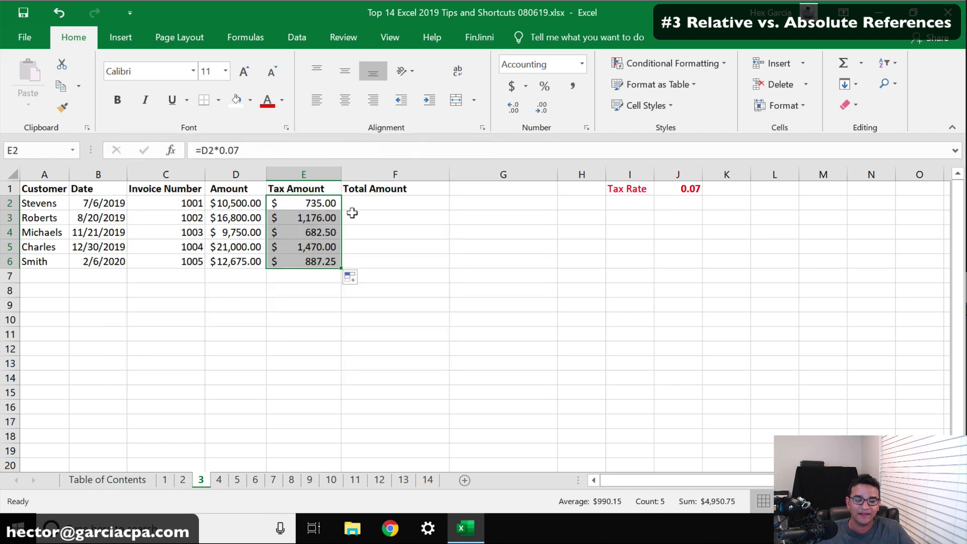
click(301, 202)
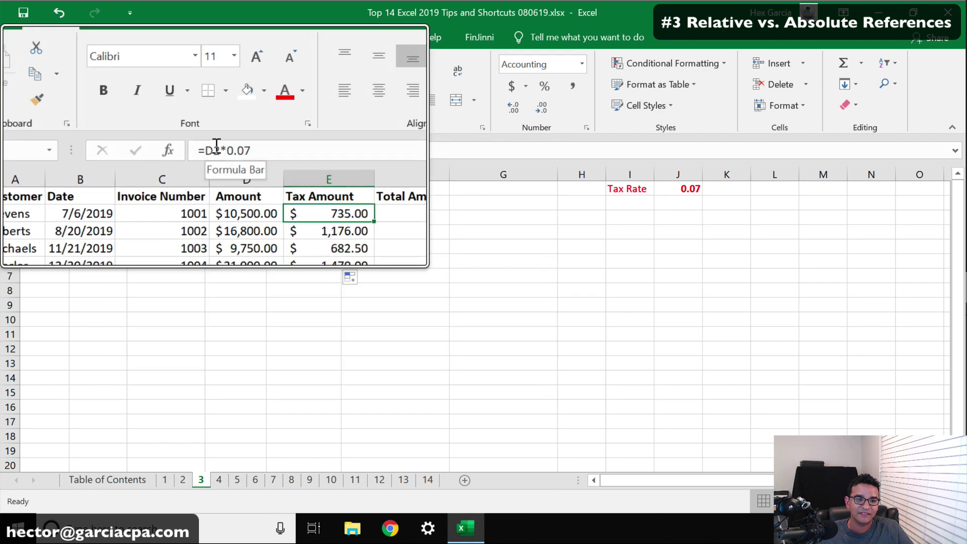
key(Down)
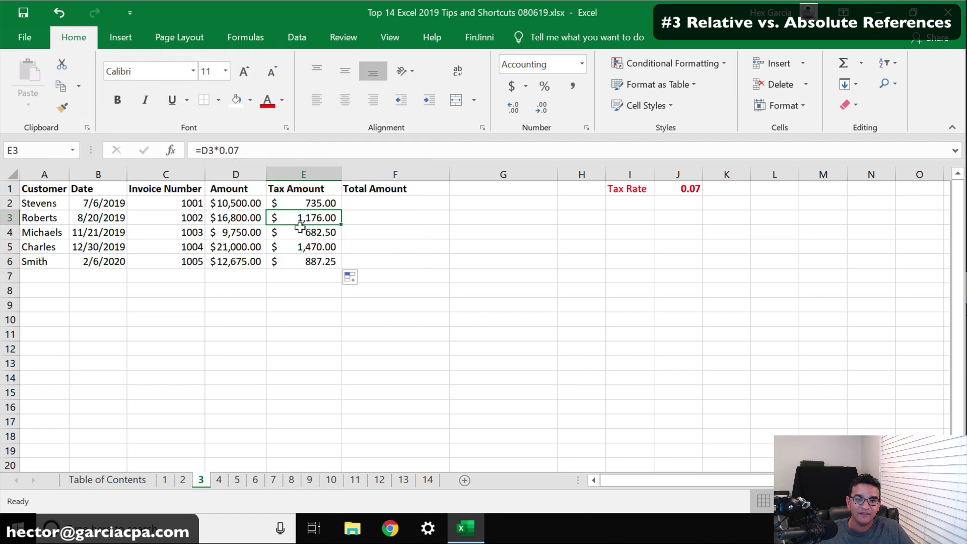
click(300, 229)
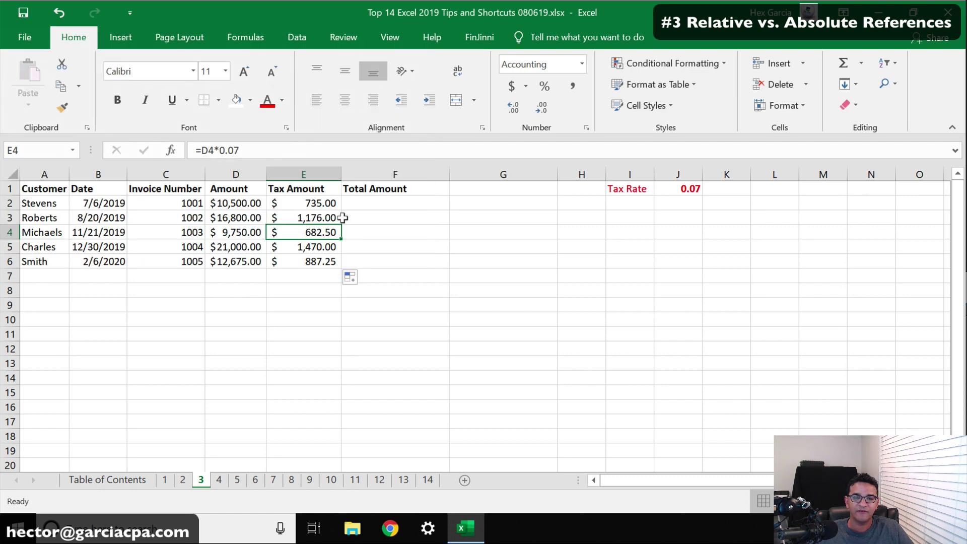
click(299, 241)
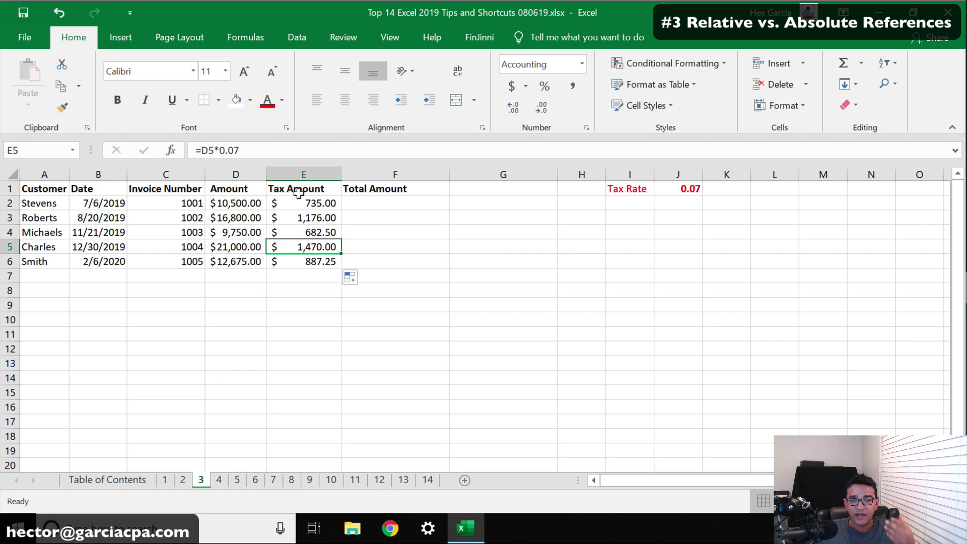
key(Up)
key(Up)
key(Up)
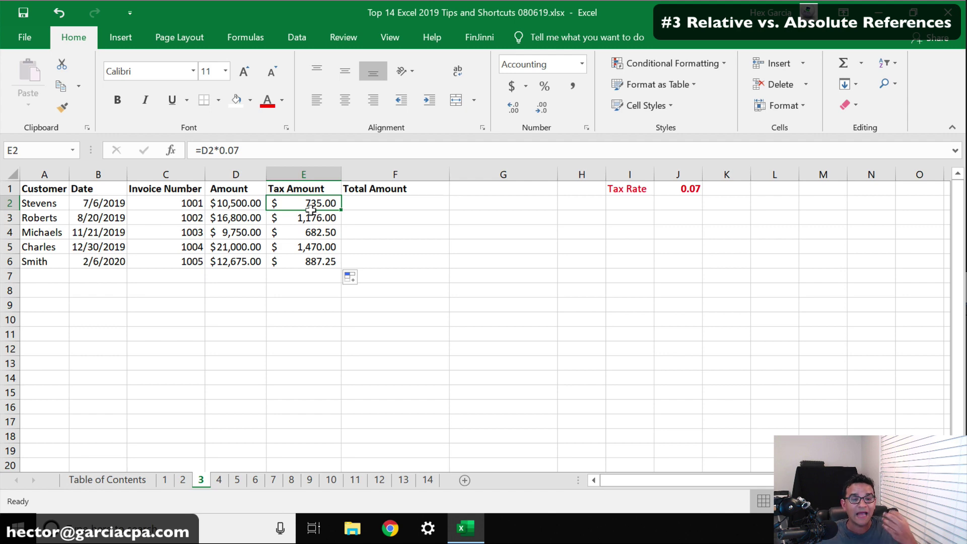
Replace the hard-coded 0.07 in E2's tax formula with J1, making it =D2*J1.
click(240, 150)
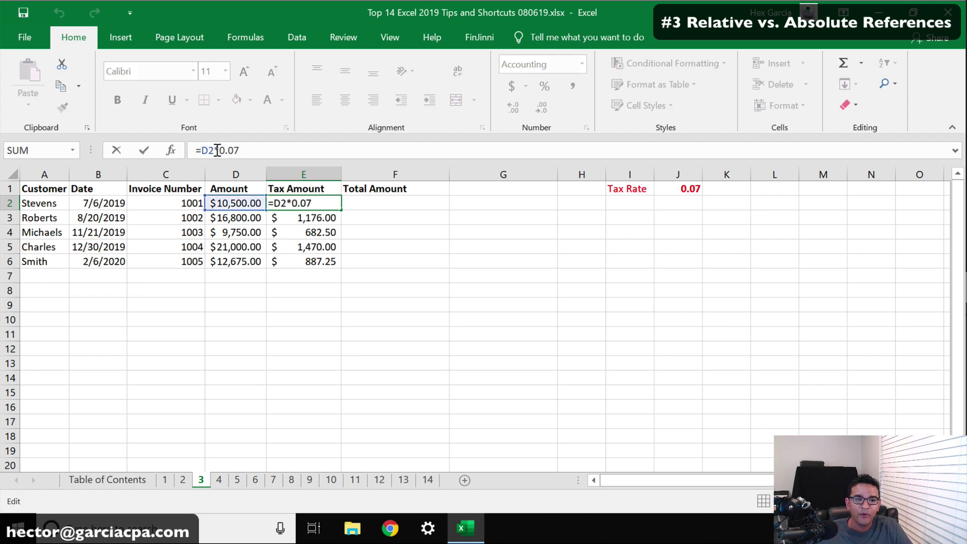
drag(218, 150, 266, 153)
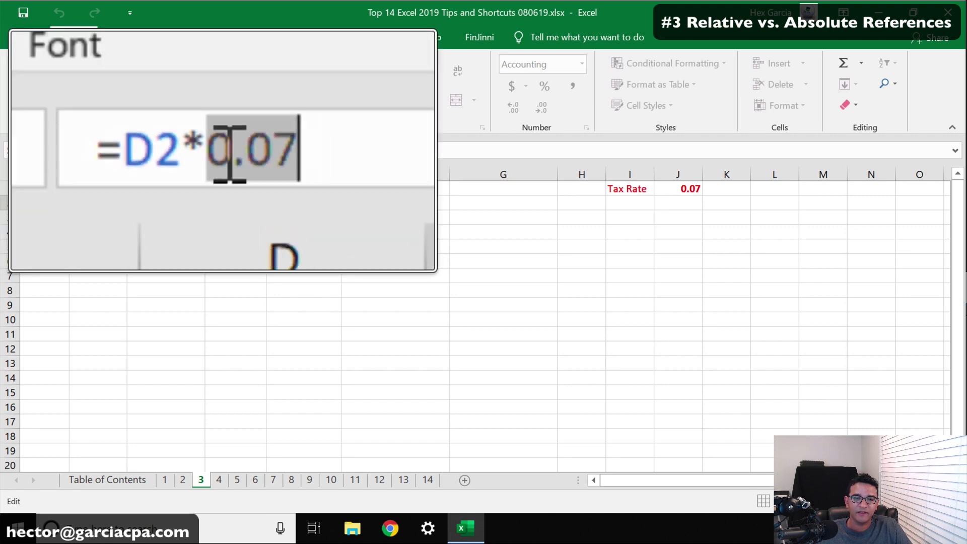
key(BackSpace)
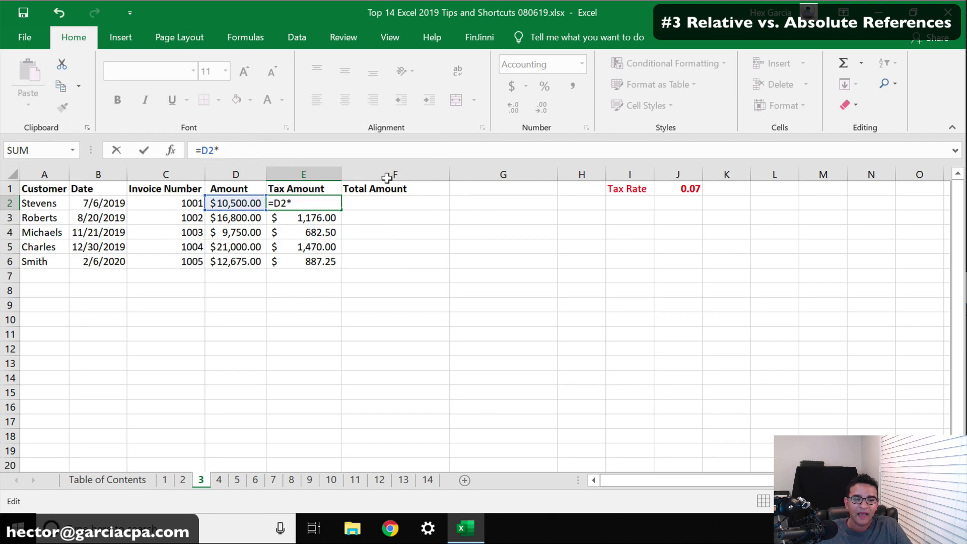
click(685, 188)
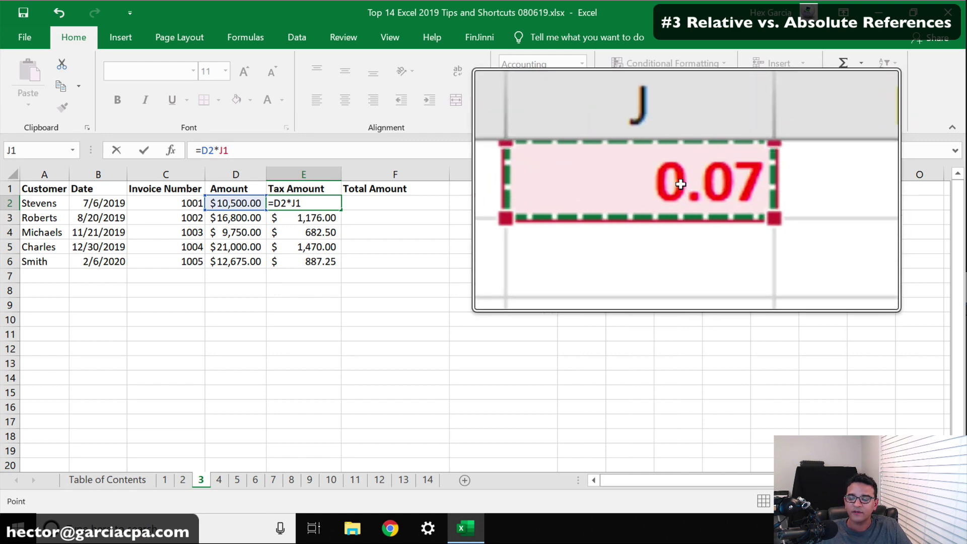
key(Return)
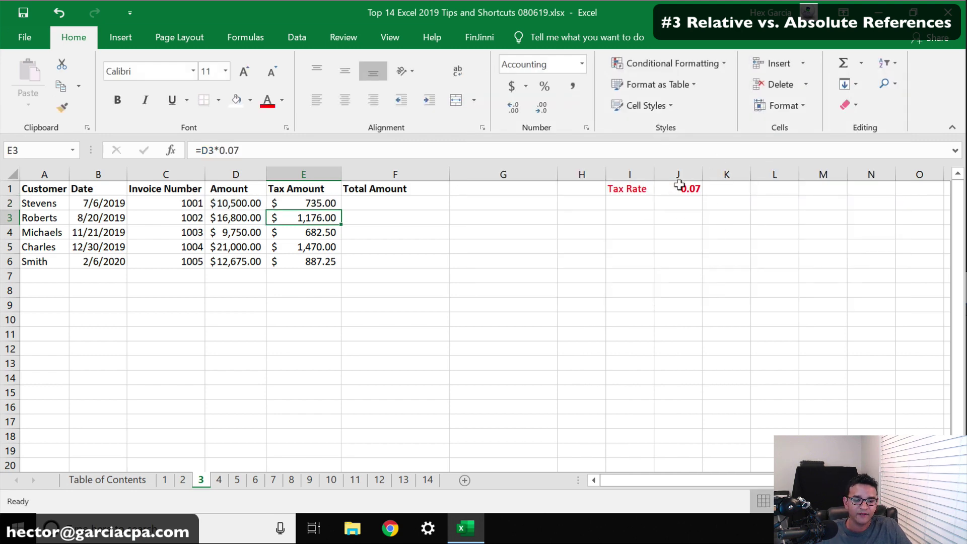
Fill E2's formula down to E6 and inspect E4's shifted references.
click(310, 201)
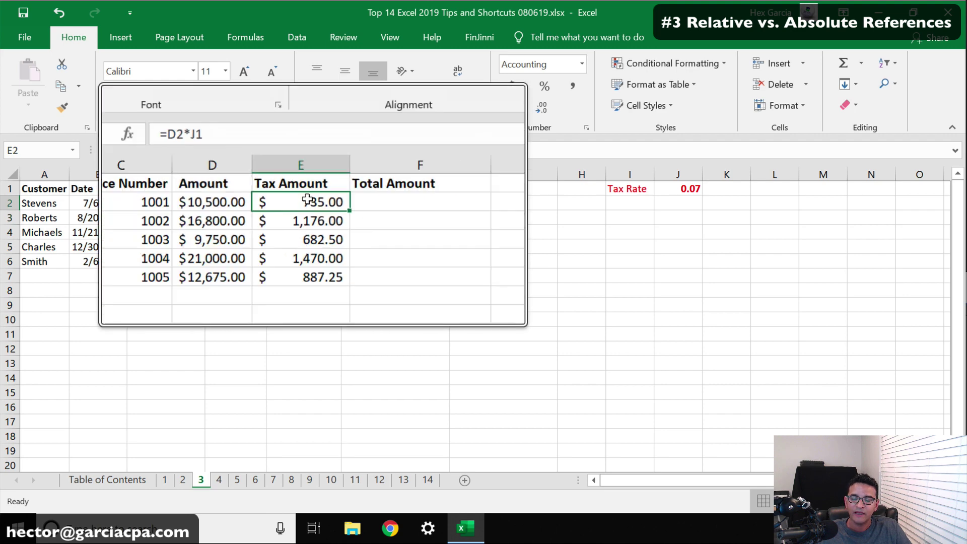
drag(340, 209, 327, 264)
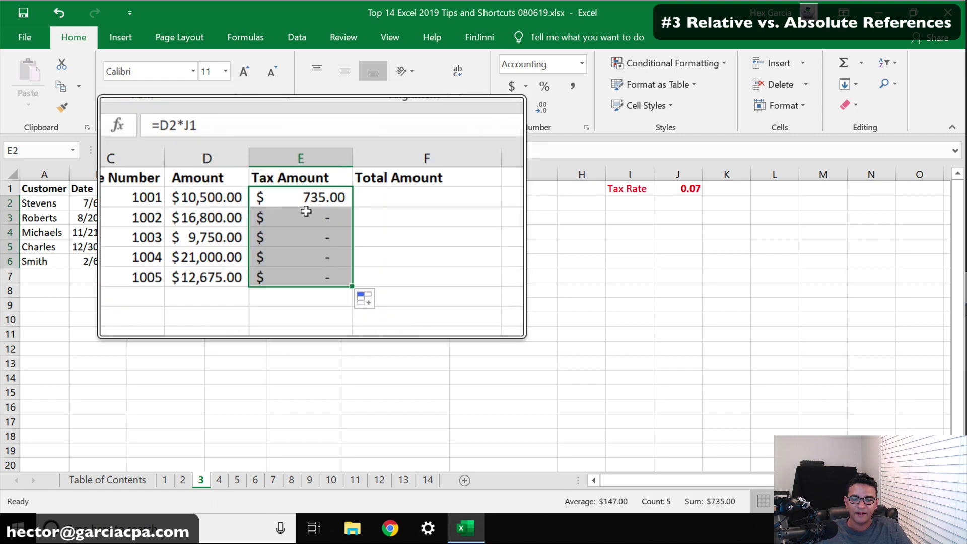
click(304, 217)
click(303, 231)
key(F2)
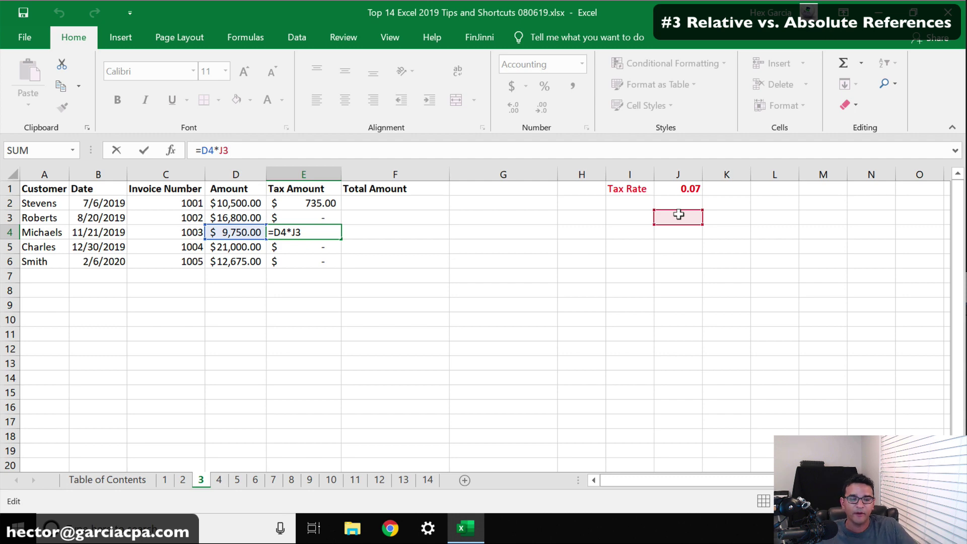
Change E2 to the absolute reference =D2*$J$1 and fill it down to E6.
key(Escape)
click(304, 199)
click(233, 151)
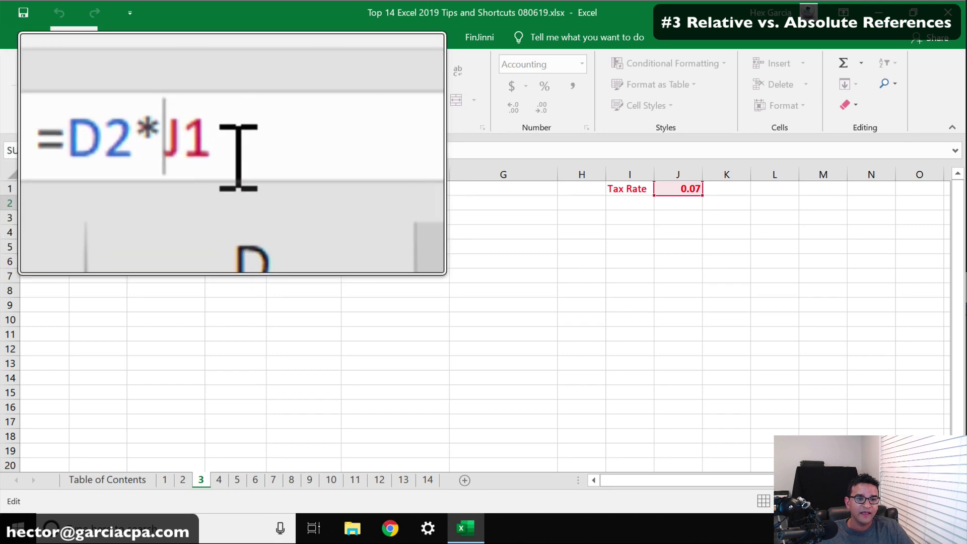
text($)
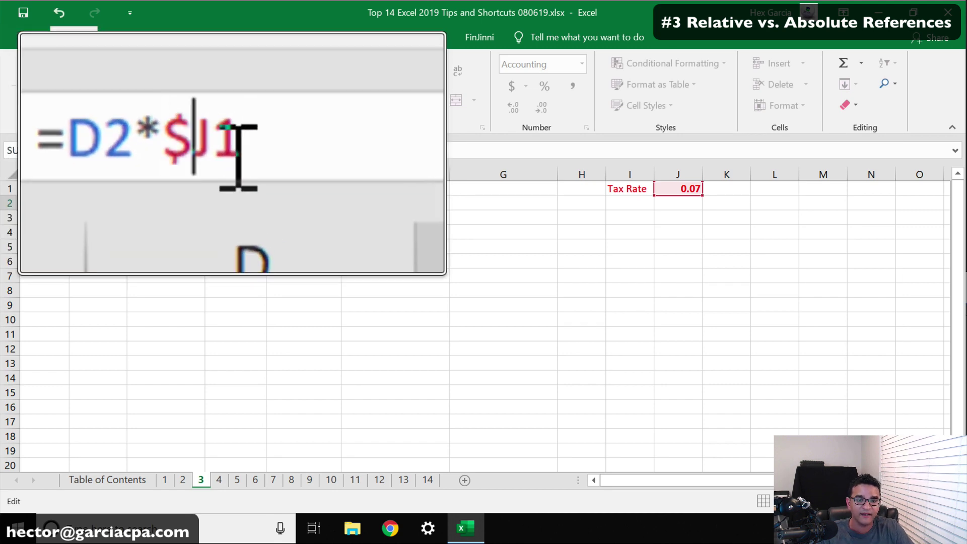
key(Right)
text($)
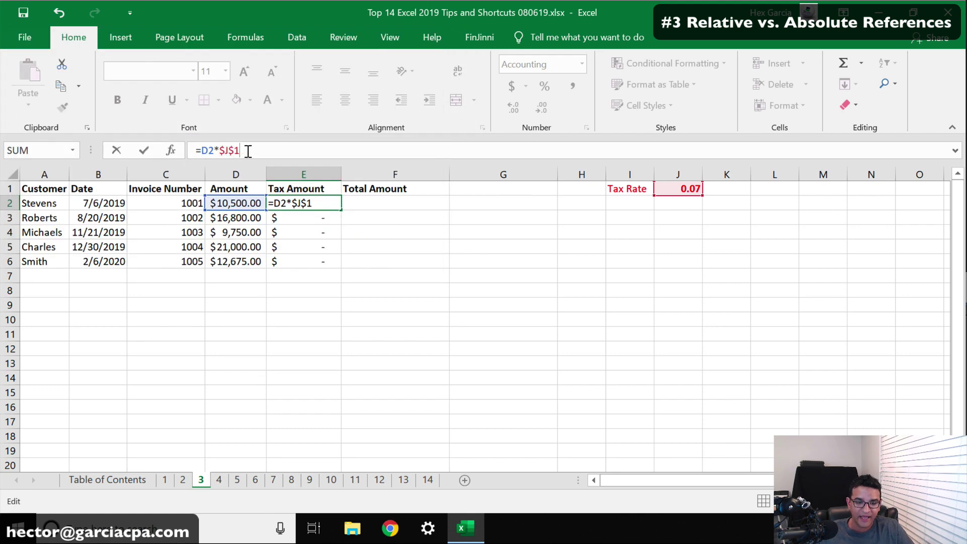
key(Return)
click(314, 197)
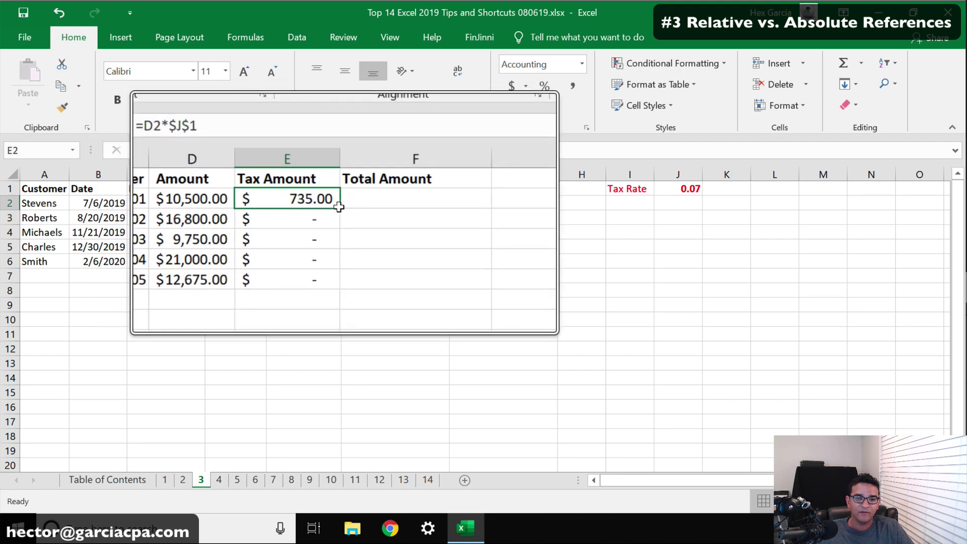
drag(337, 206, 328, 260)
Check the copied tax formulas in E4 and E6.
click(318, 231)
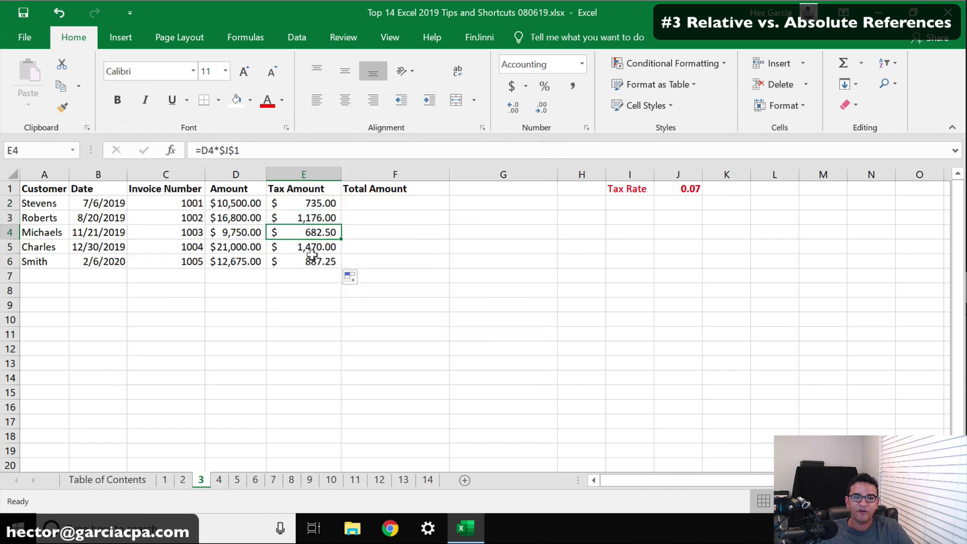
click(312, 258)
click(255, 150)
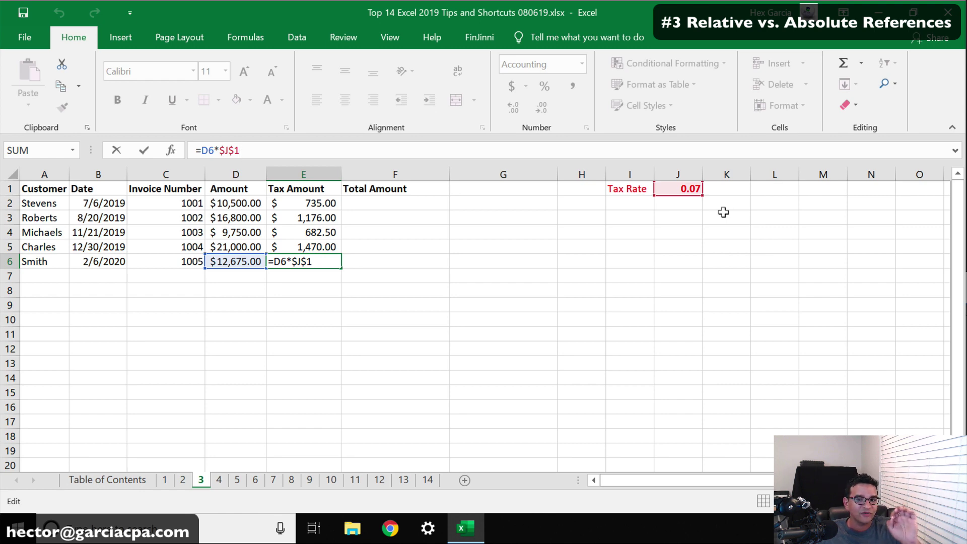
key(Escape)
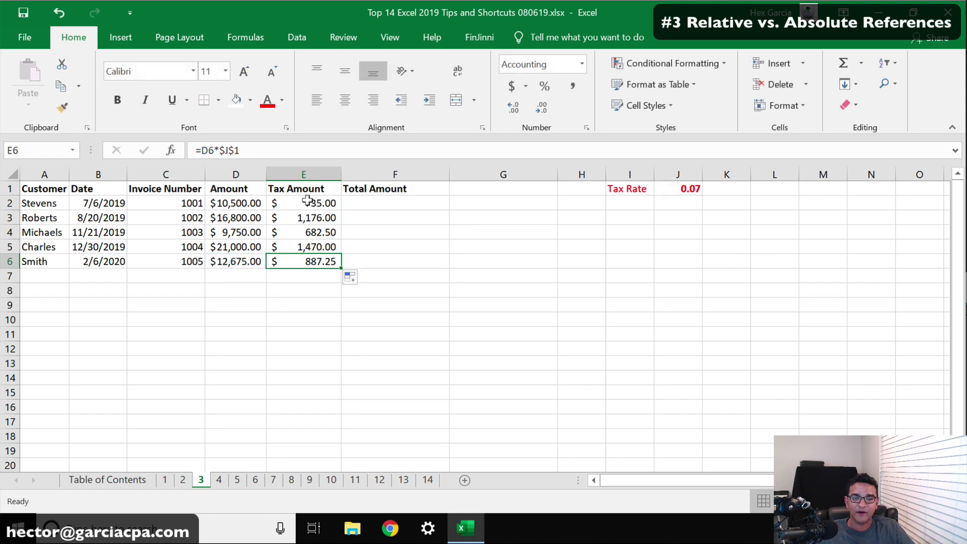
Set the Tax Rate in J1 to 0.09 and review the recalculated tax amounts.
click(686, 189)
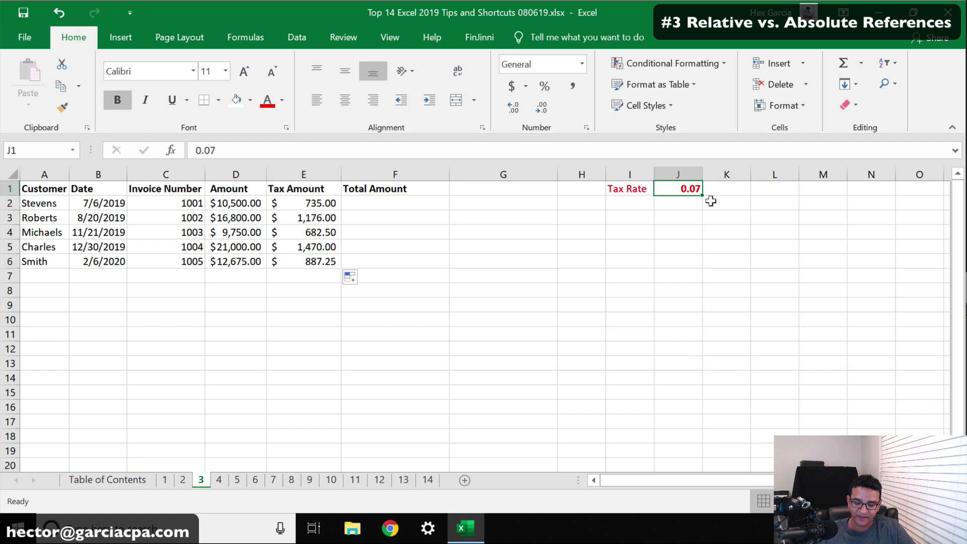
text(.09)
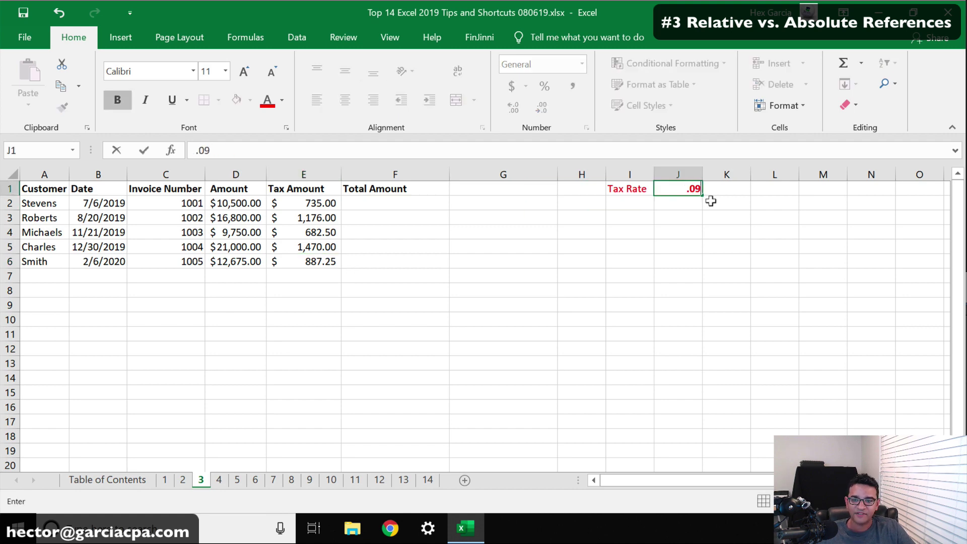
key(Return)
drag(297, 202, 302, 262)
Change the J1 Tax Rate to 0.06 and check the updated tax amounts' total.
click(678, 188)
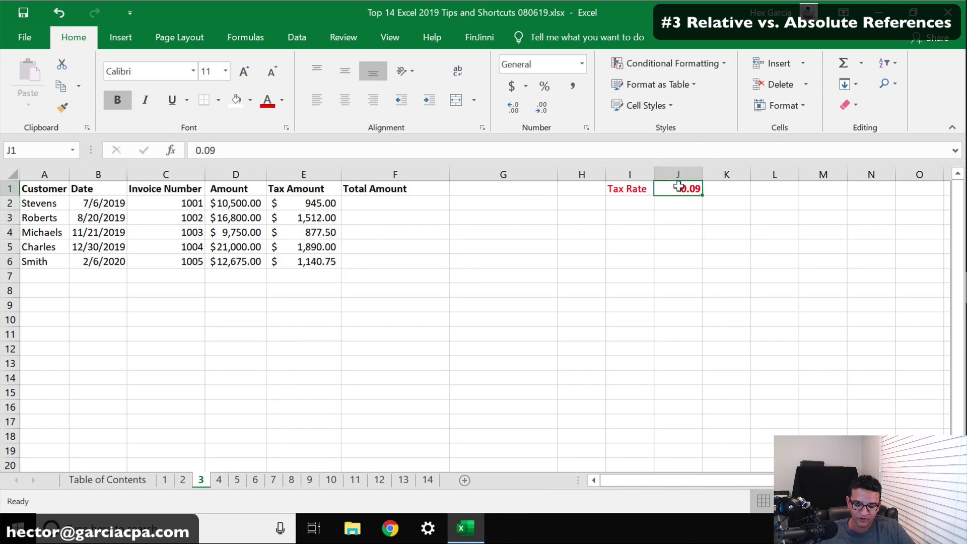
text(.06)
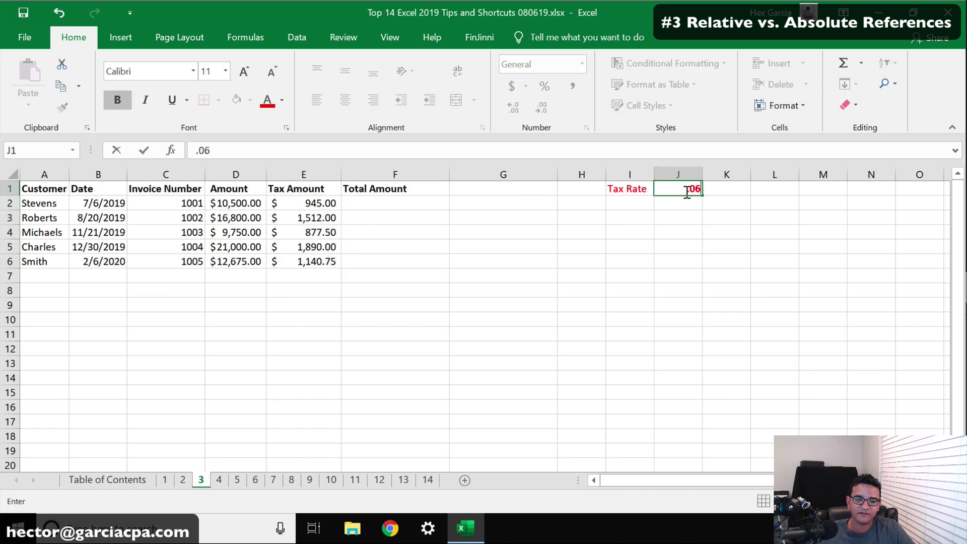
key(Return)
drag(302, 203, 301, 262)
click(320, 202)
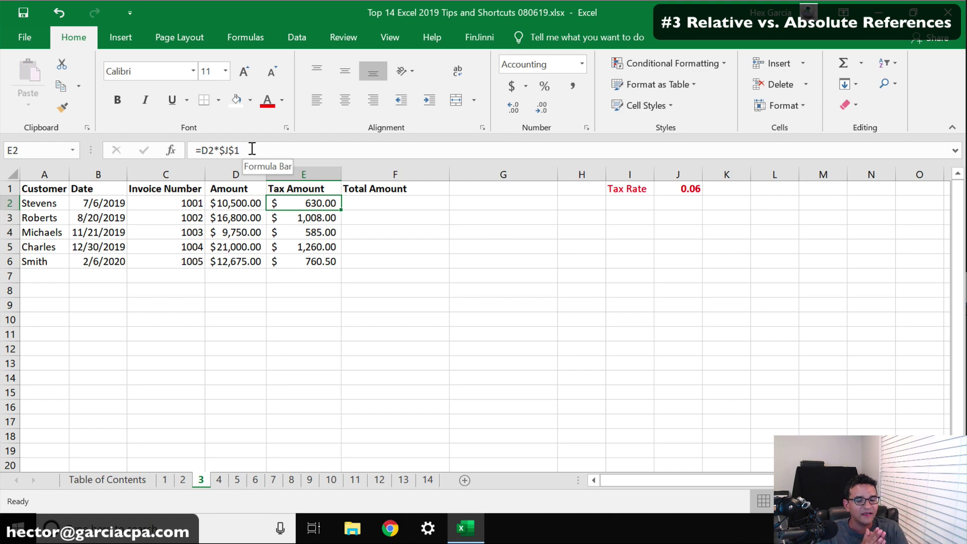
Clear the copied tax amounts from E3:E6.
drag(304, 216, 305, 255)
right_click(304, 256)
click(362, 352)
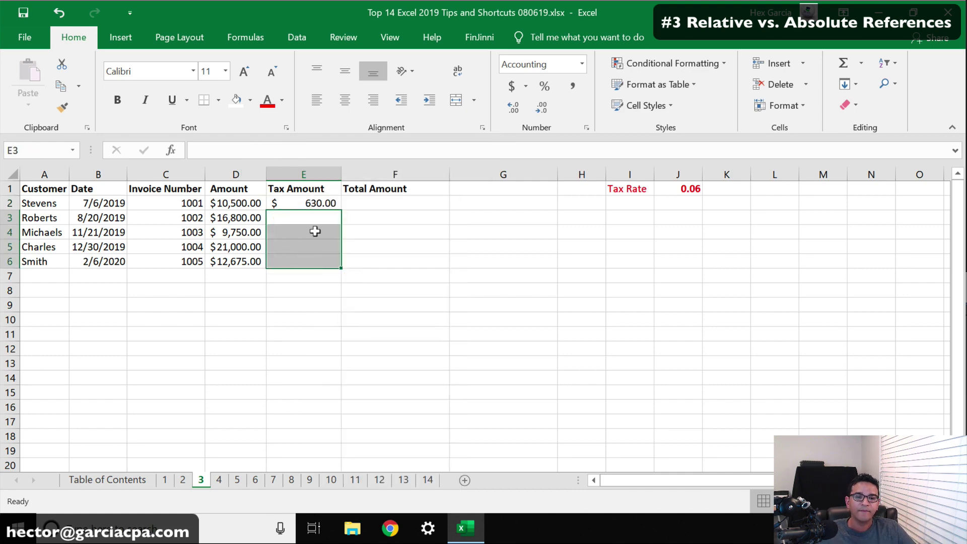
click(297, 202)
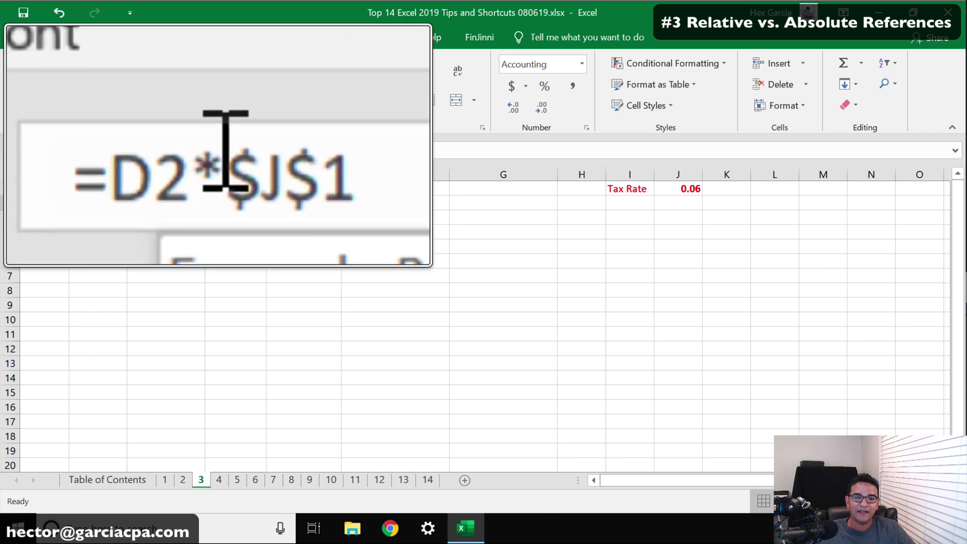
Re-point E2's formula at J1 and cycle F4 until the reference is $J$1.
drag(222, 149, 280, 155)
key(BackSpace)
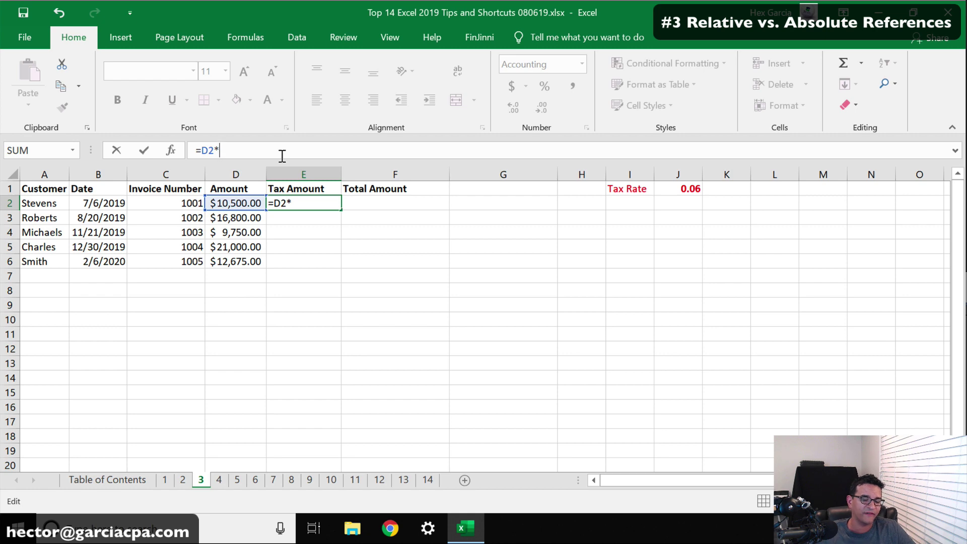
click(685, 188)
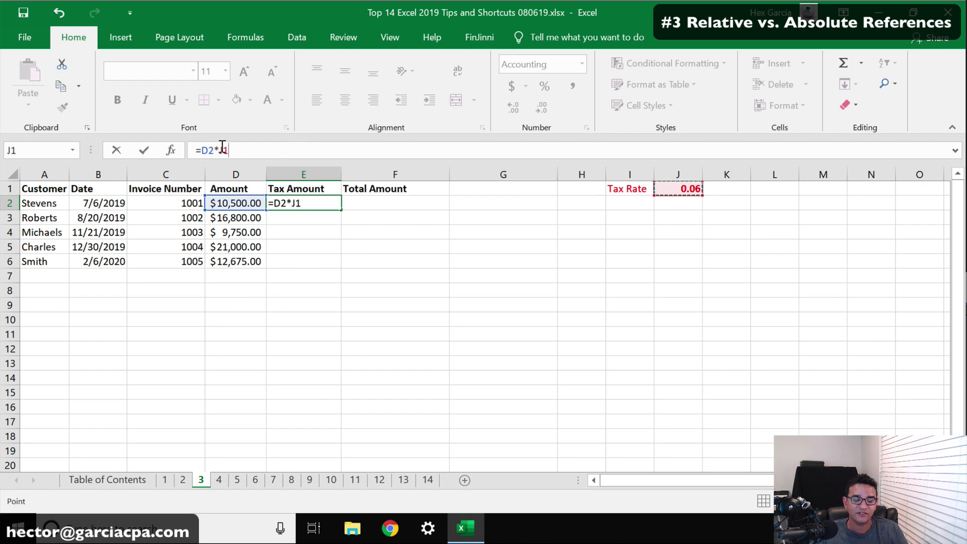
key(F4)
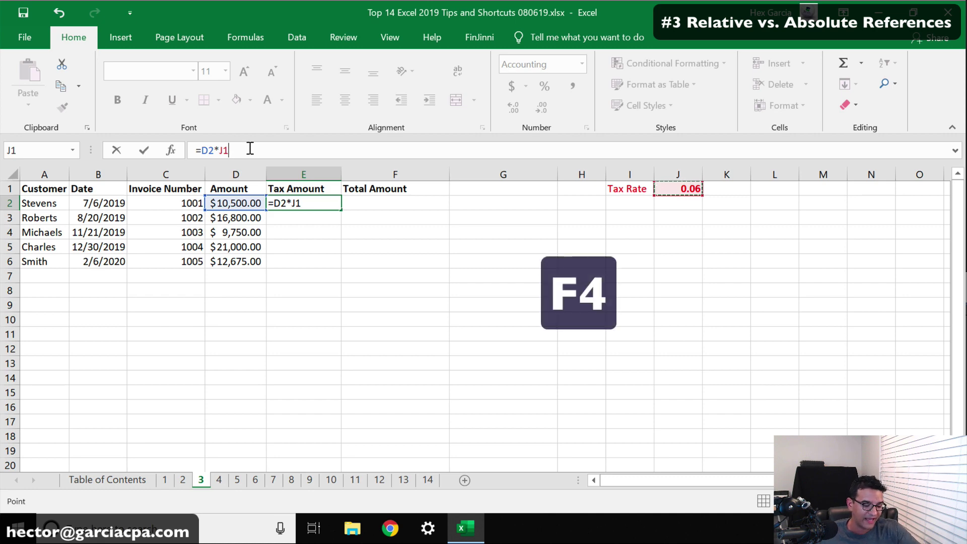
key(F4)
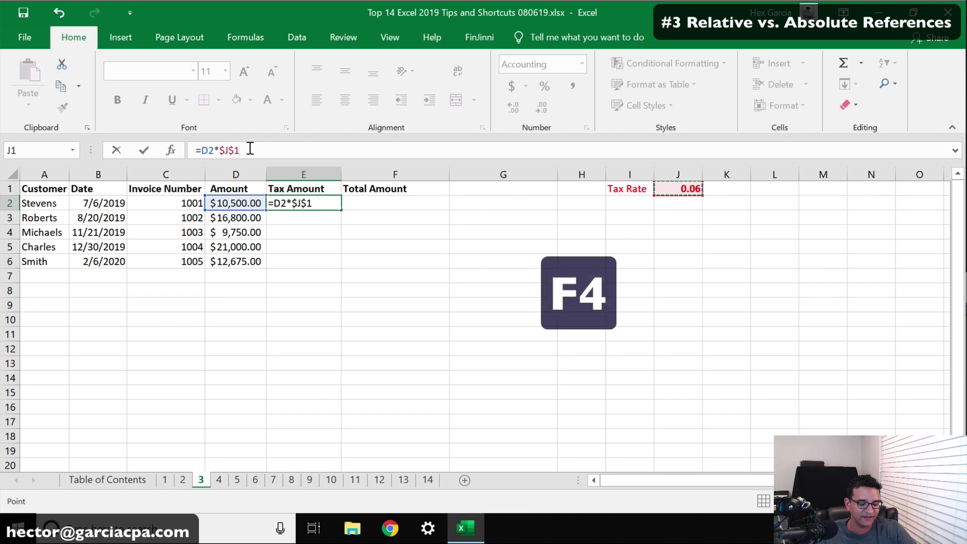
key(F4)
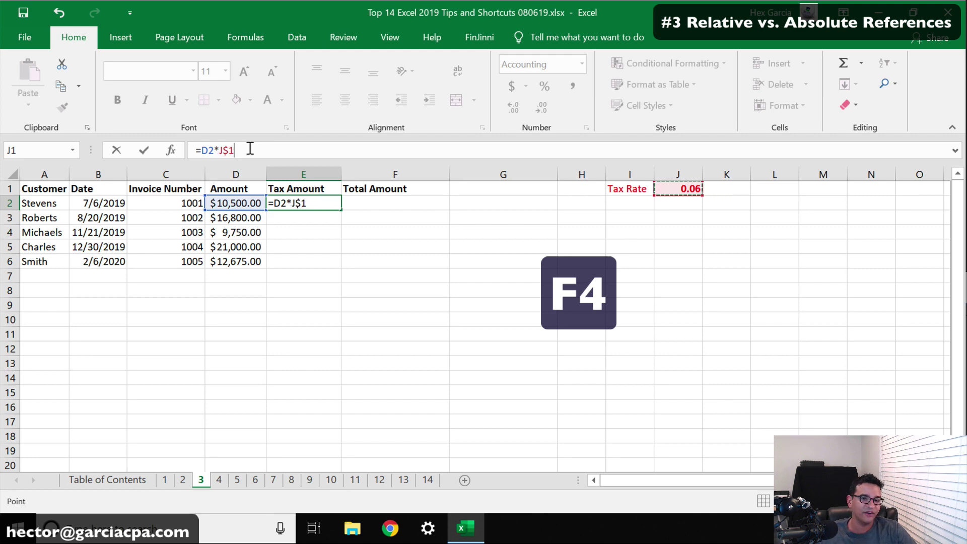
key(F4)
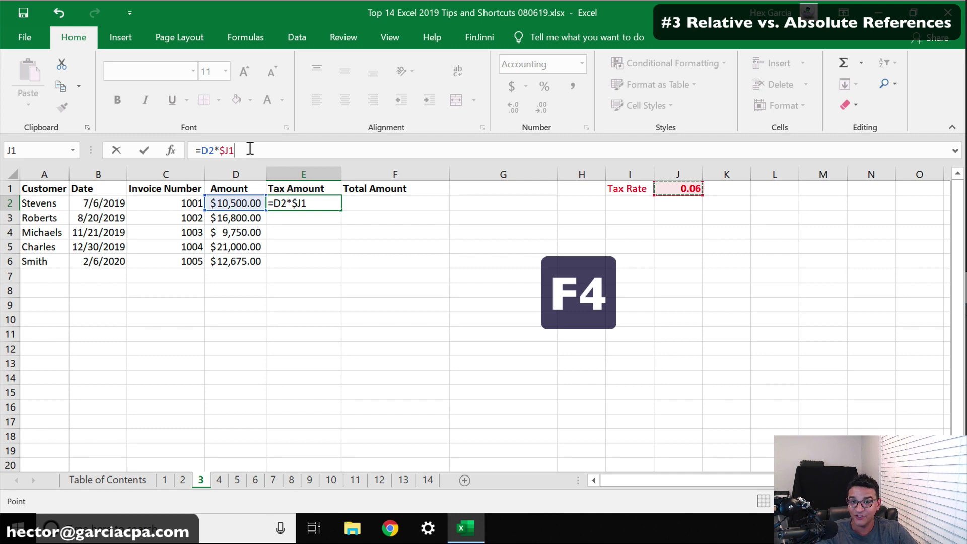
key(F4)
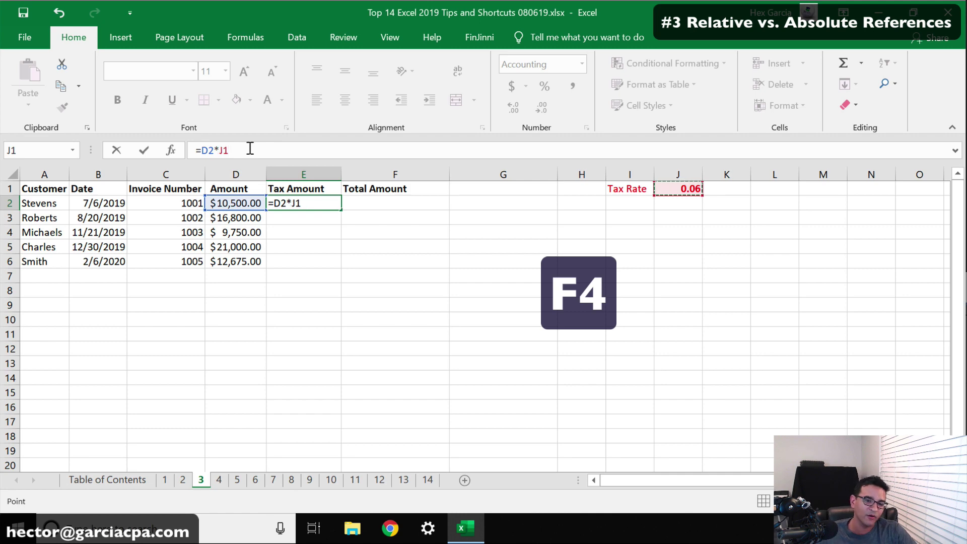
key(F4)
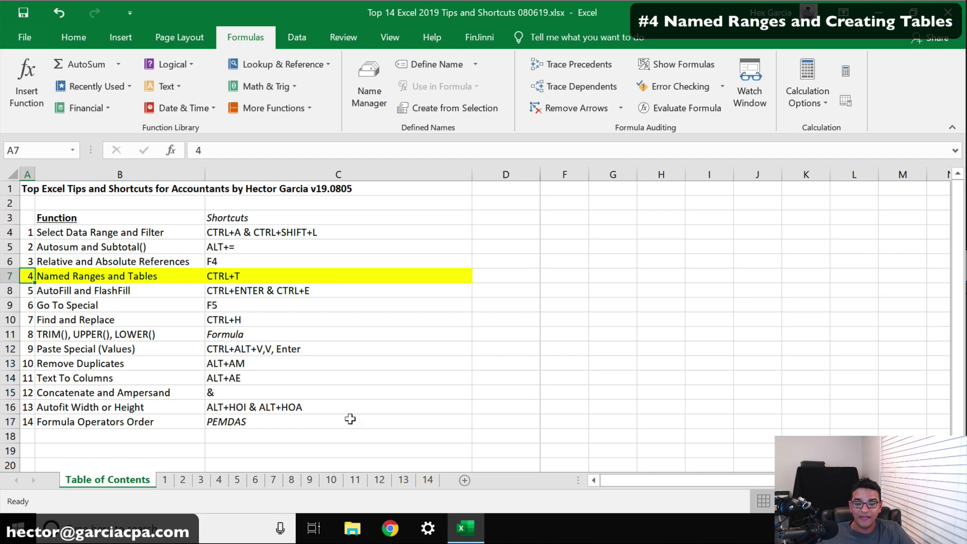
On sheet 4, select the whole transaction data region and name it TableA.
click(219, 480)
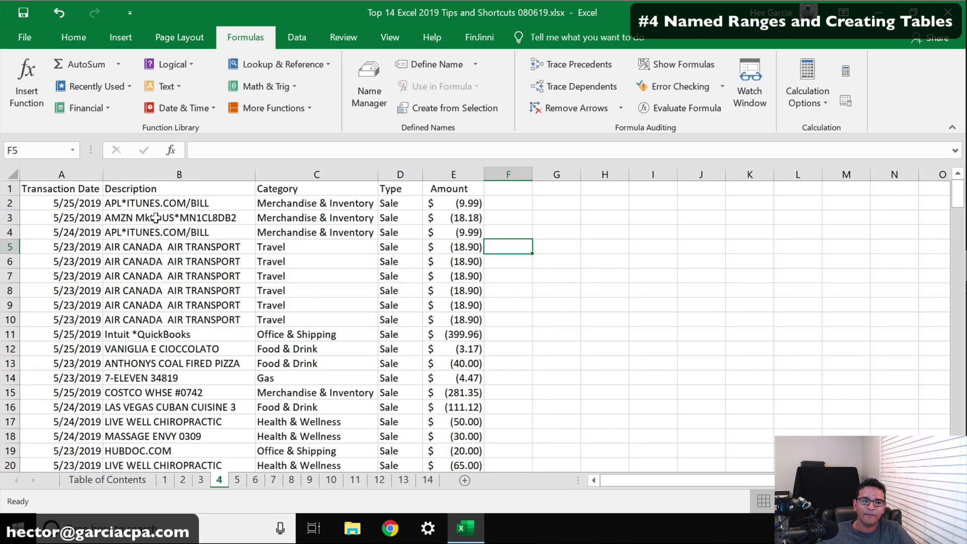
click(143, 204)
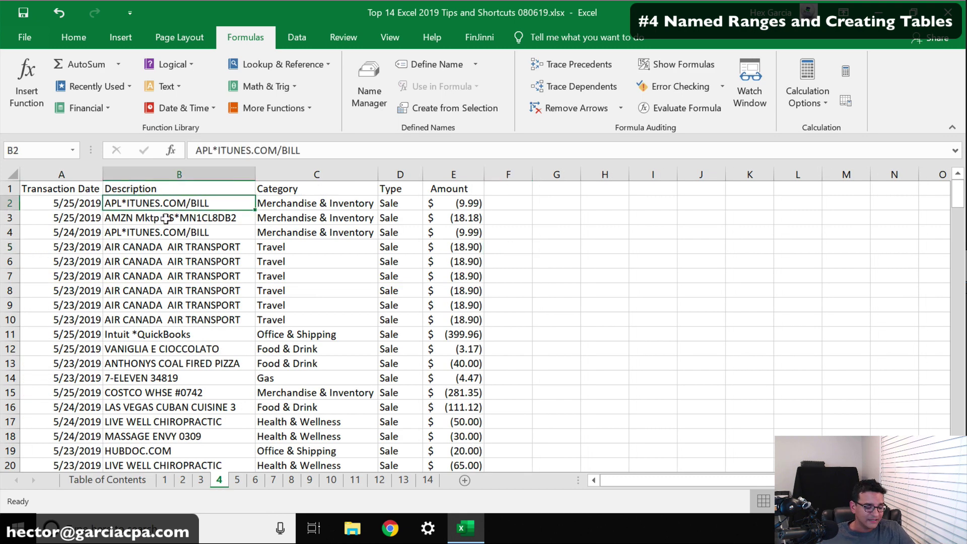
key(ctrl+a)
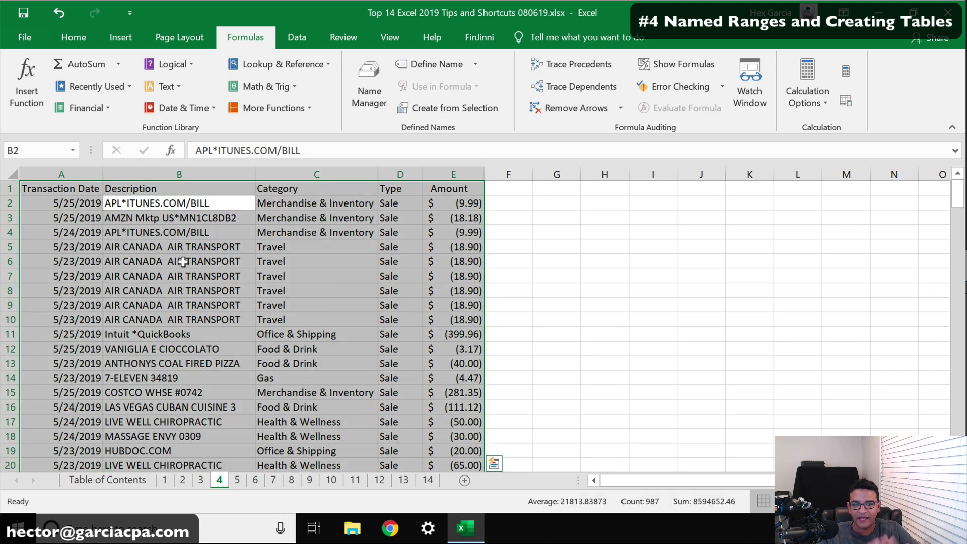
key(ctrl+q)
click(27, 151)
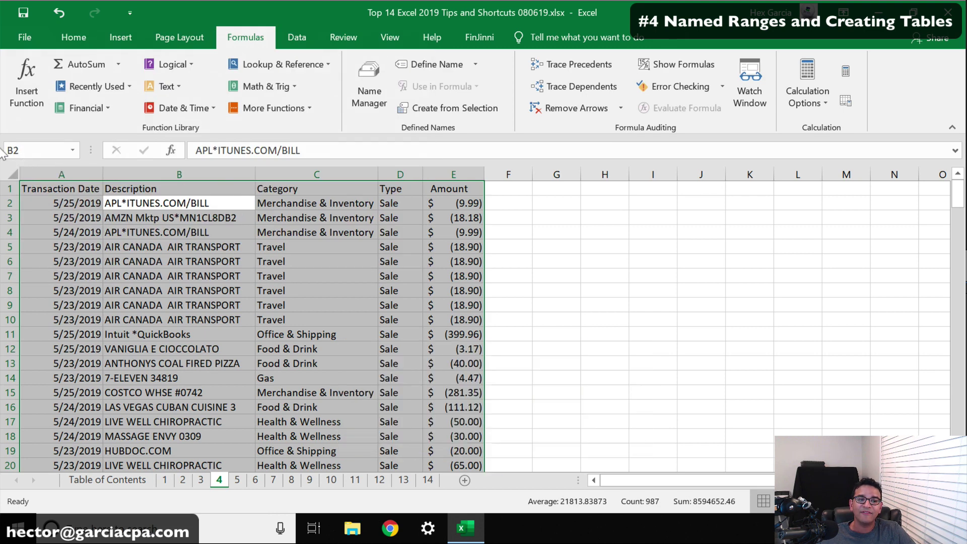
text(TableA)
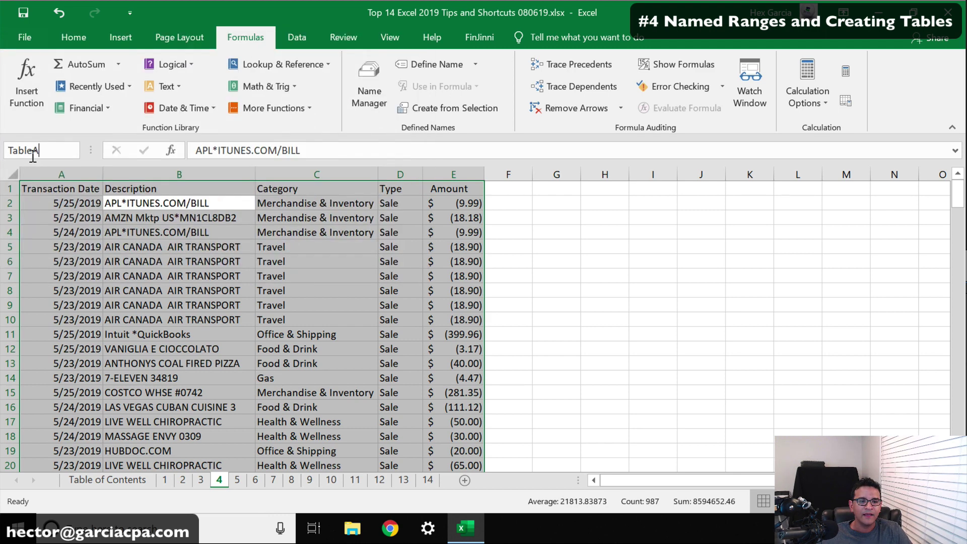
key(Return)
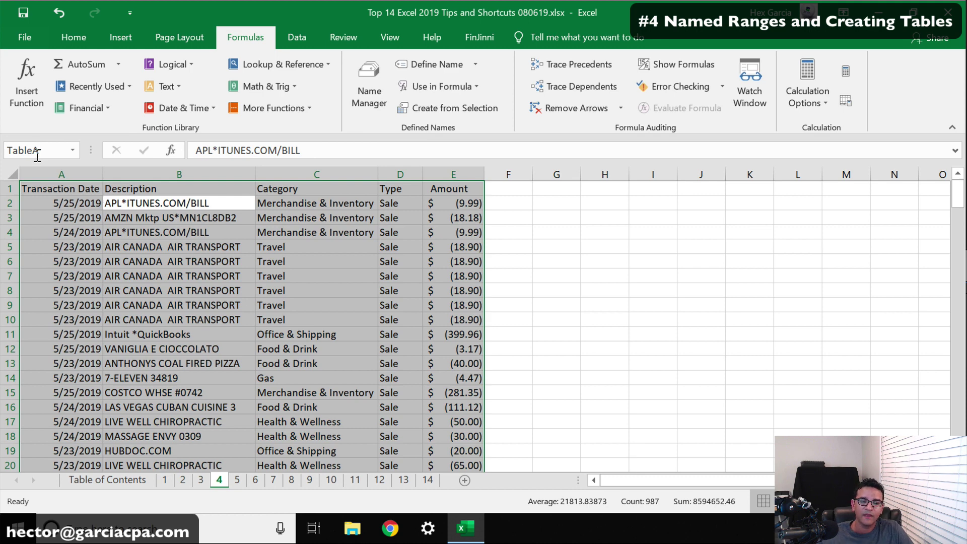
Reselect the transaction data by choosing TableA from the Name Box list.
click(615, 257)
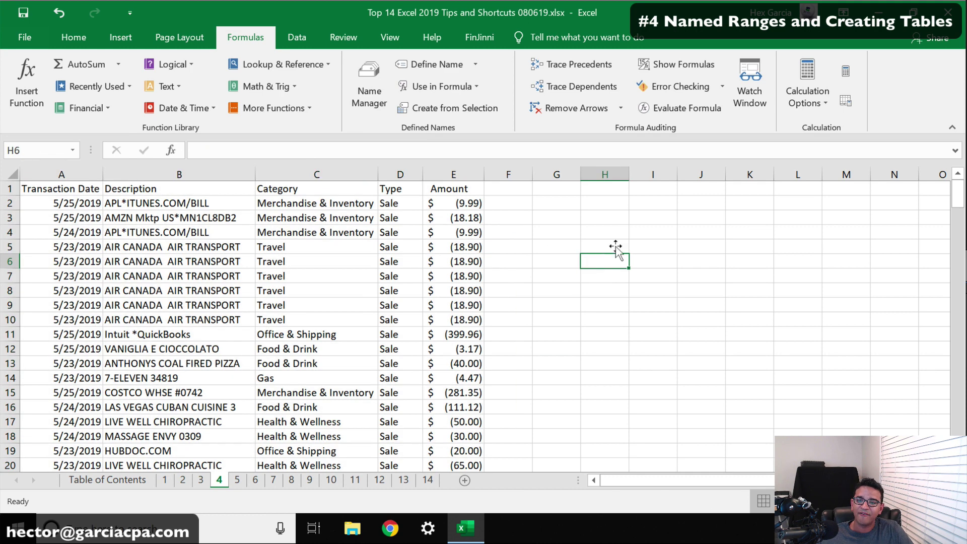
click(661, 216)
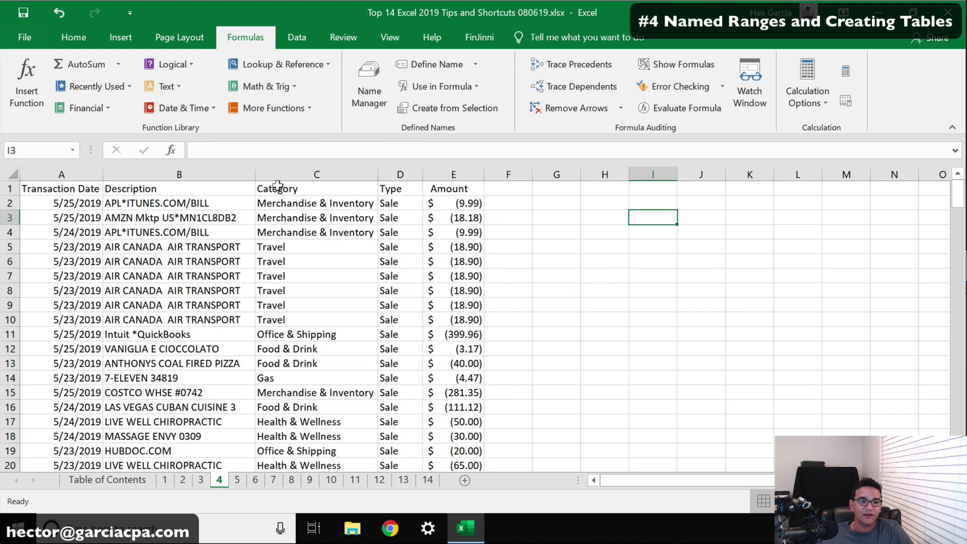
click(73, 150)
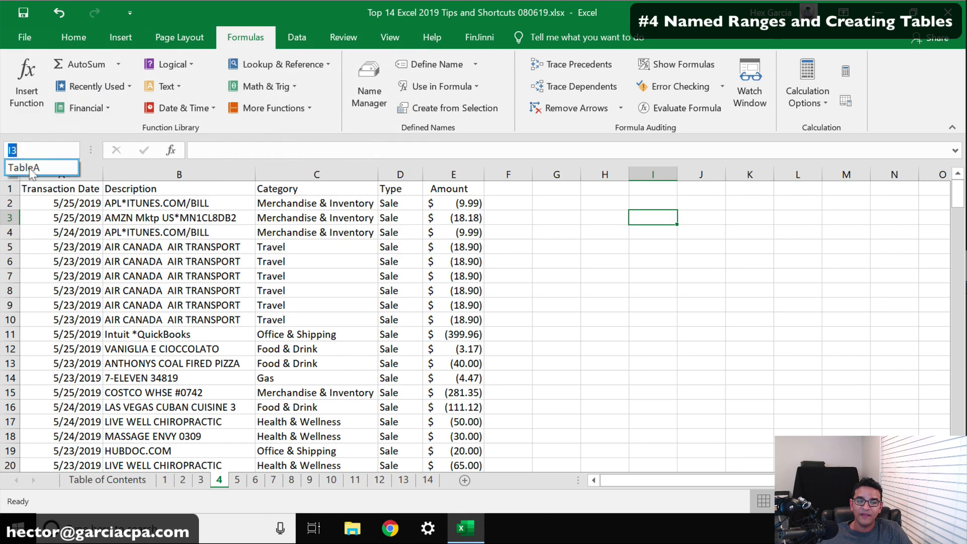
click(30, 168)
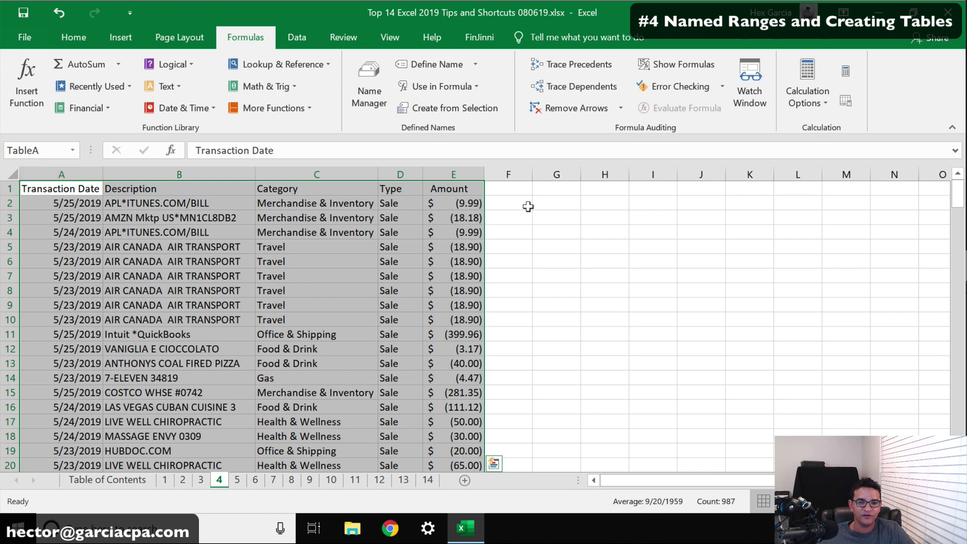
click(566, 204)
text(=)
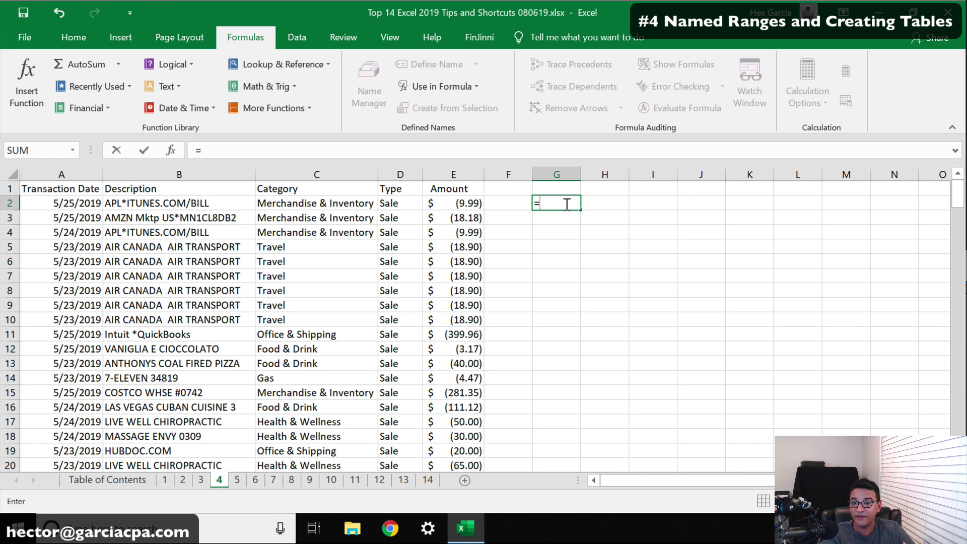
text(vl)
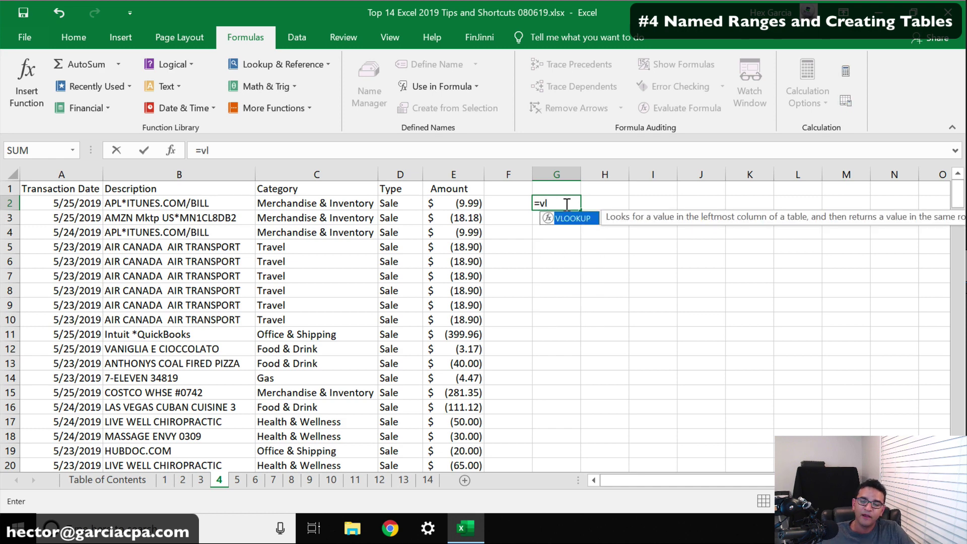
double_click(565, 218)
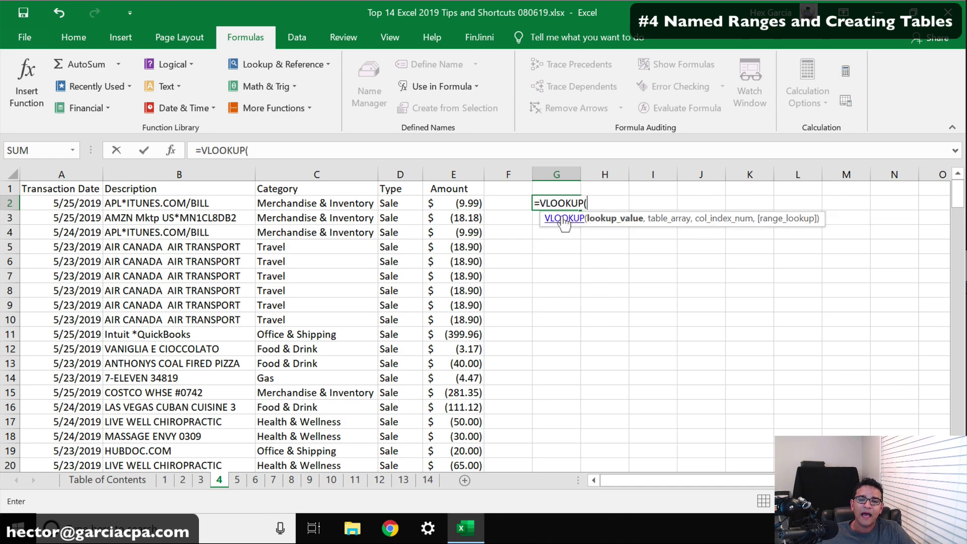
click(490, 197)
text(,)
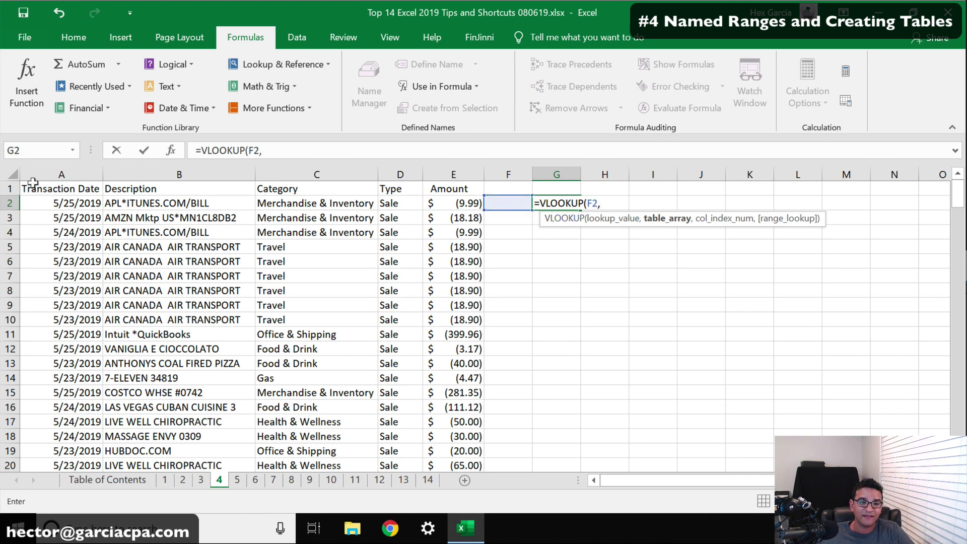
drag(30, 188, 475, 365)
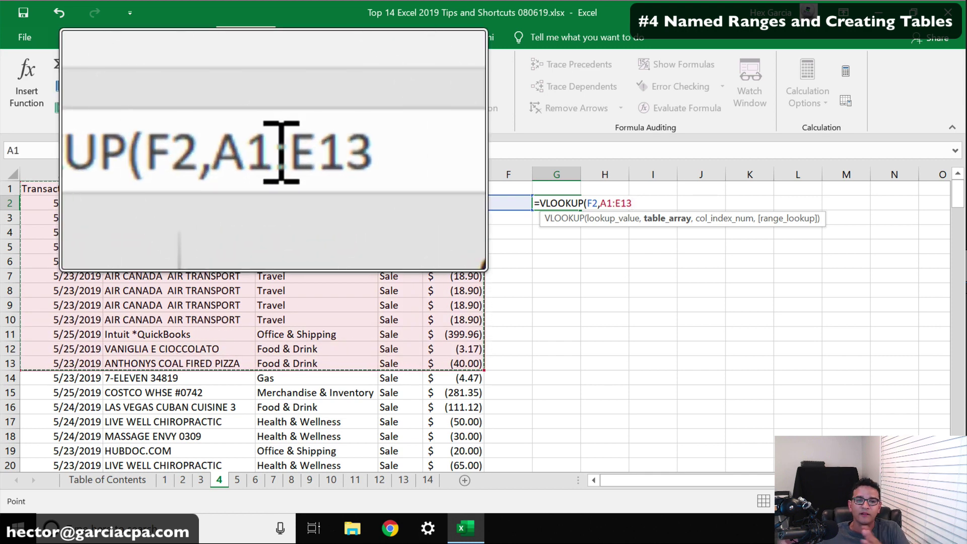
drag(265, 150, 300, 150)
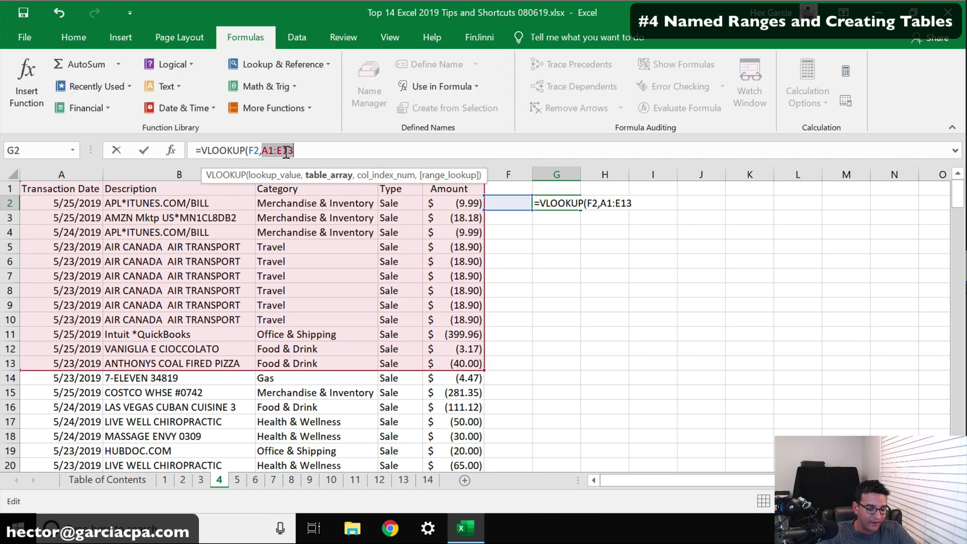
text(TableA)
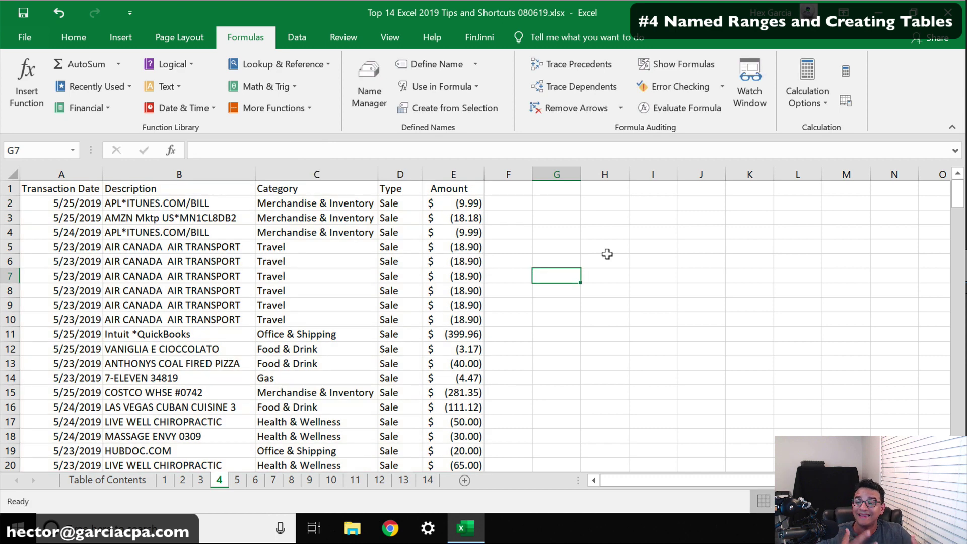
Convert the transaction data into a table with headers and a grey medium style.
click(146, 229)
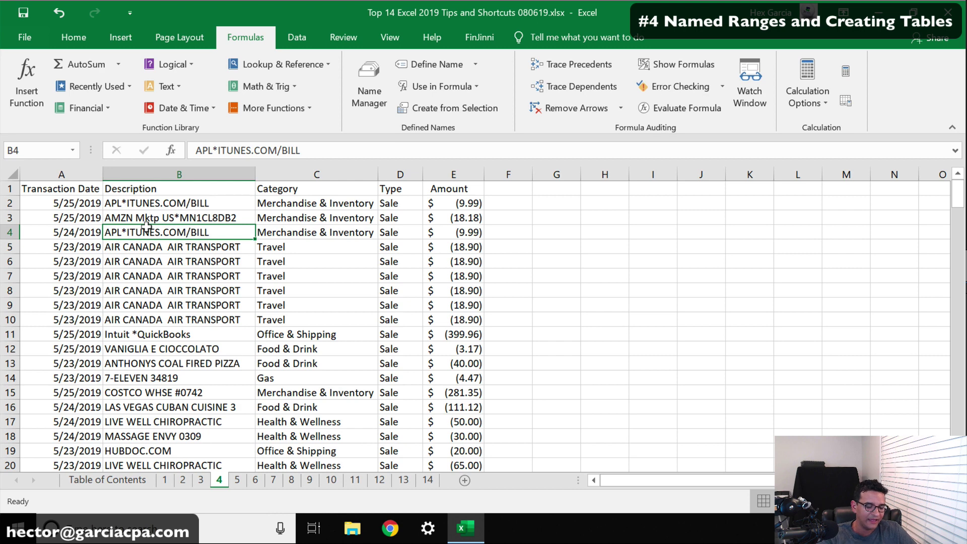
key(ctrl+t)
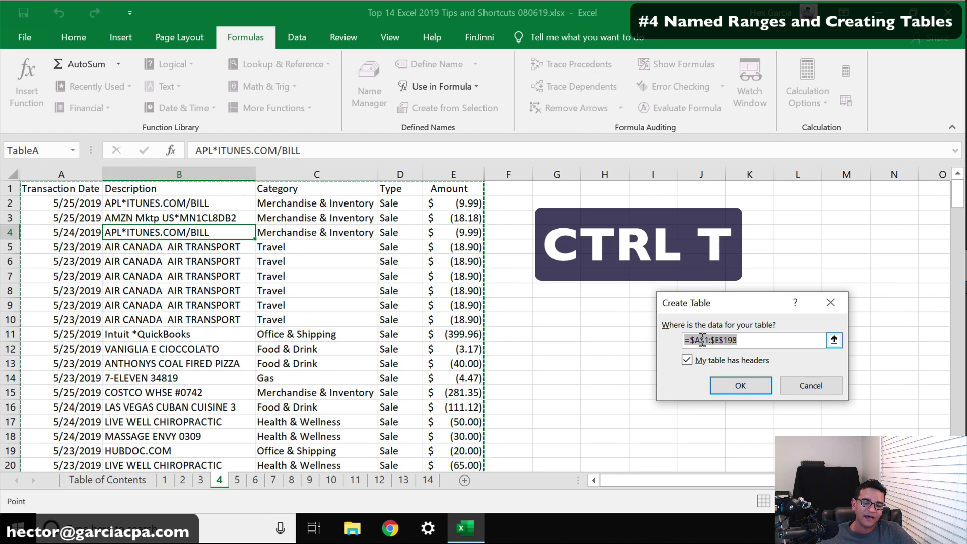
click(740, 382)
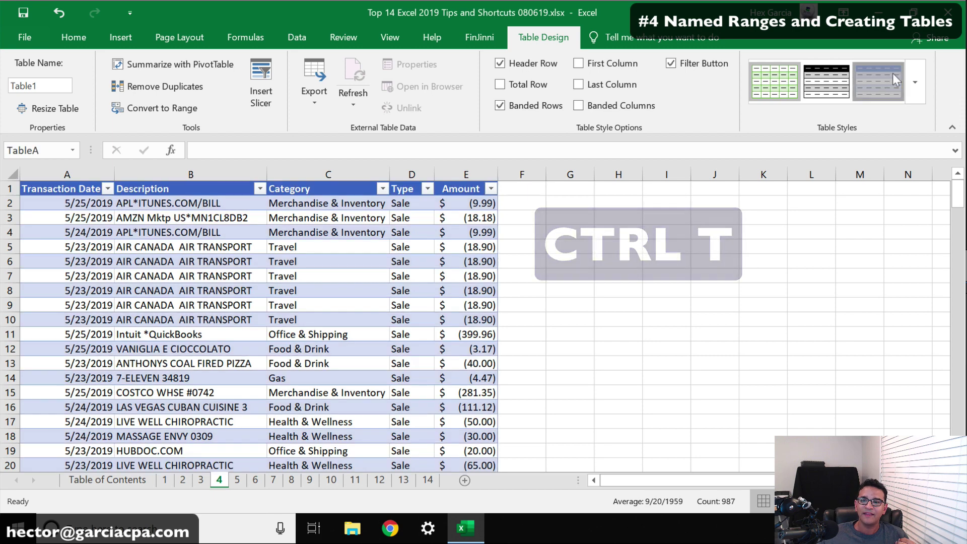
click(915, 82)
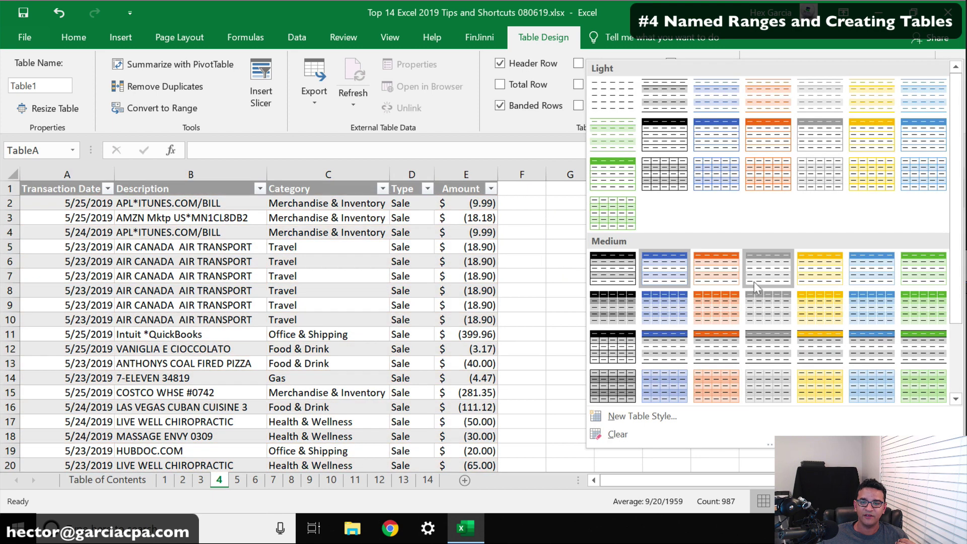
click(761, 304)
click(259, 305)
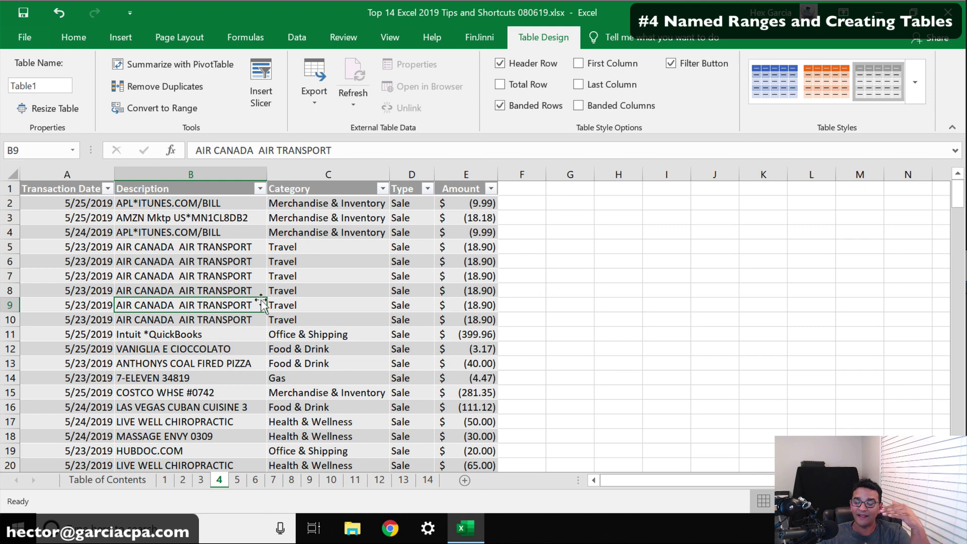
Check the Transaction Date filter options, then move to cell F1.
click(108, 189)
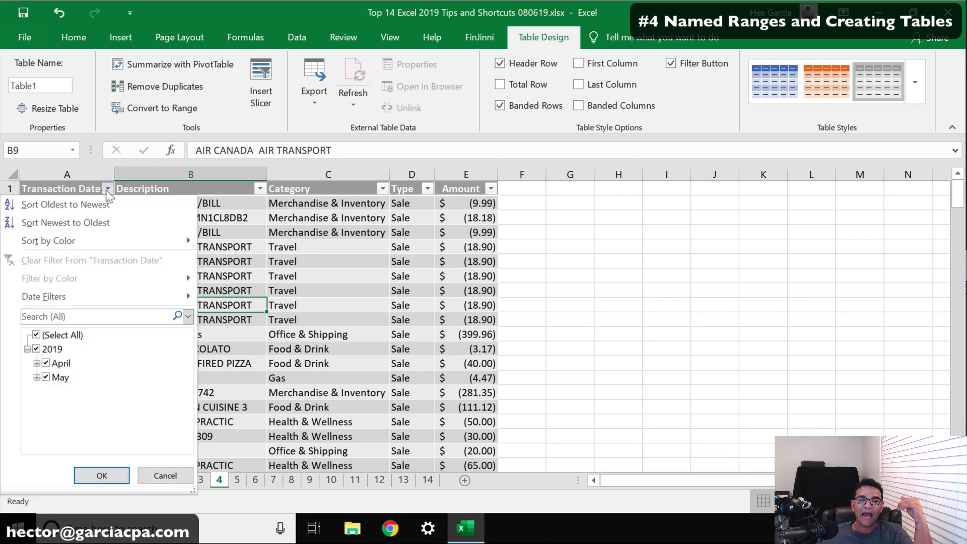
click(456, 227)
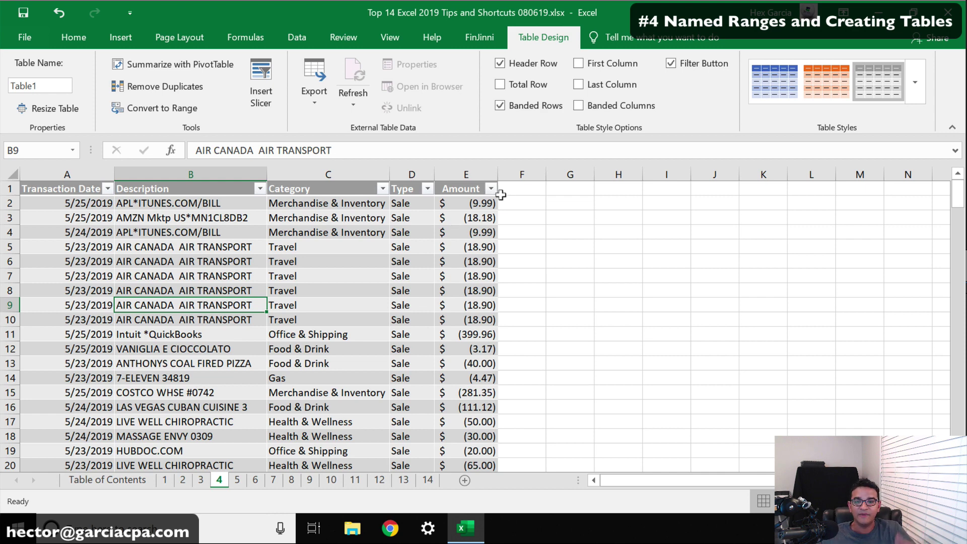
click(520, 182)
Add a Tax header in F1, extending the table.
text(Taxe)
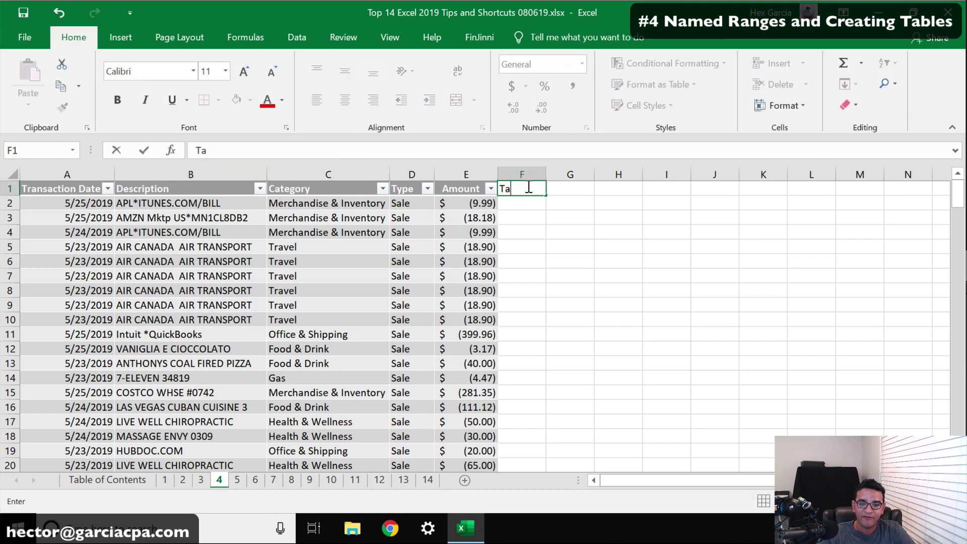
key(BackSpace)
key(Return)
Enter =[@[ Amount ]]*7 to fill the Tax column, widen it, and check the total.
text(=)
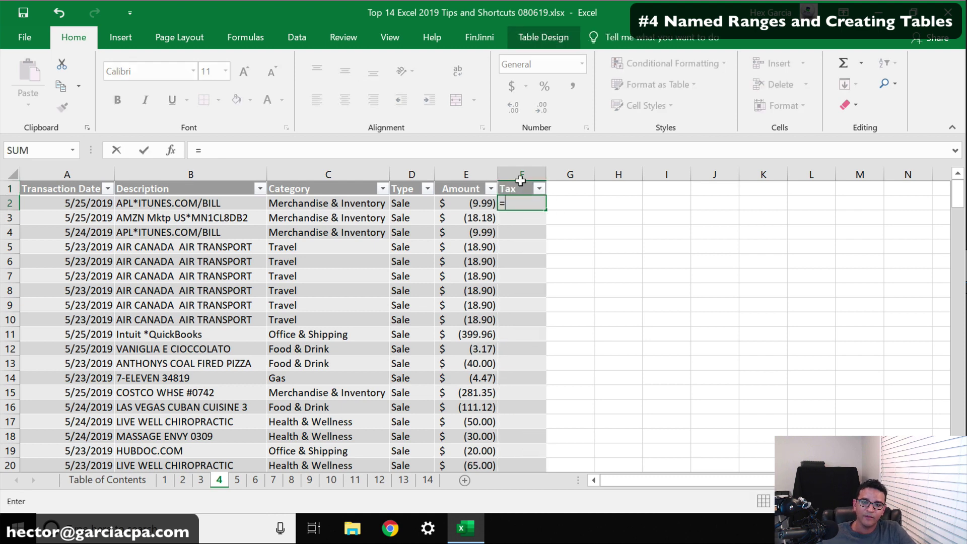
click(470, 201)
text(07)
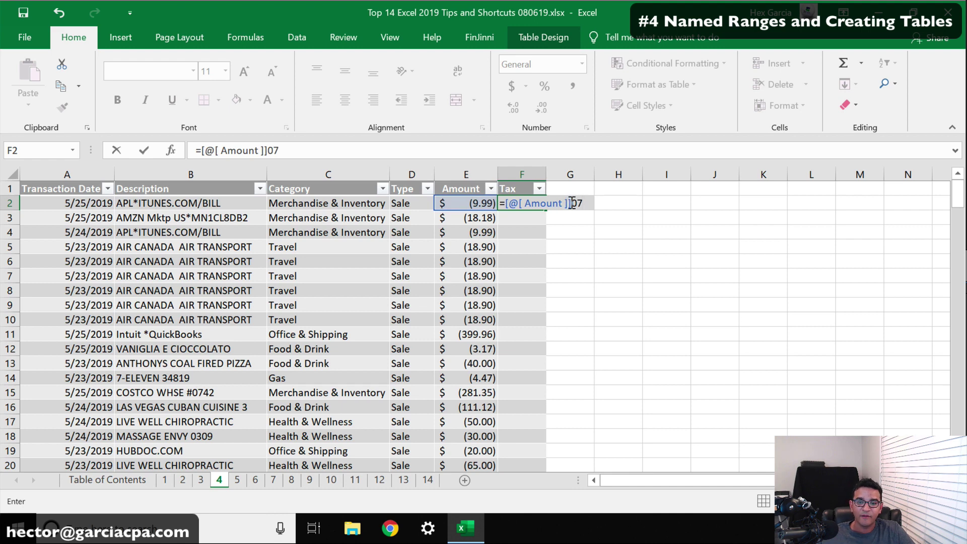
click(572, 203)
text(*)
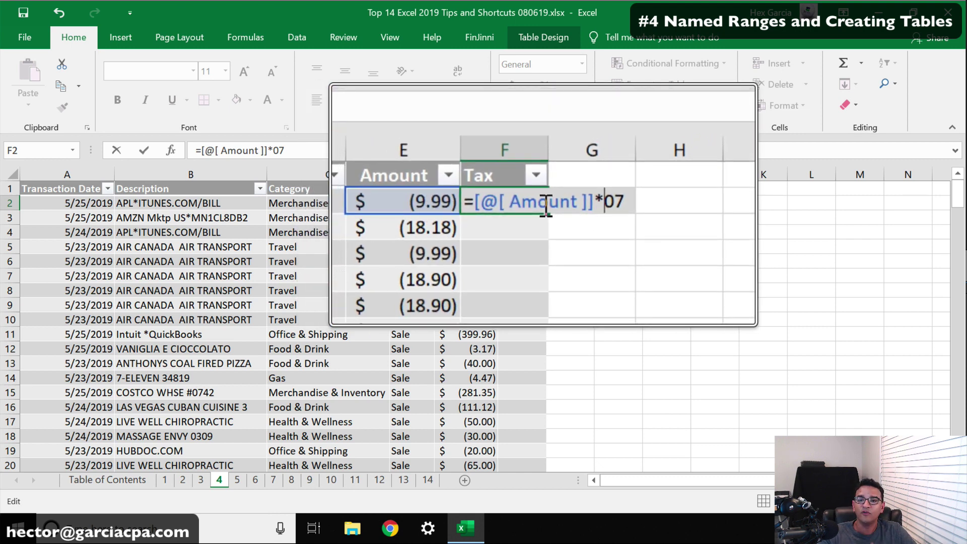
key(Delete)
key(Return)
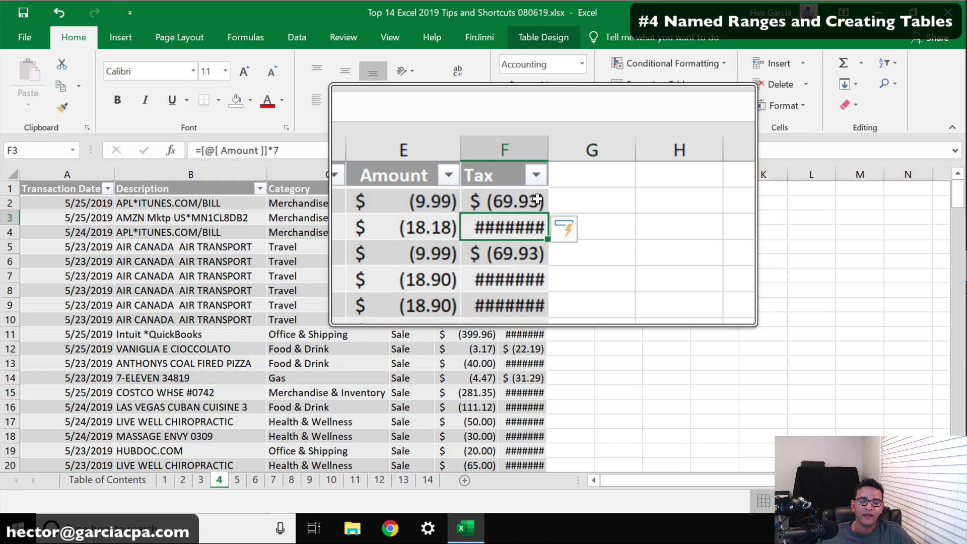
drag(547, 173, 558, 173)
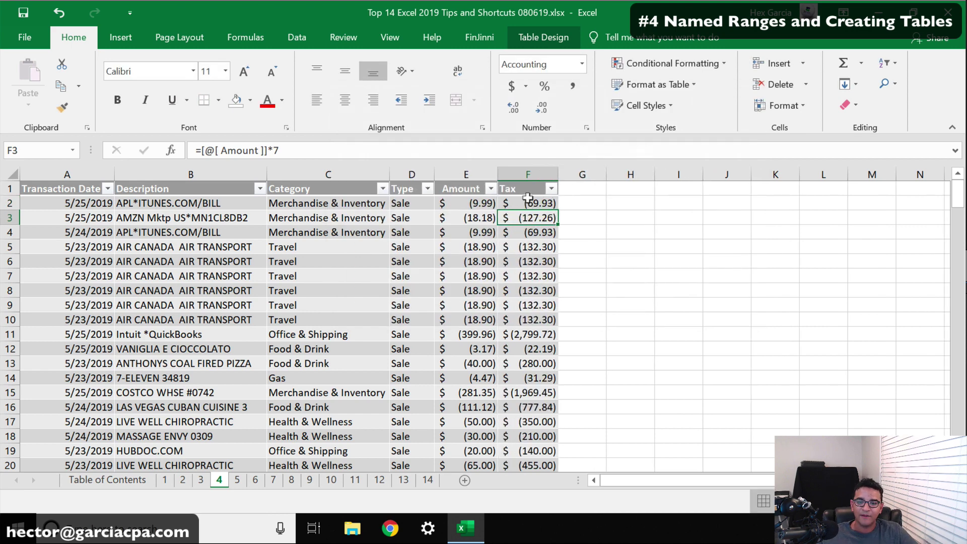
drag(527, 201, 521, 447)
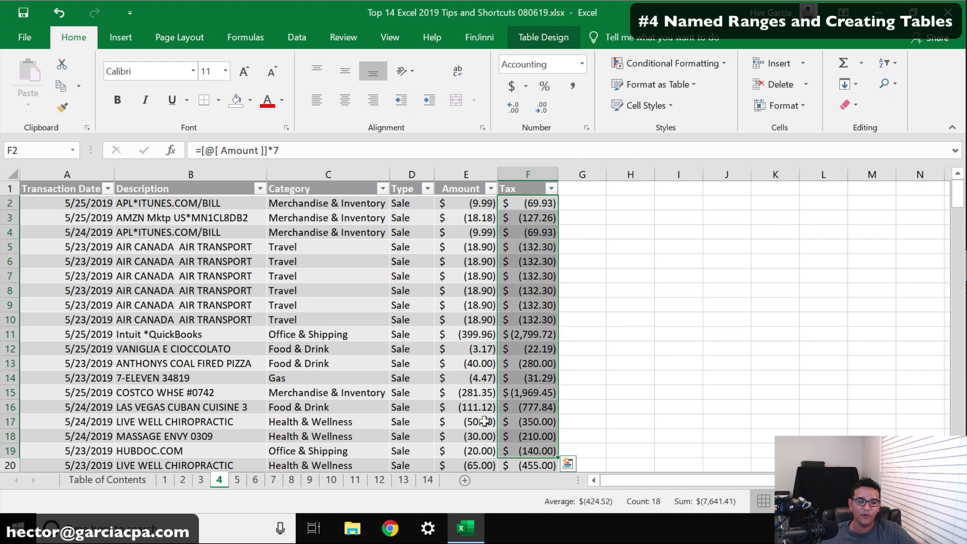
Enter 04/25/2019 in A199 so the table grows by a new row.
scroll(452, 388, down, 16)
scroll(452, 381, down, 20)
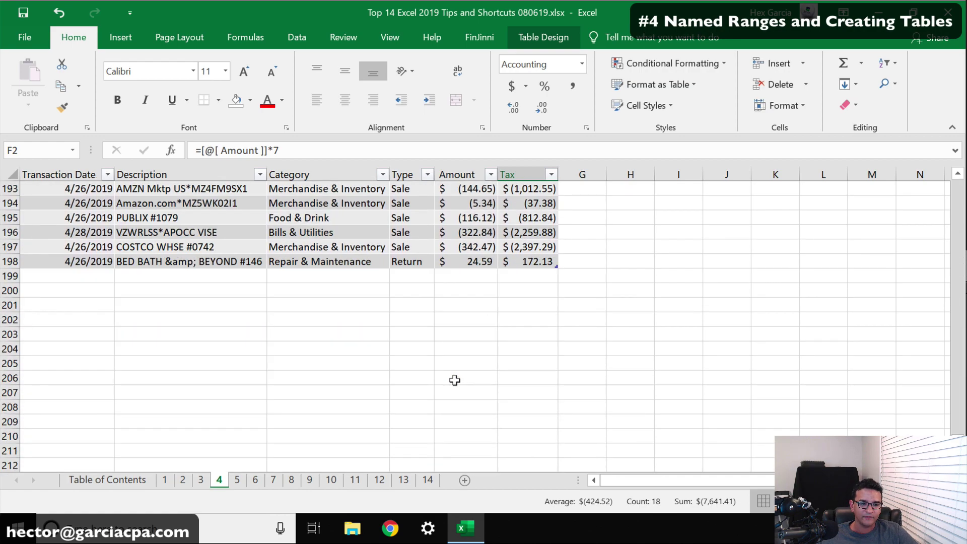
click(68, 270)
text(04)
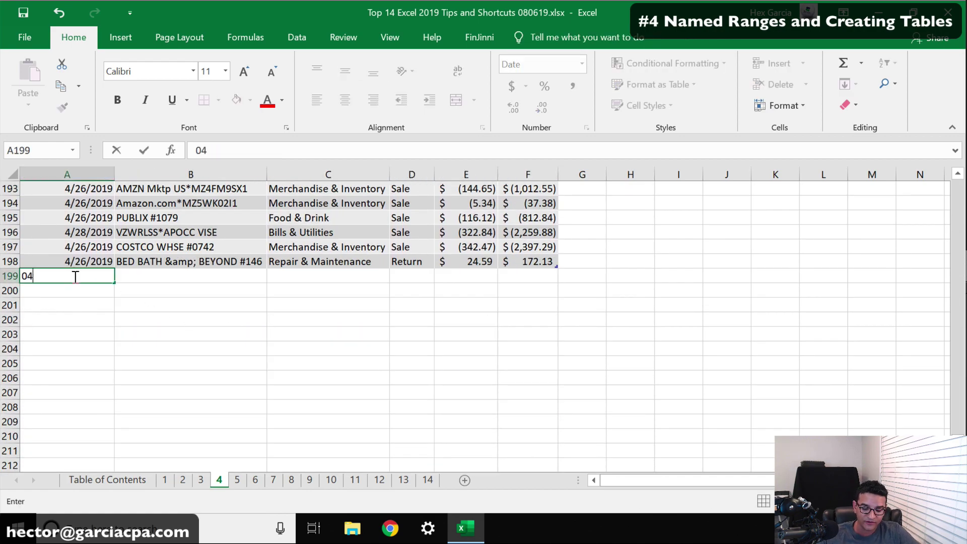
text(/25/2019)
key(Return)
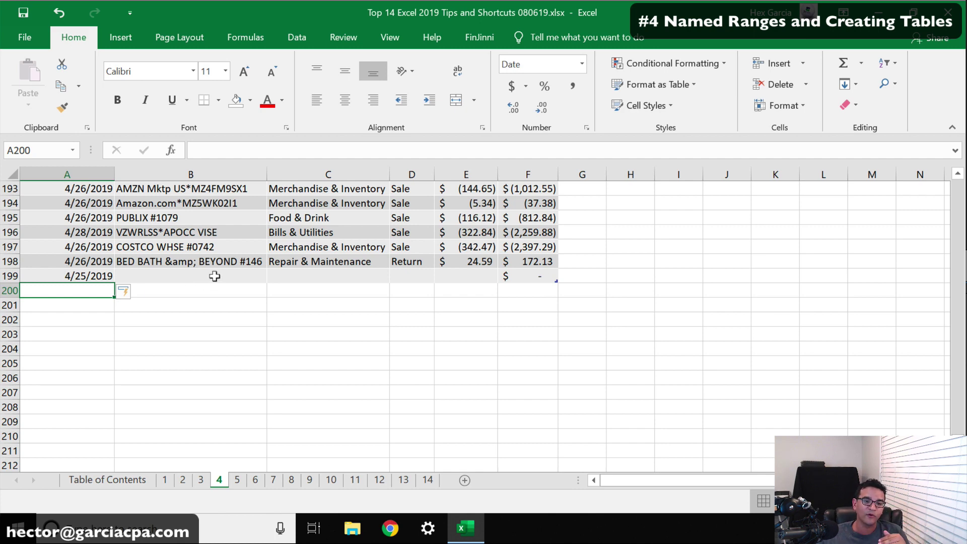
click(156, 275)
click(302, 272)
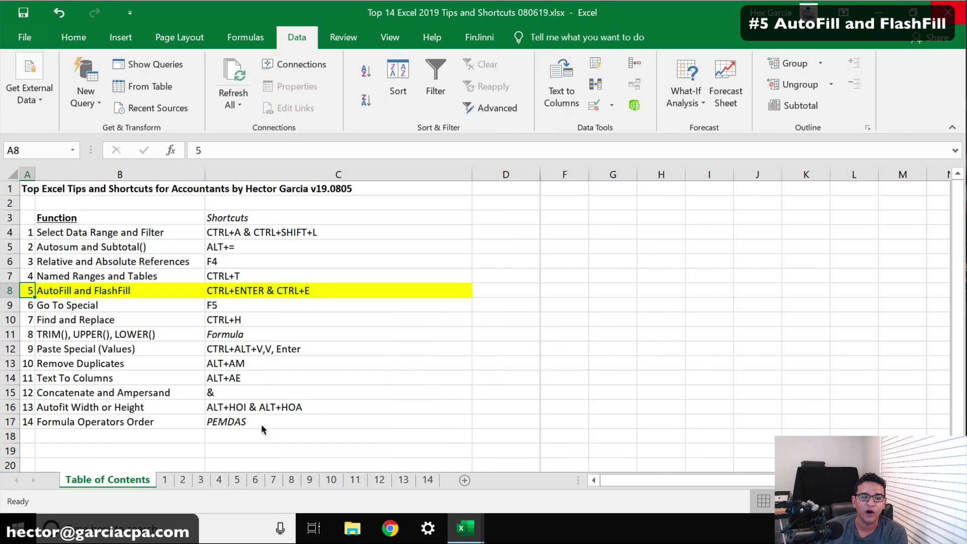
On sheet 5, enter =G2/F2 in H2 for Spent per Vehicle.
click(236, 479)
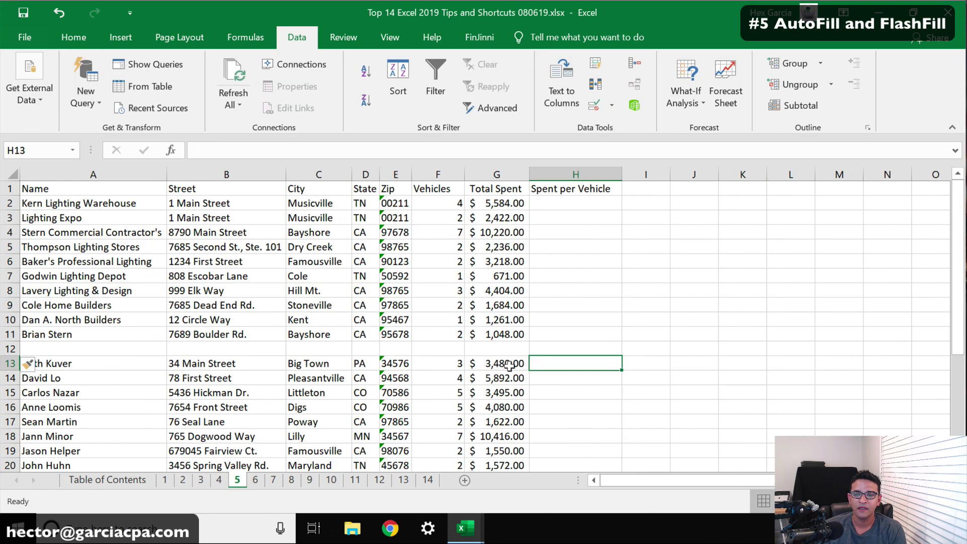
click(584, 198)
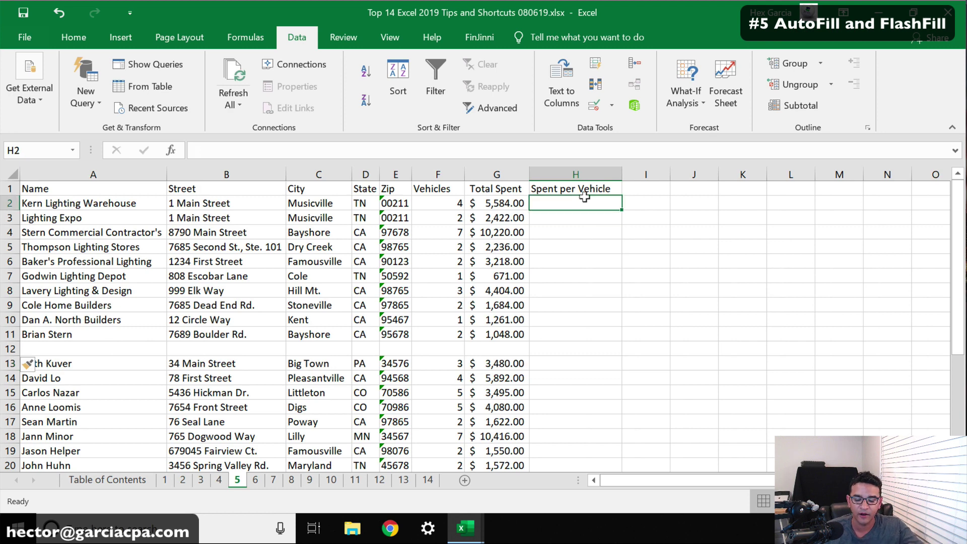
text(=)
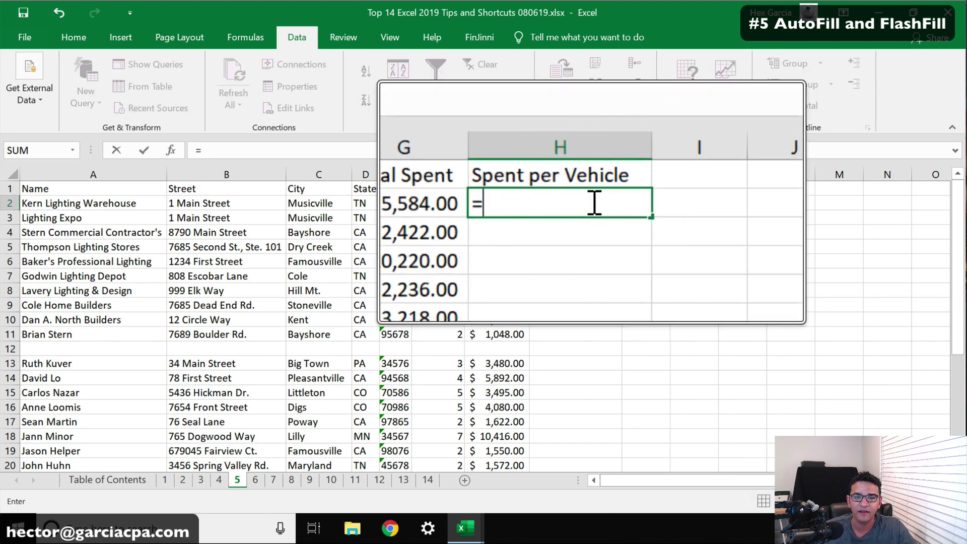
click(489, 202)
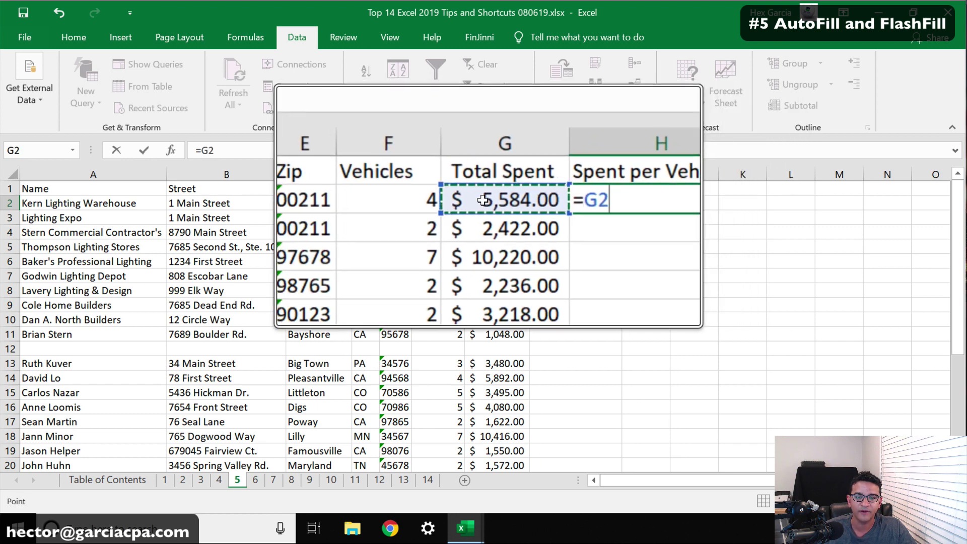
text(/)
click(451, 196)
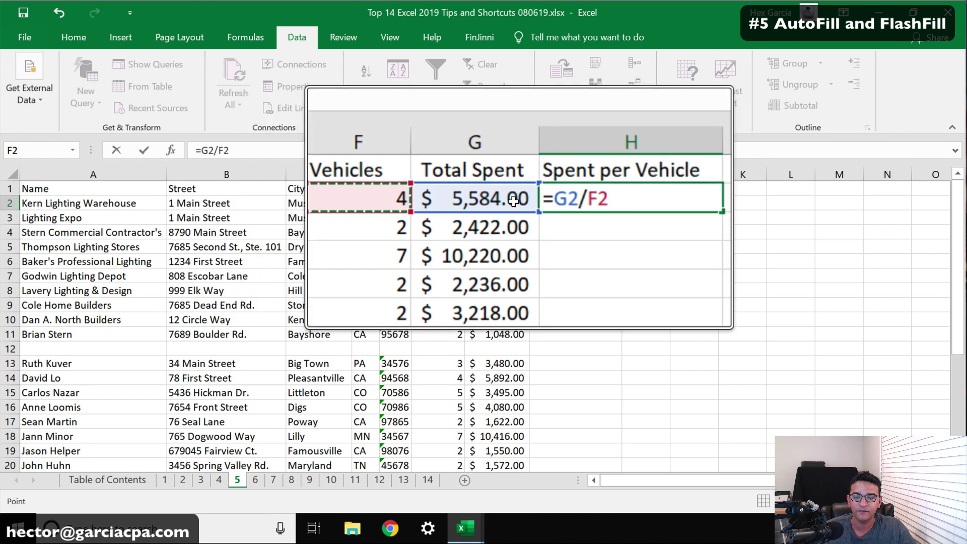
key(Return)
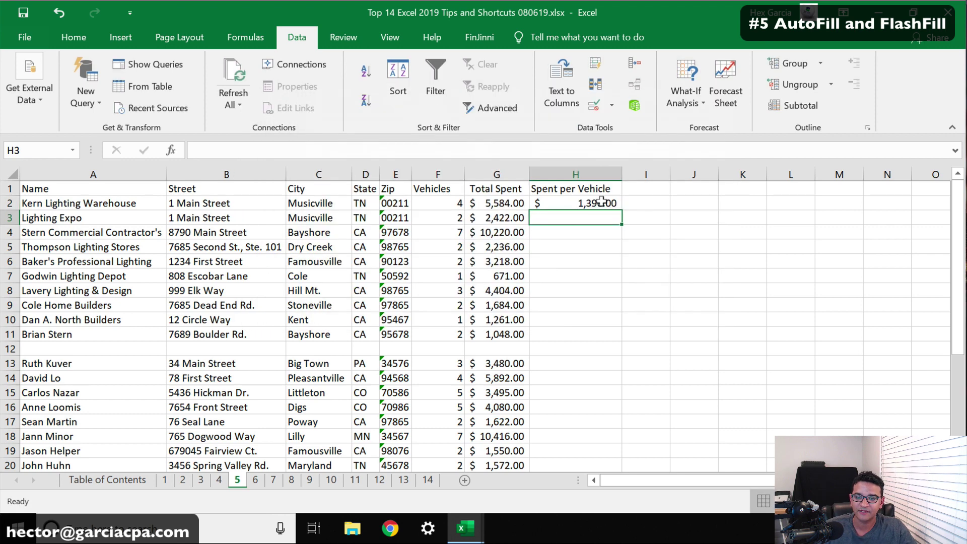
Copy the H2 formula down to H19, noting the #DIV/0! in blank row 12.
click(594, 201)
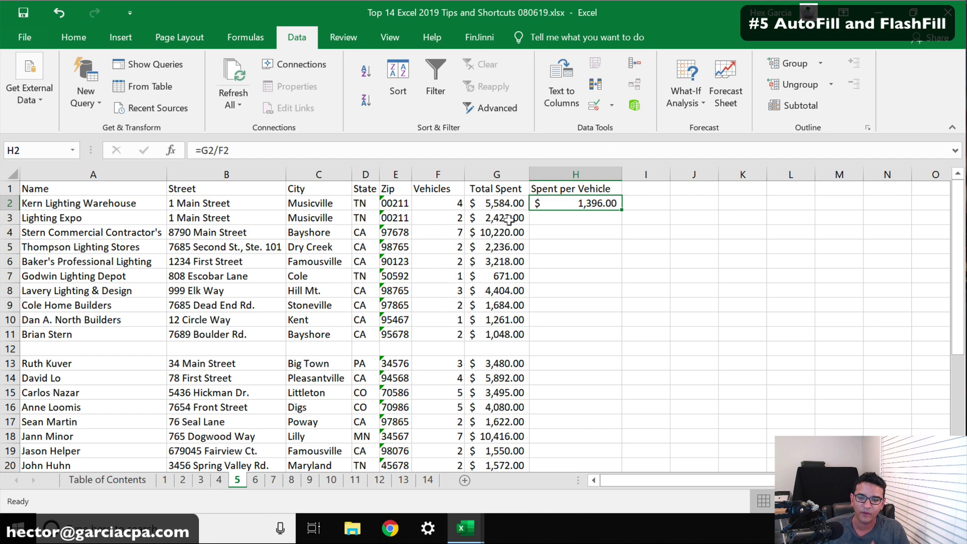
double_click(618, 208)
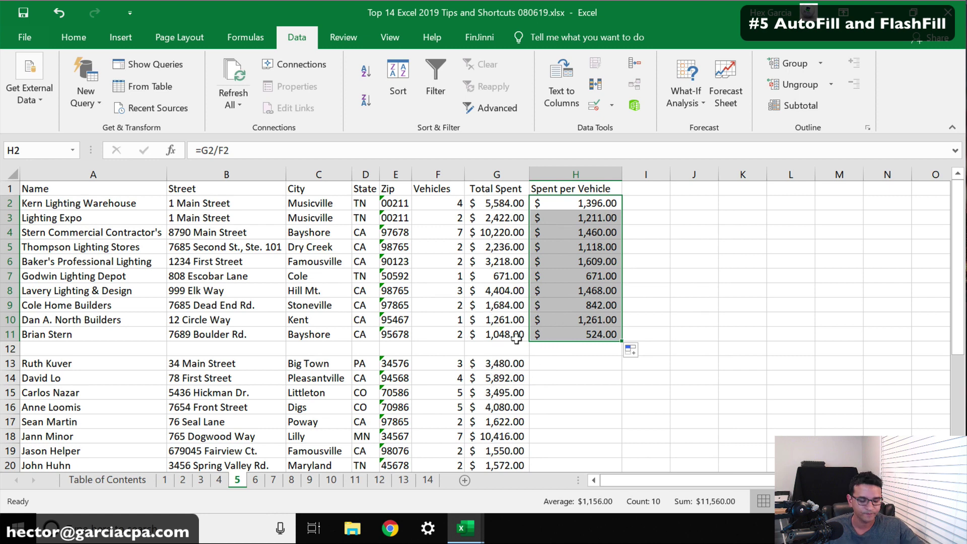
key(ctrl+z)
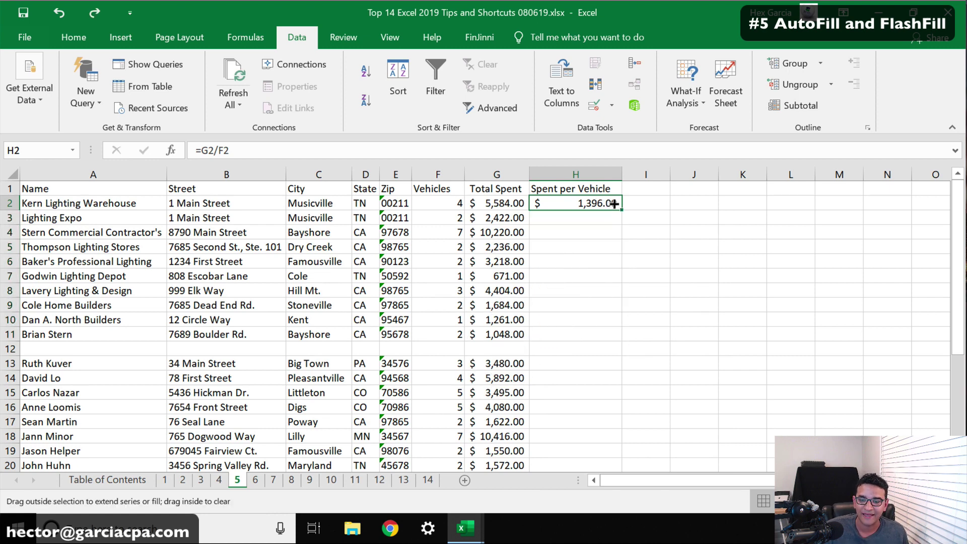
drag(614, 203, 600, 446)
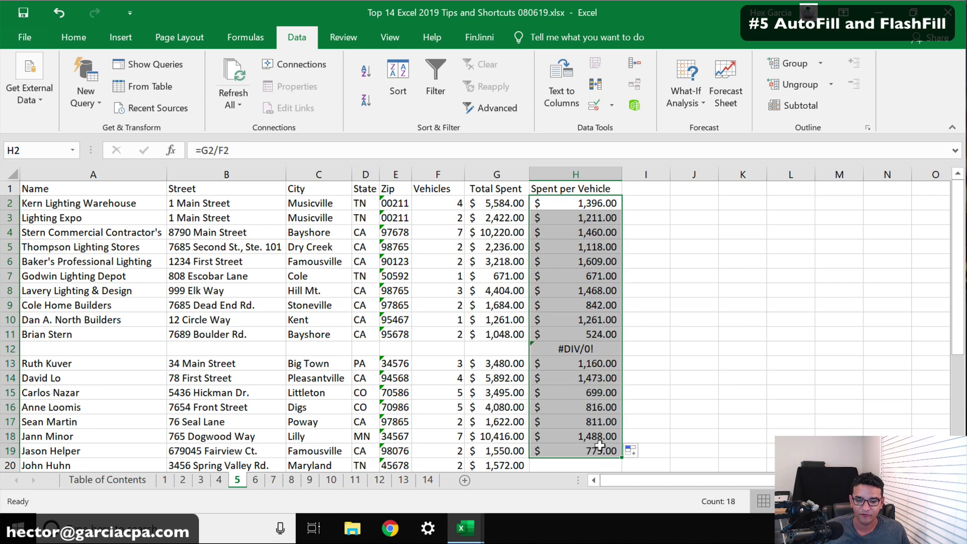
click(586, 323)
click(543, 348)
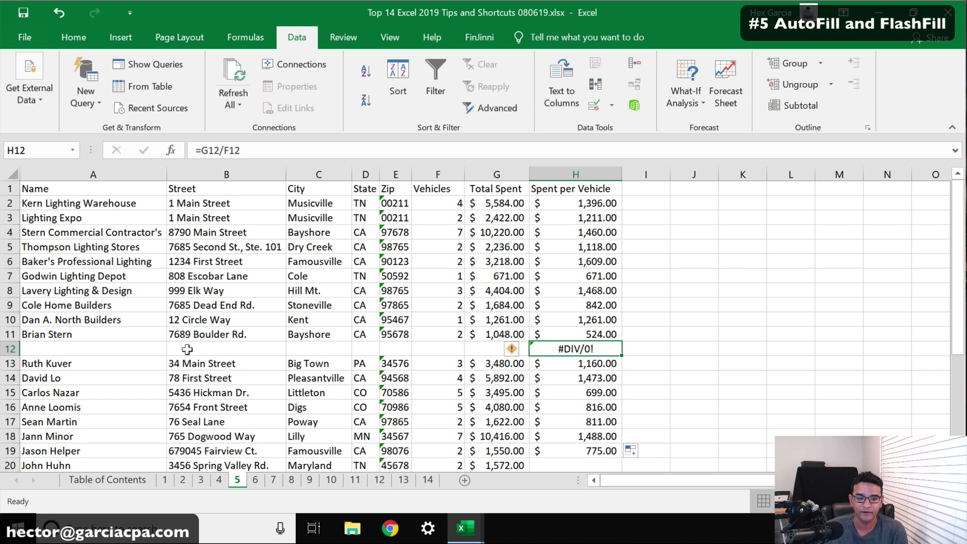
Delete empty row 12 and clear the copied results in H3:H18.
right_click(12, 348)
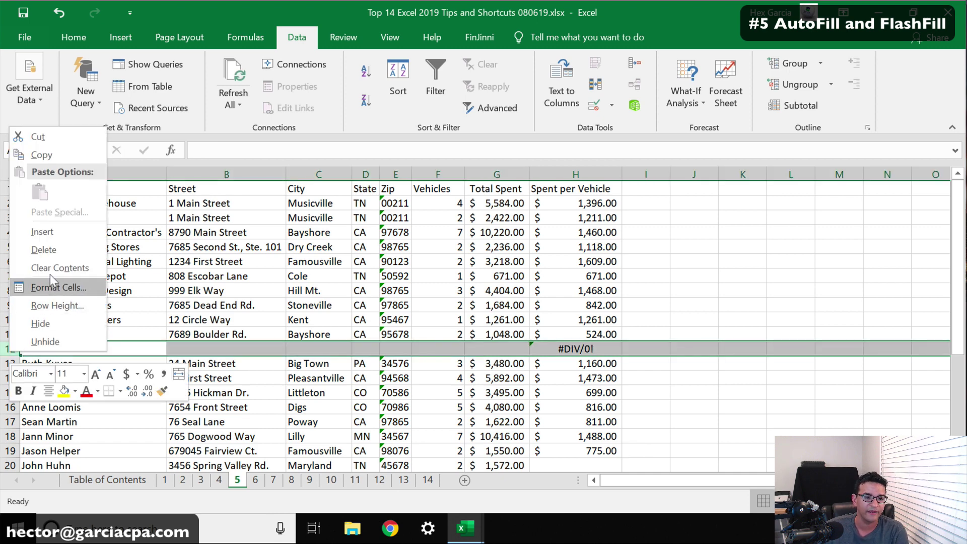
click(43, 250)
drag(583, 214, 571, 436)
right_click(578, 437)
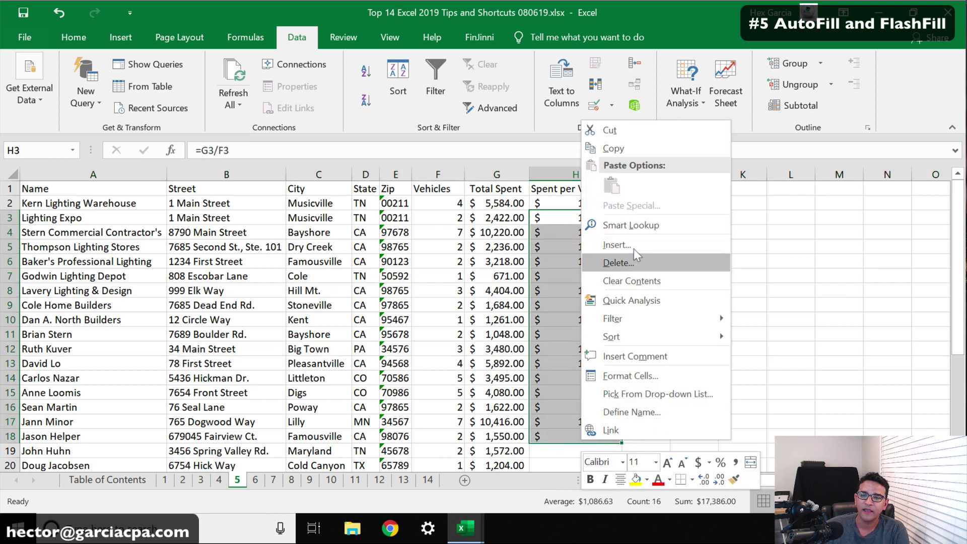
click(623, 281)
Recommit the =G2/F2 formula in H2 and scroll down the column.
click(589, 197)
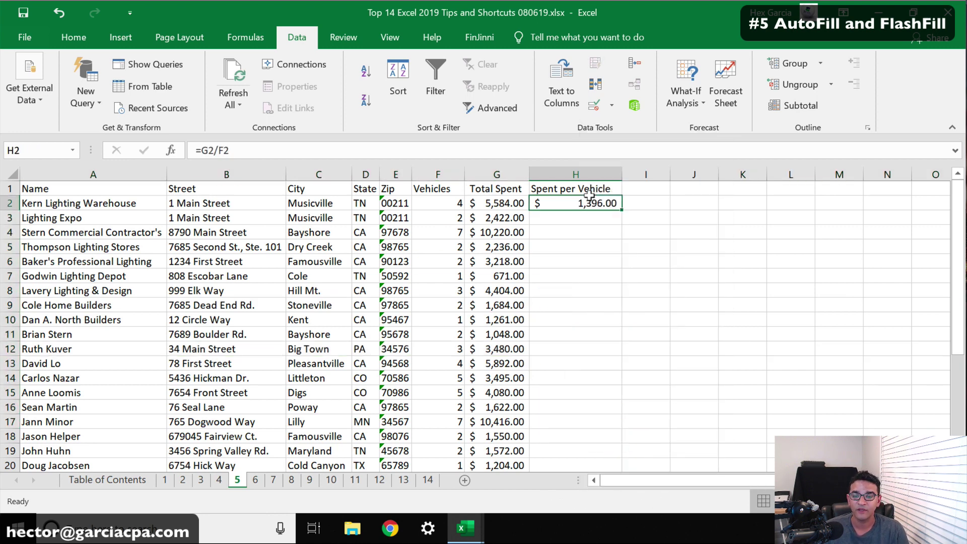
drag(231, 150, 193, 149)
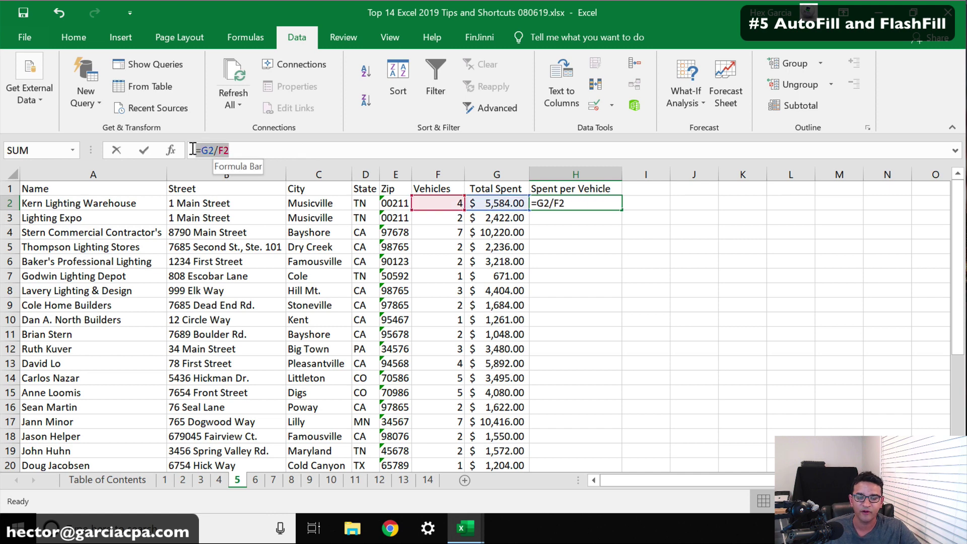
key(Return)
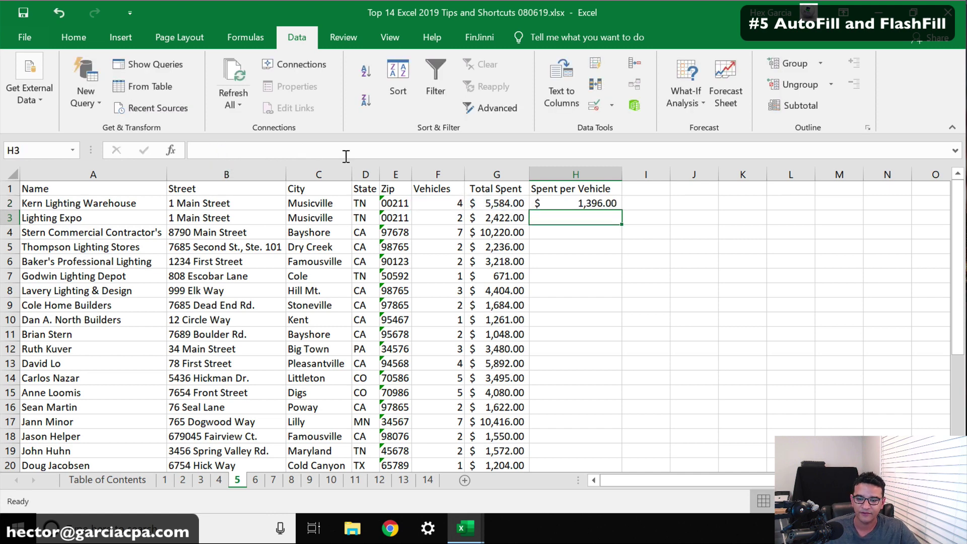
click(591, 199)
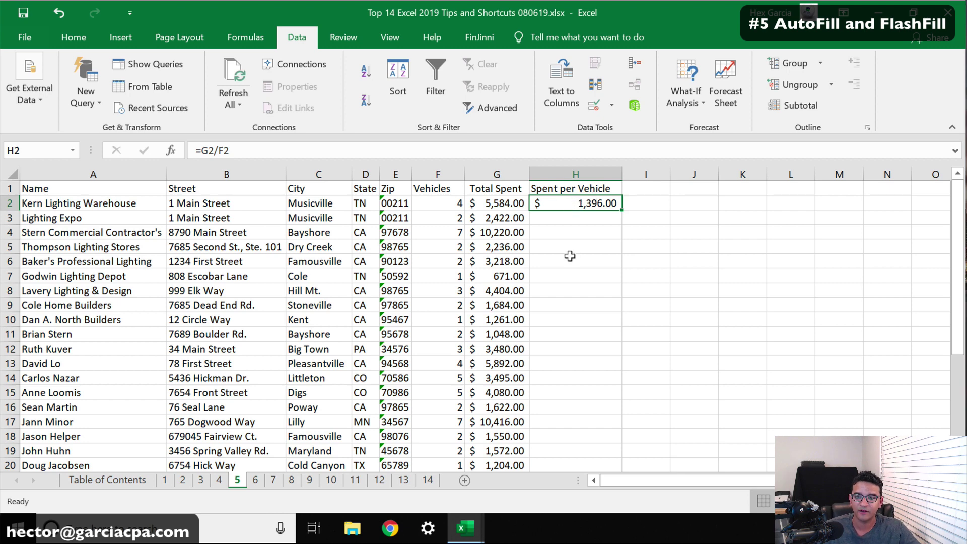
scroll(570, 256, down, 6)
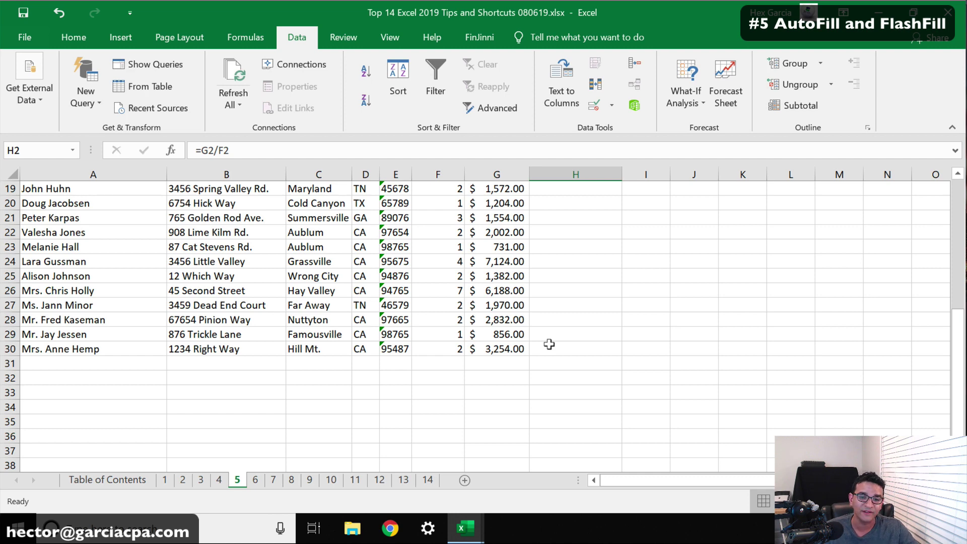
Enter the formula =G2/F2 into every cell of H2:H30 at once.
shift+click(549, 344)
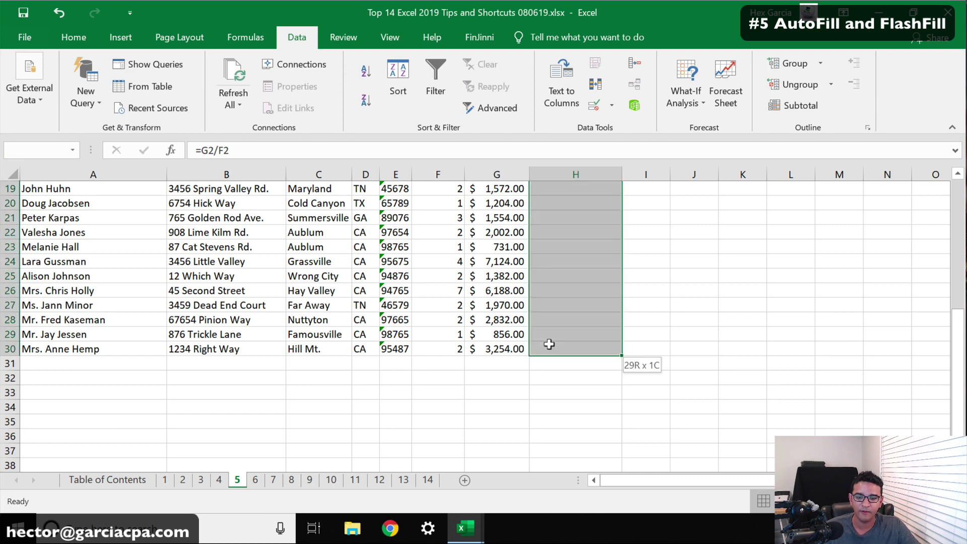
scroll(549, 340, up, 6)
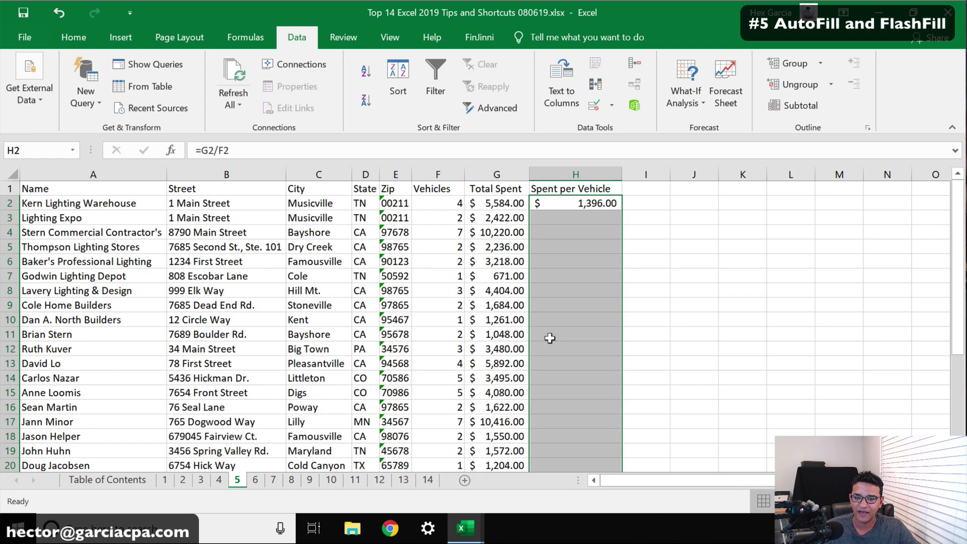
click(259, 150)
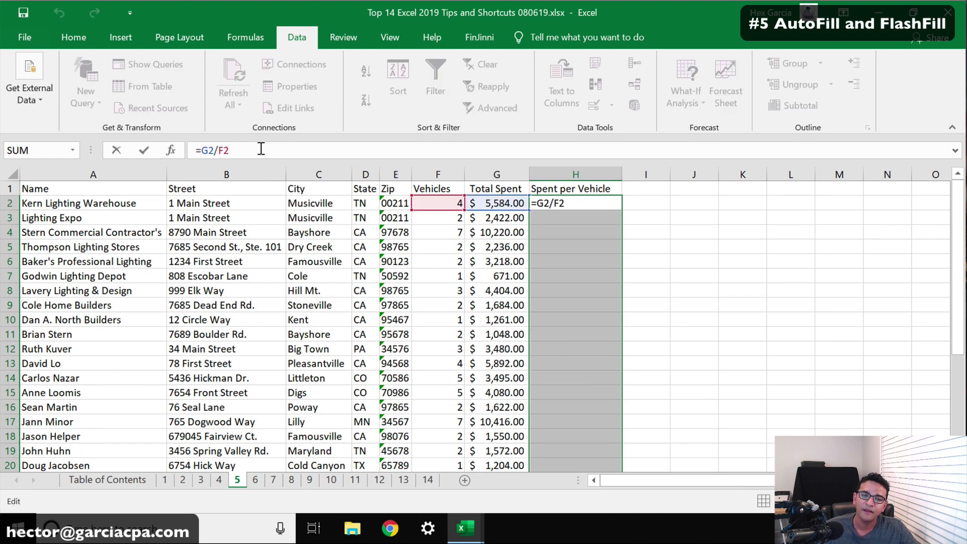
drag(237, 149, 148, 146)
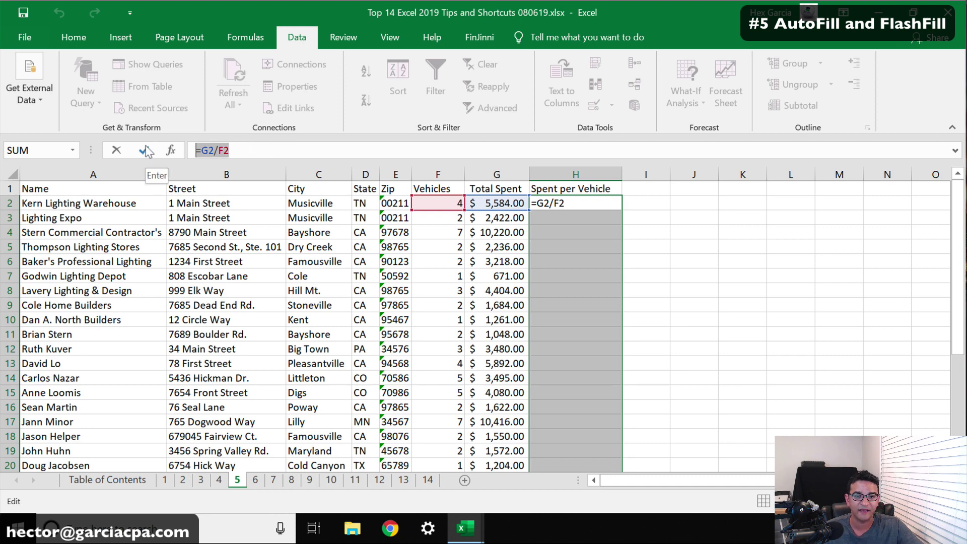
key(F2)
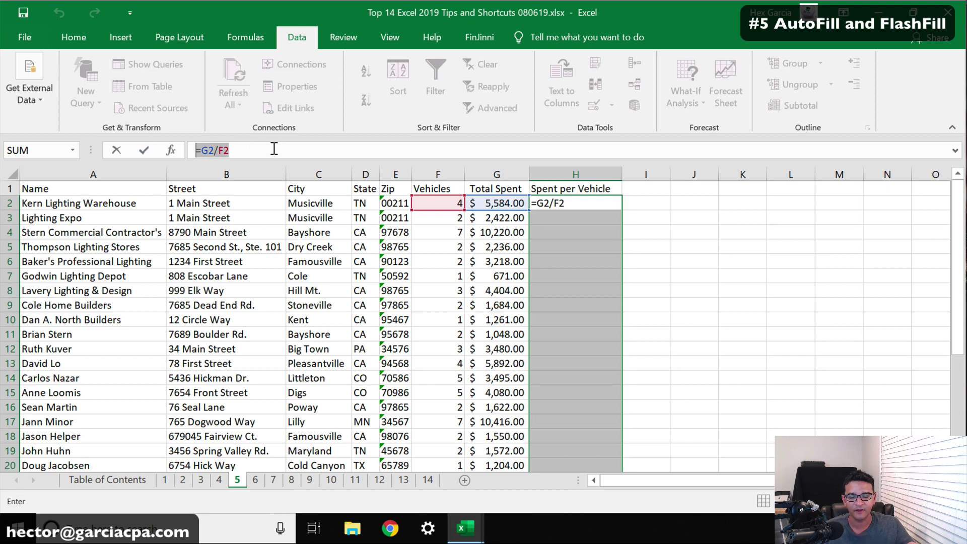
key(F2)
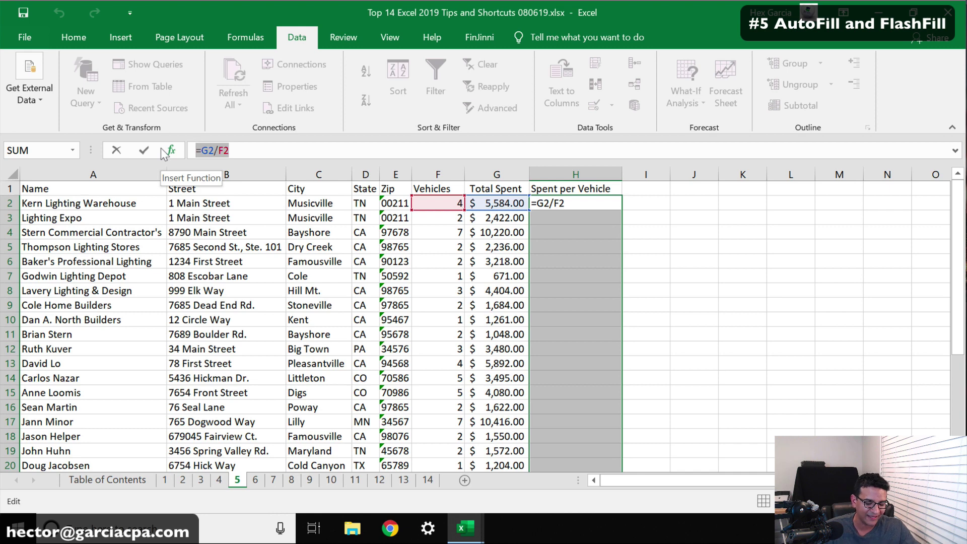
key(ctrl+Return)
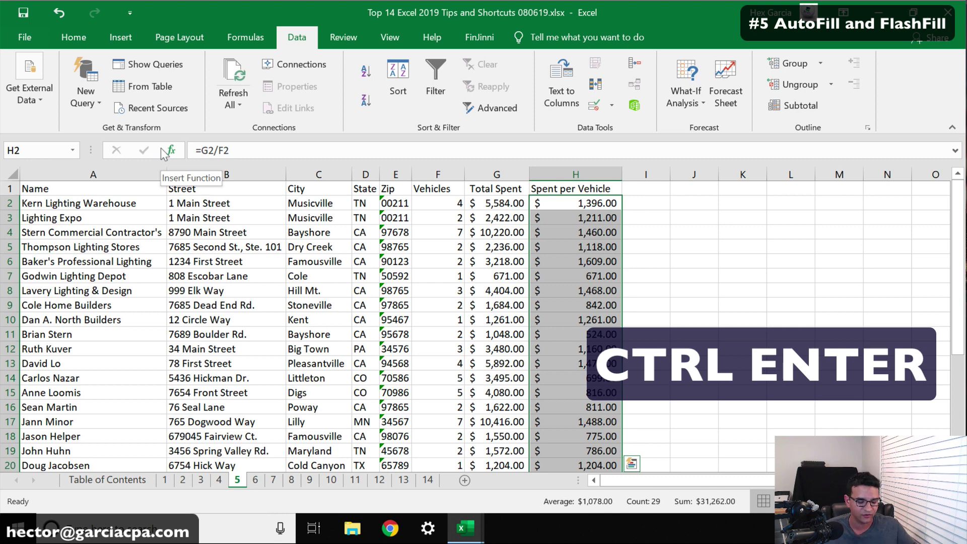
Dismiss the analysis suggestions panel and deselect the results by picking empty cell I2.
key(ctrl+q)
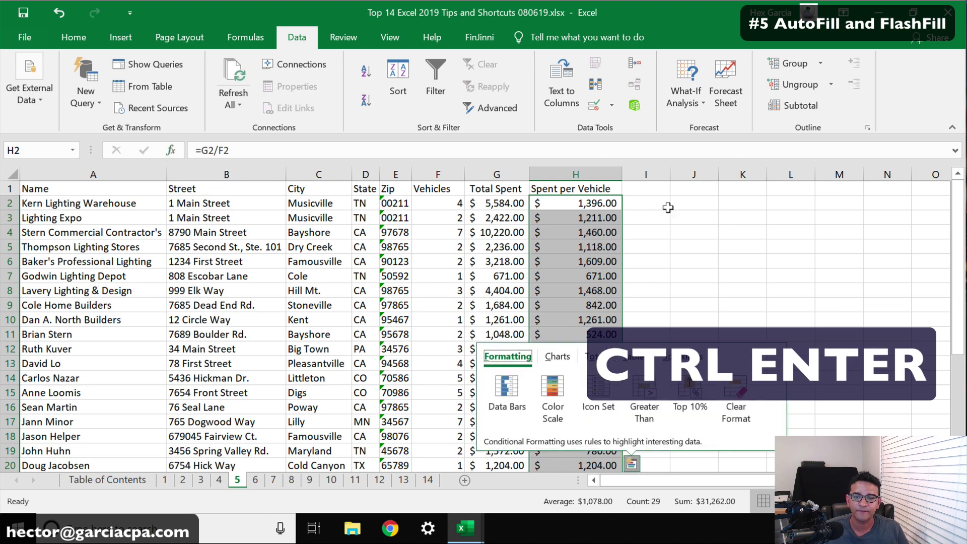
click(669, 210)
click(650, 200)
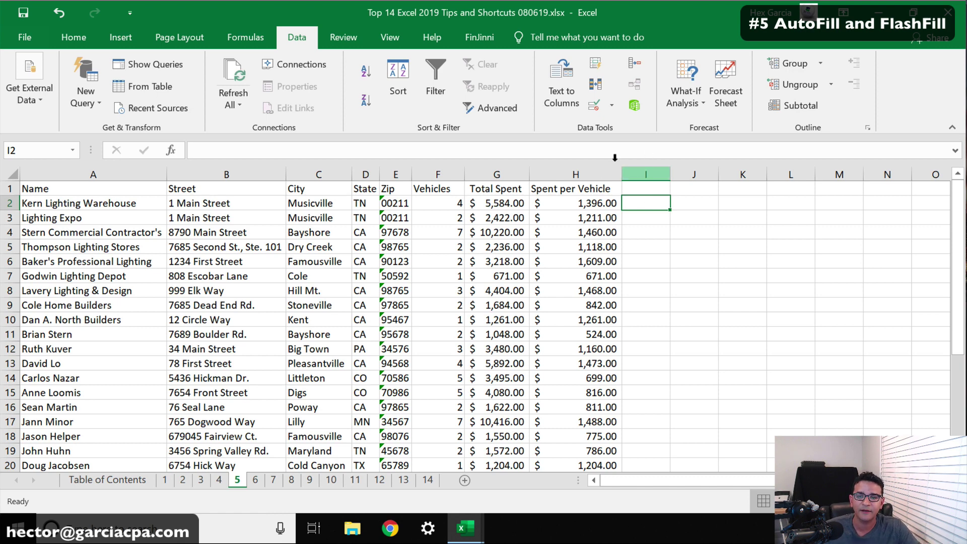
Widen column I and give it the header 'City, ST' in I1.
drag(659, 169, 695, 170)
click(317, 200)
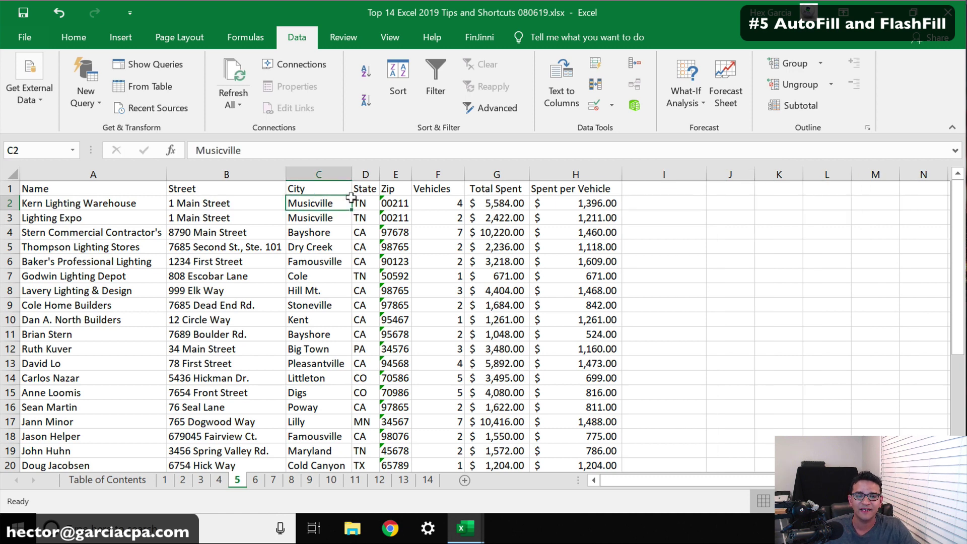
click(358, 199)
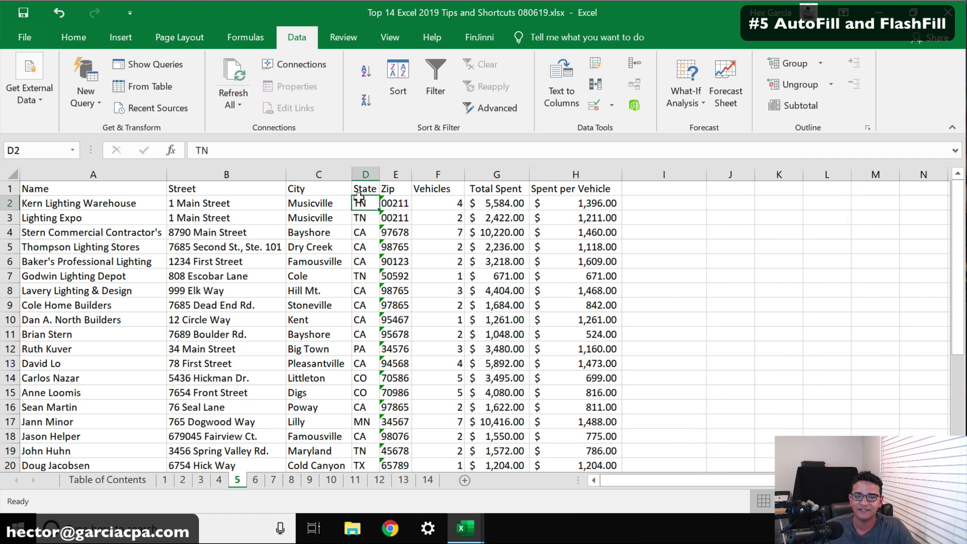
click(674, 200)
click(666, 189)
text(City, ST)
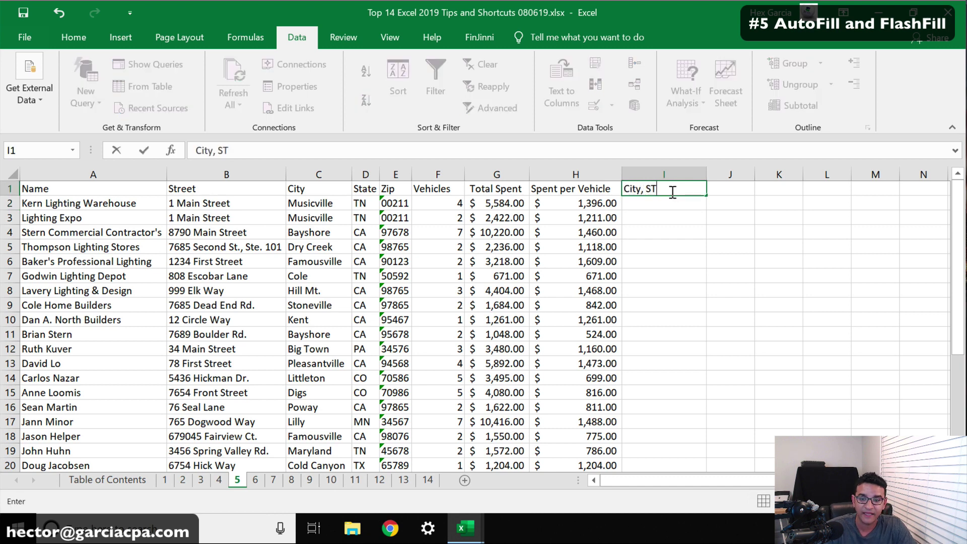
key(Return)
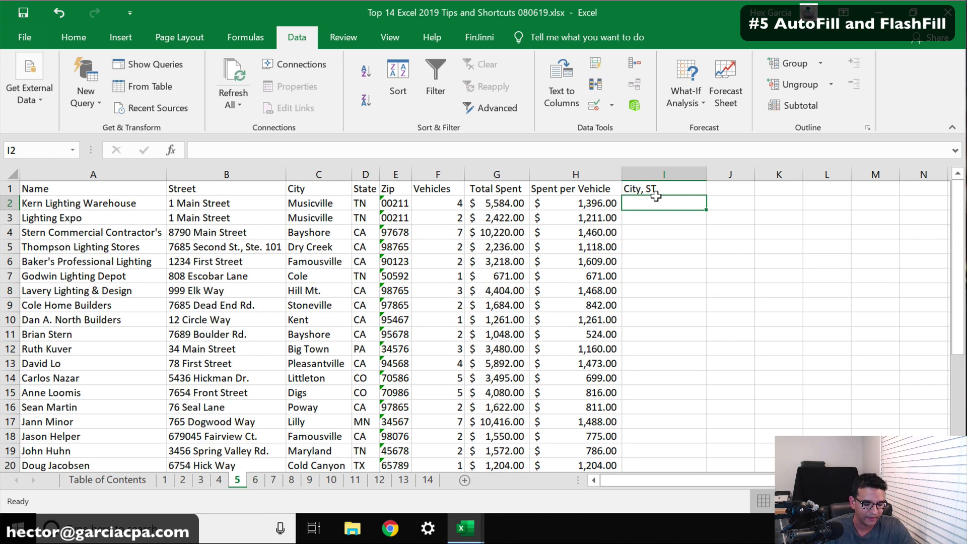
Type the example 'Musicville, TN' in I2, matching the city in C2 and state in D2.
text(Musicvil)
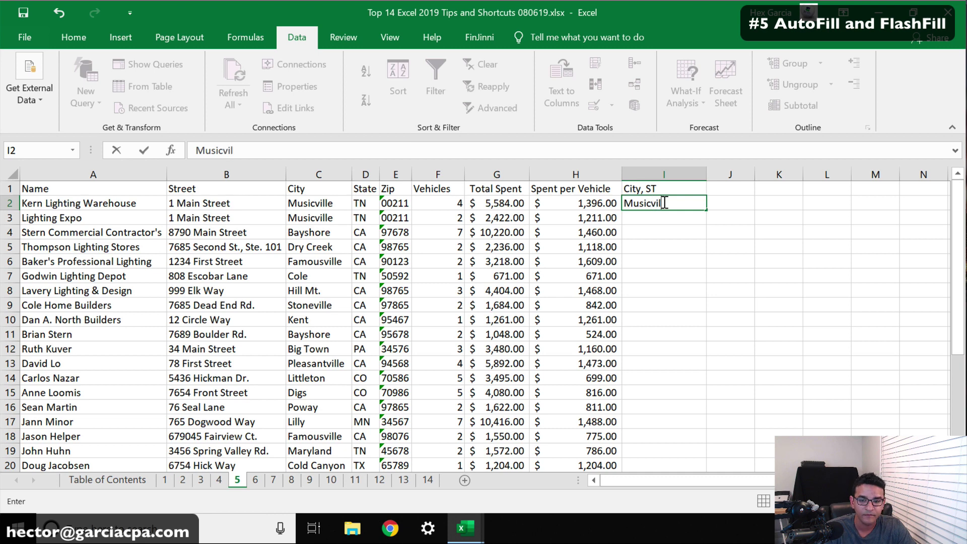
text(le,)
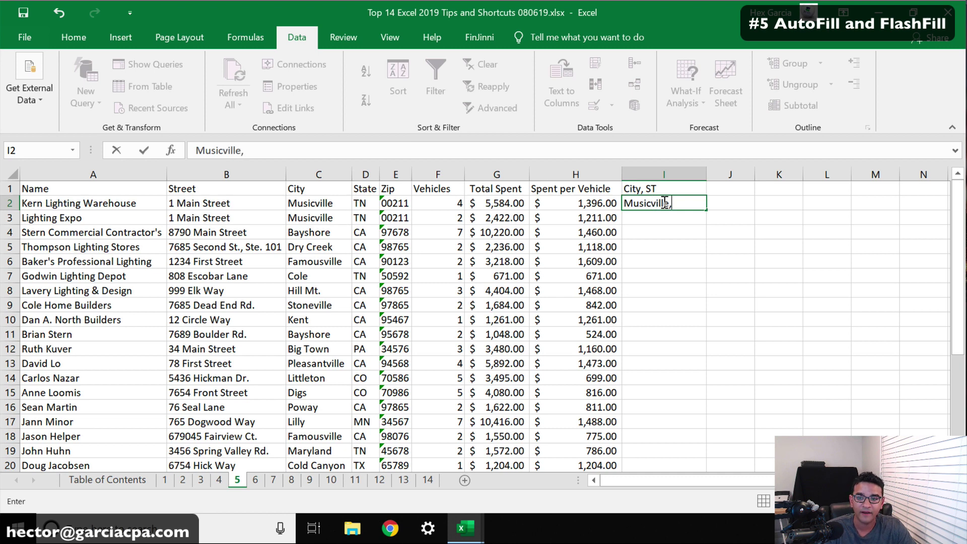
text( TN)
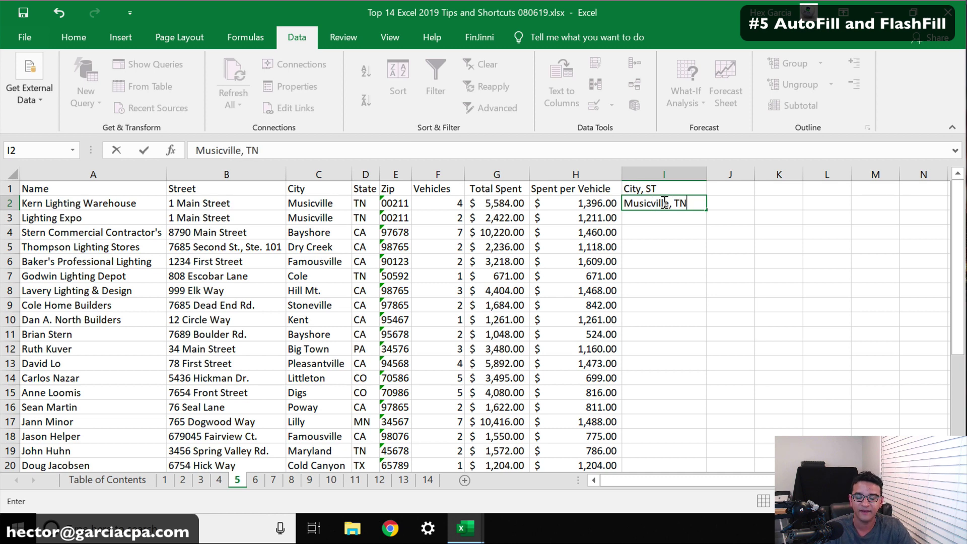
key(Return)
click(655, 199)
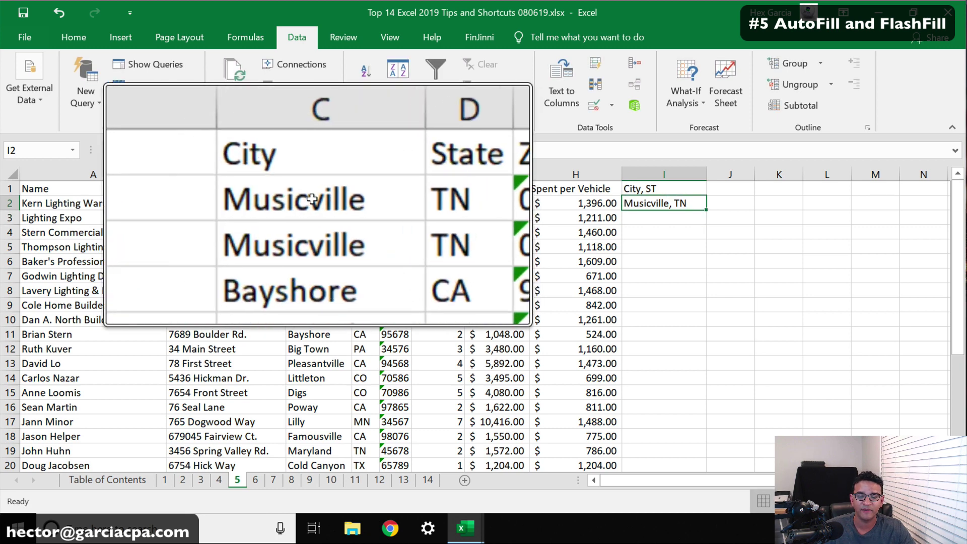
click(315, 200)
click(364, 200)
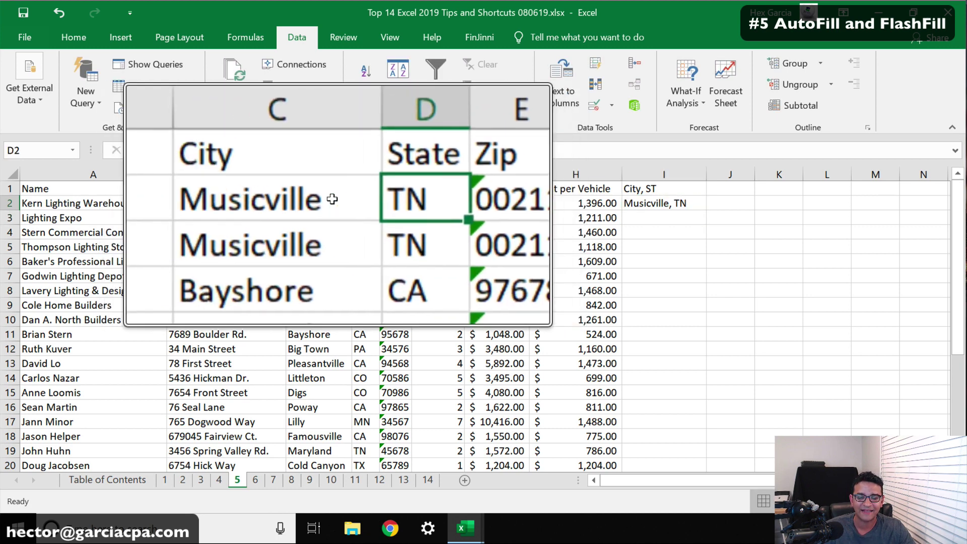
click(322, 199)
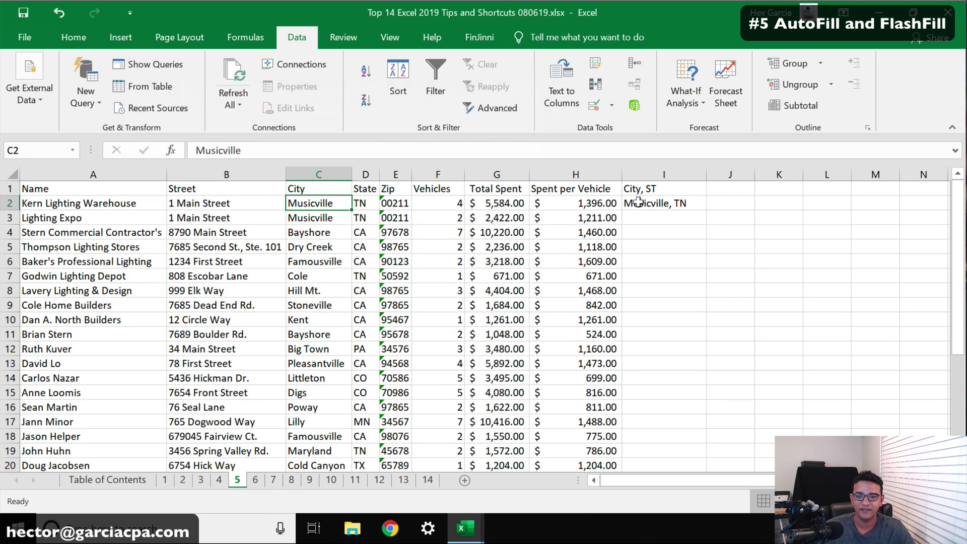
click(684, 204)
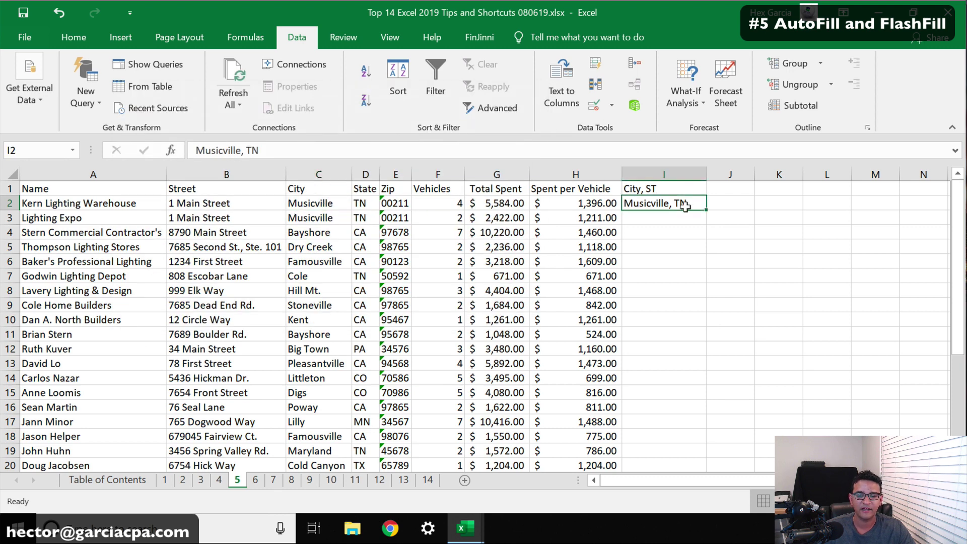
Flash Fill the City, ST column from I3 down with Ctrl+E, then return to the Table of Contents.
click(652, 211)
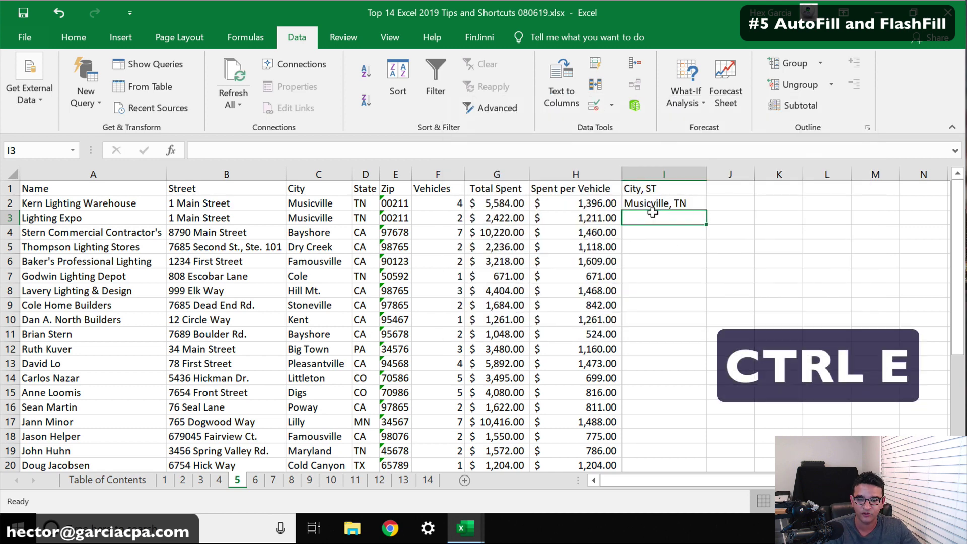
key(ctrl+e)
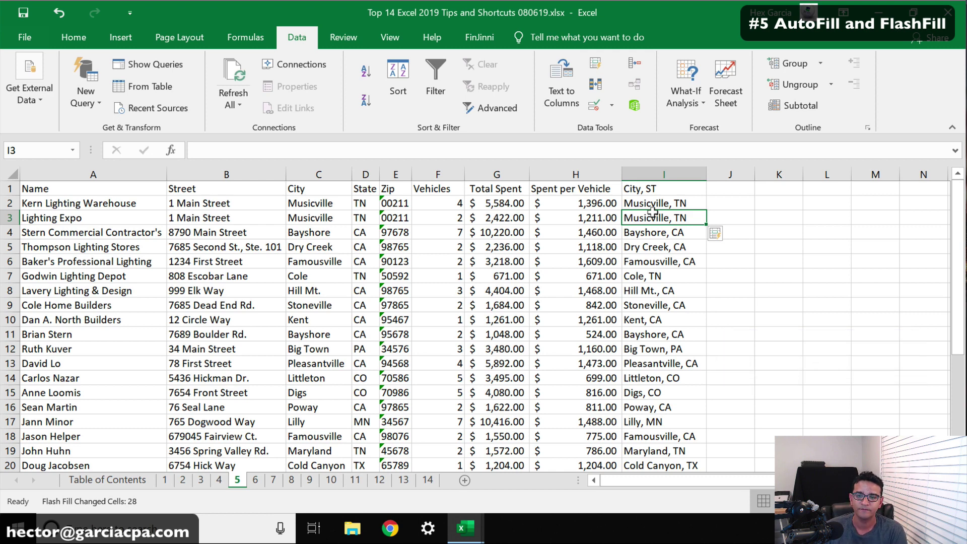
click(113, 480)
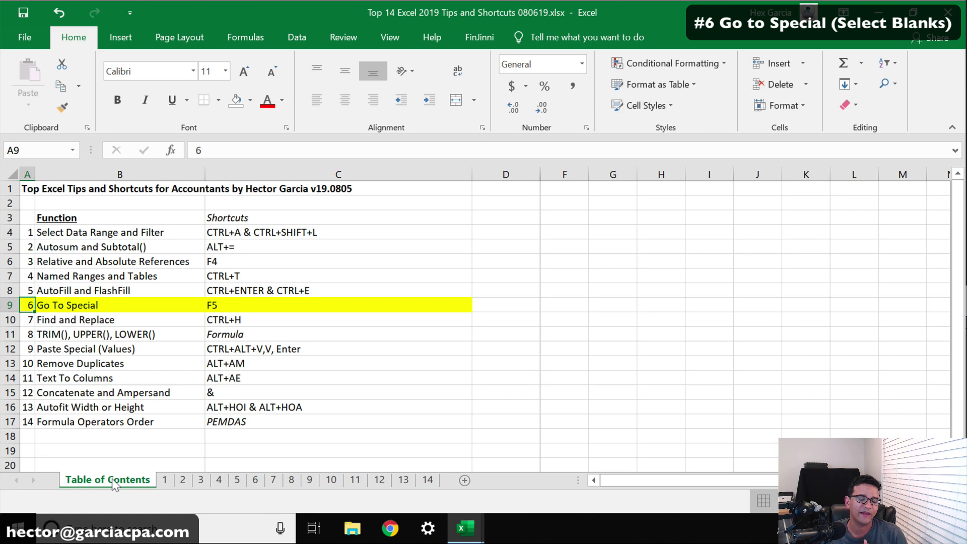
On sheet 6, locate the blank City cells C11:C13 and select the whole City column.
click(254, 479)
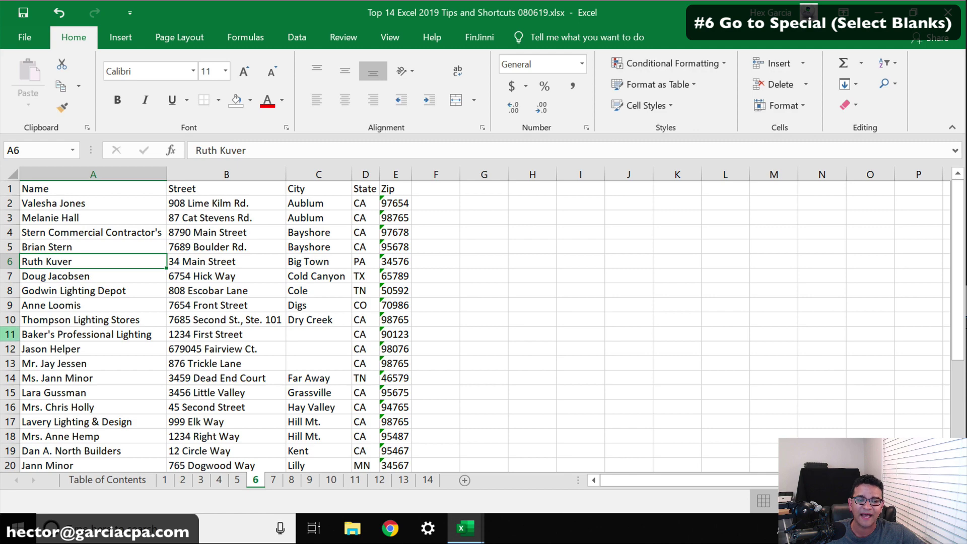
drag(10, 334, 5, 363)
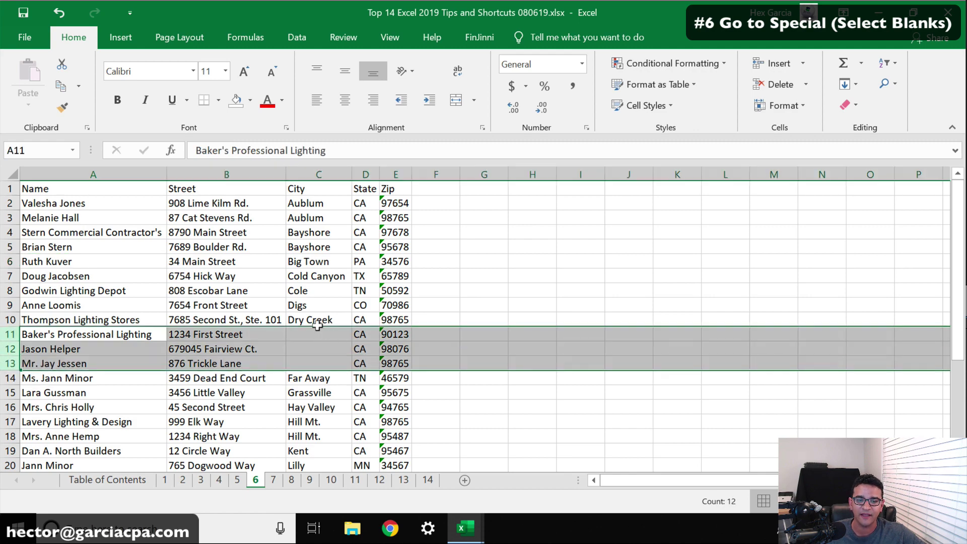
click(314, 336)
drag(315, 336, 315, 360)
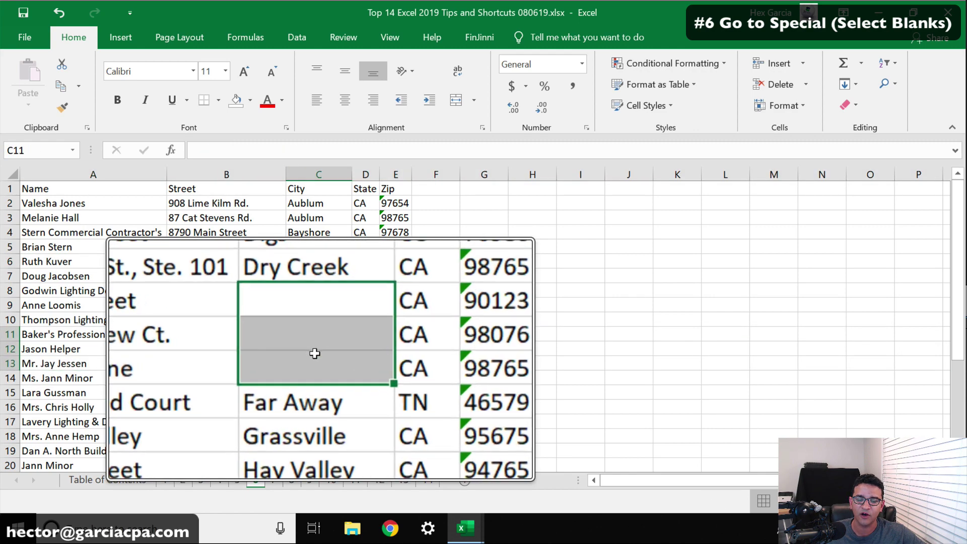
click(159, 204)
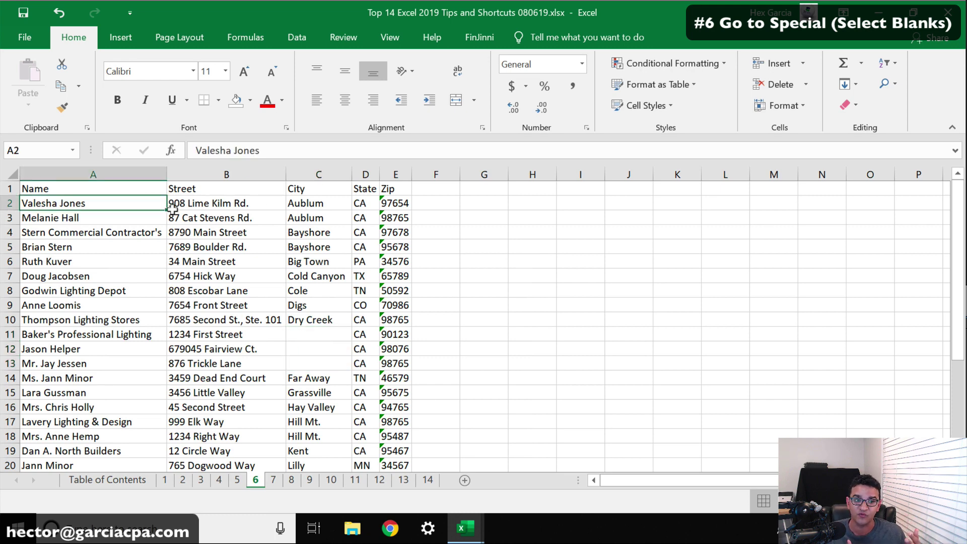
click(312, 174)
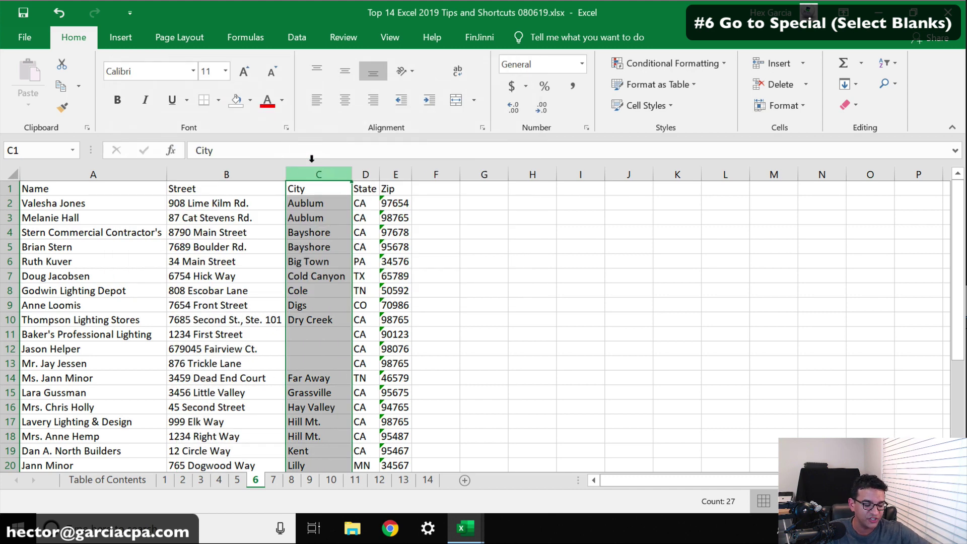
Select only the blank cells in the City column using Go To Special > Blanks.
key(ctrl+g)
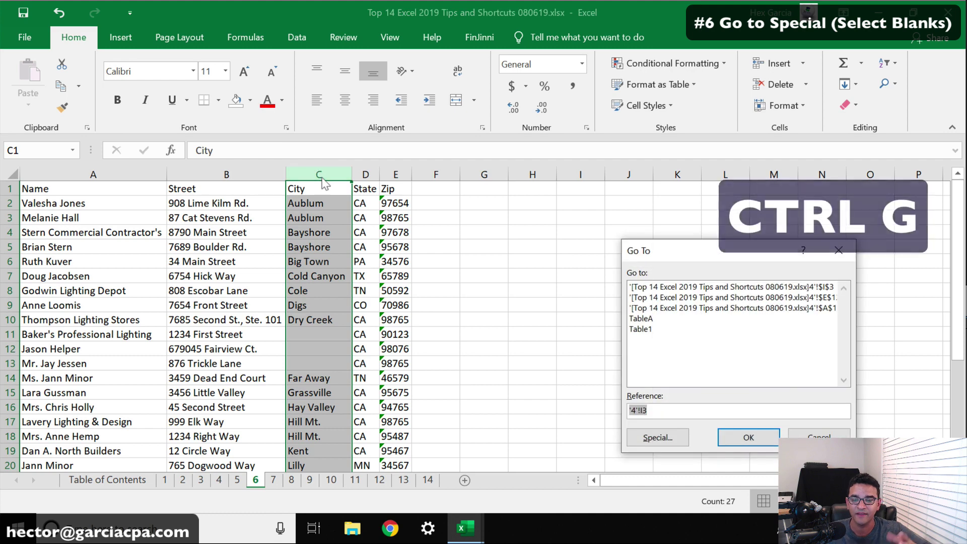
drag(714, 254, 508, 198)
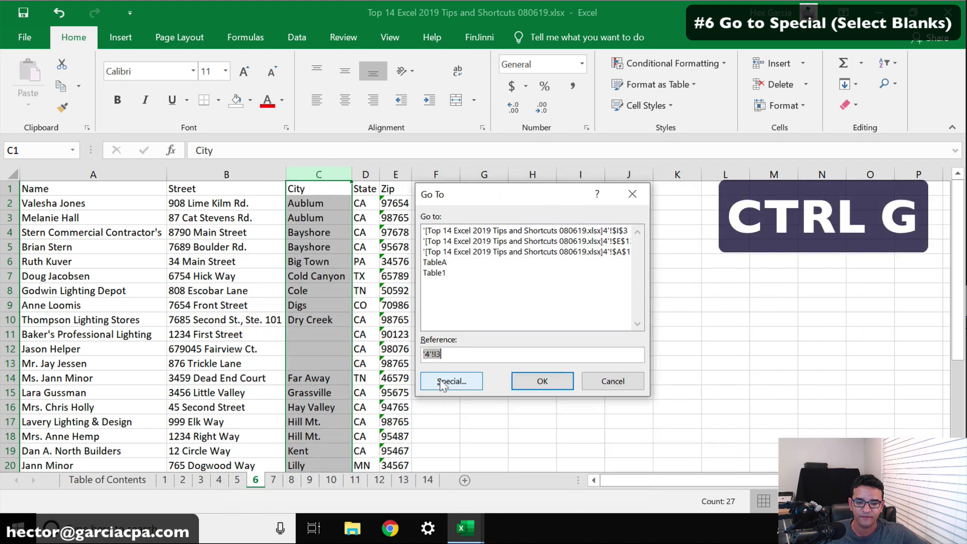
click(442, 381)
click(455, 315)
click(538, 405)
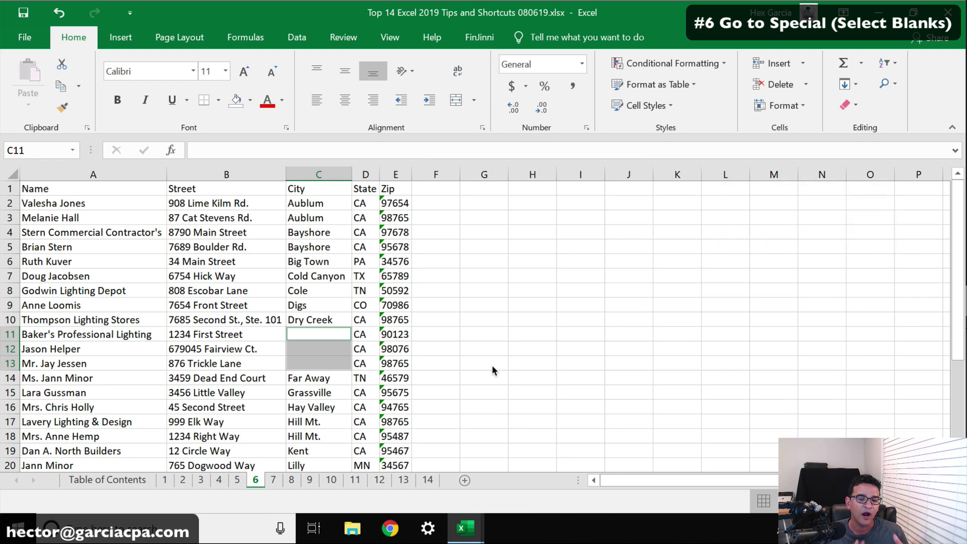
Delete the entire rows containing the three blank City cells.
right_click(299, 328)
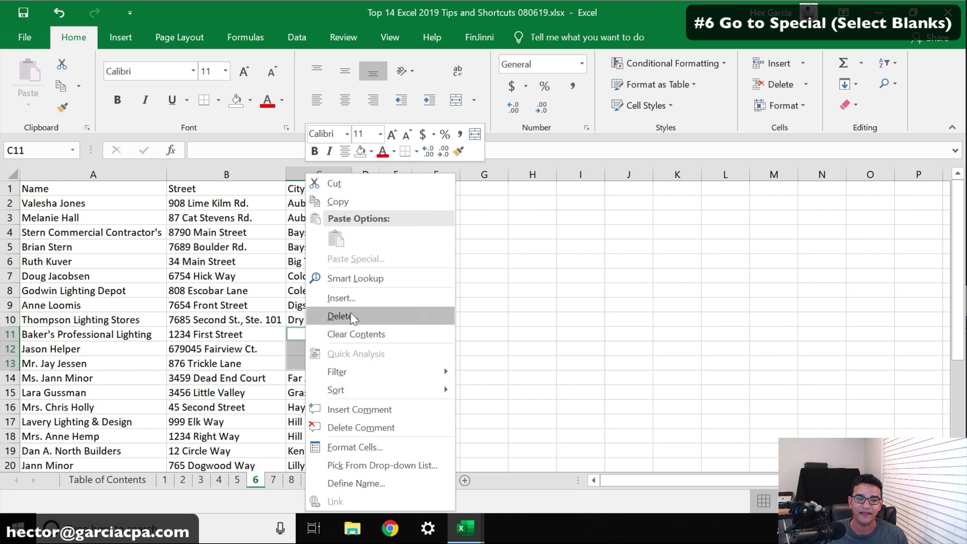
click(355, 316)
click(322, 314)
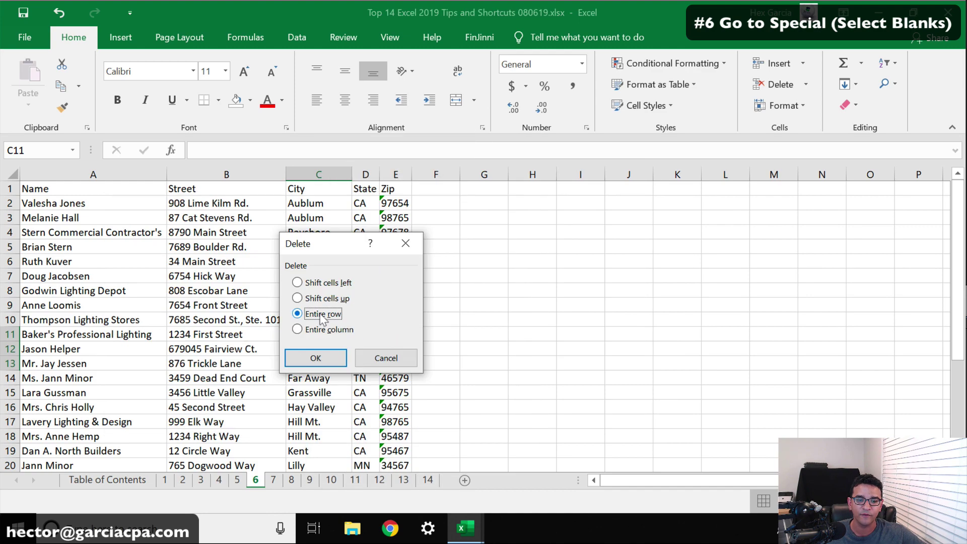
click(314, 358)
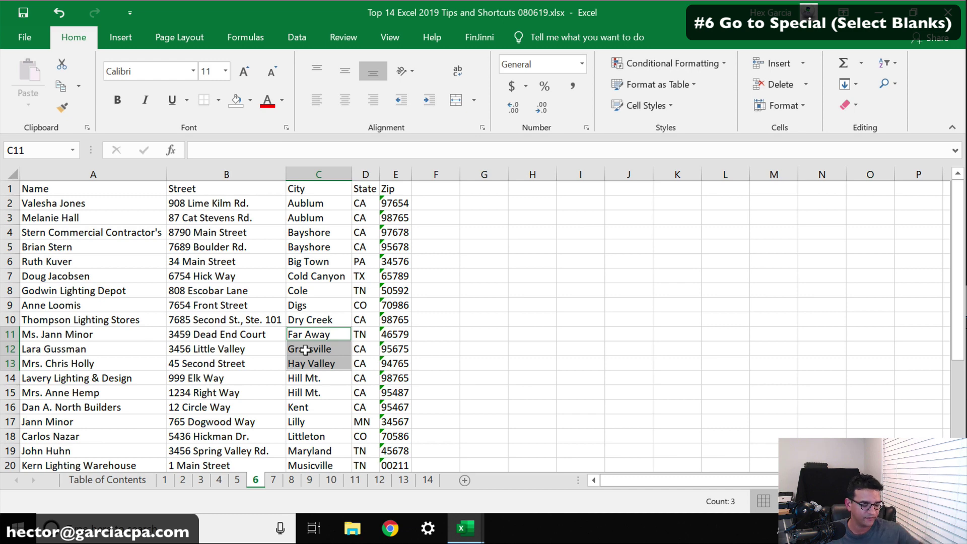
key(ctrl+z)
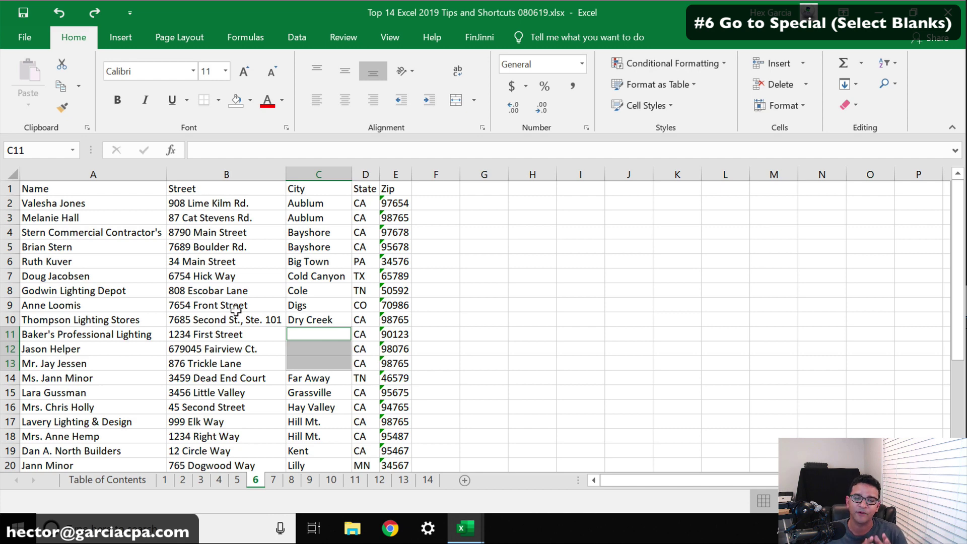
drag(311, 334, 304, 353)
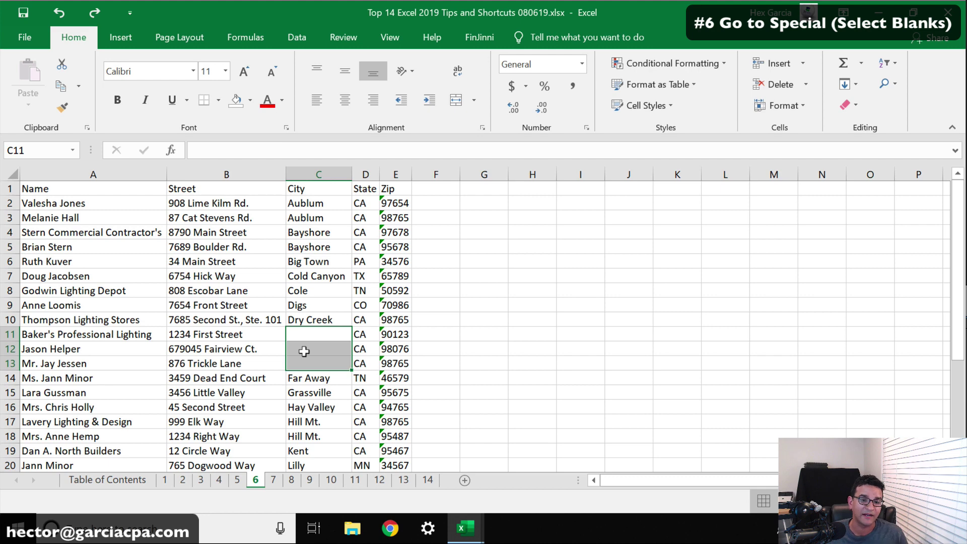
drag(74, 177, 394, 182)
click(296, 37)
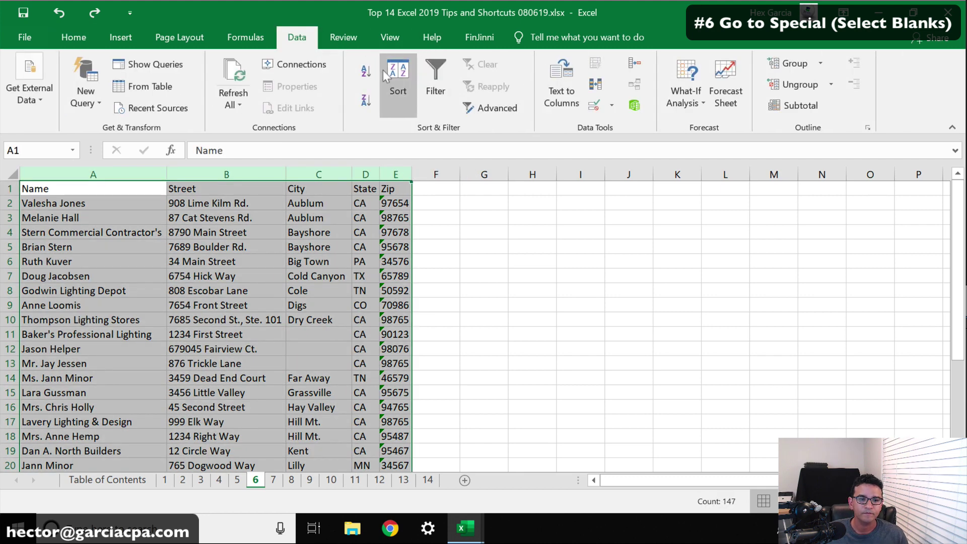
click(390, 76)
click(447, 269)
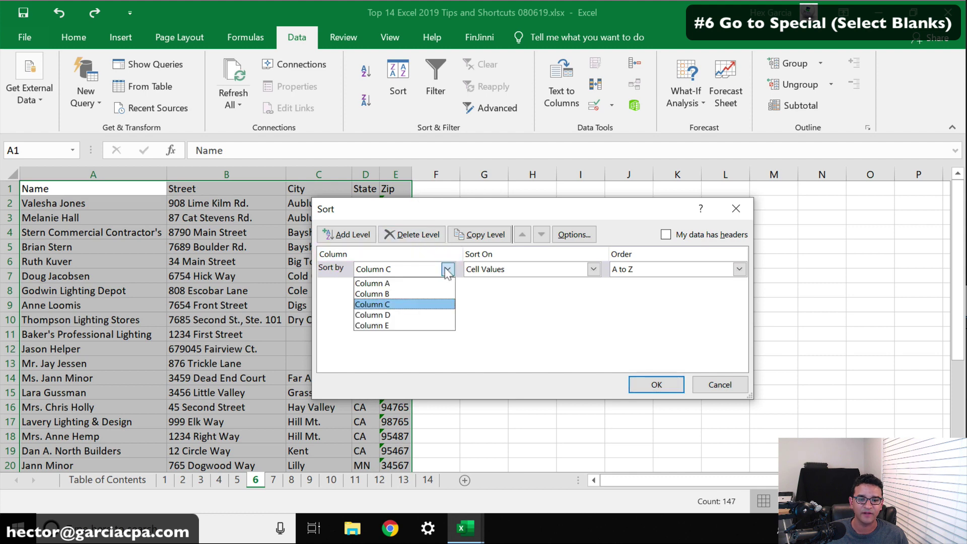
click(373, 283)
click(666, 234)
click(656, 384)
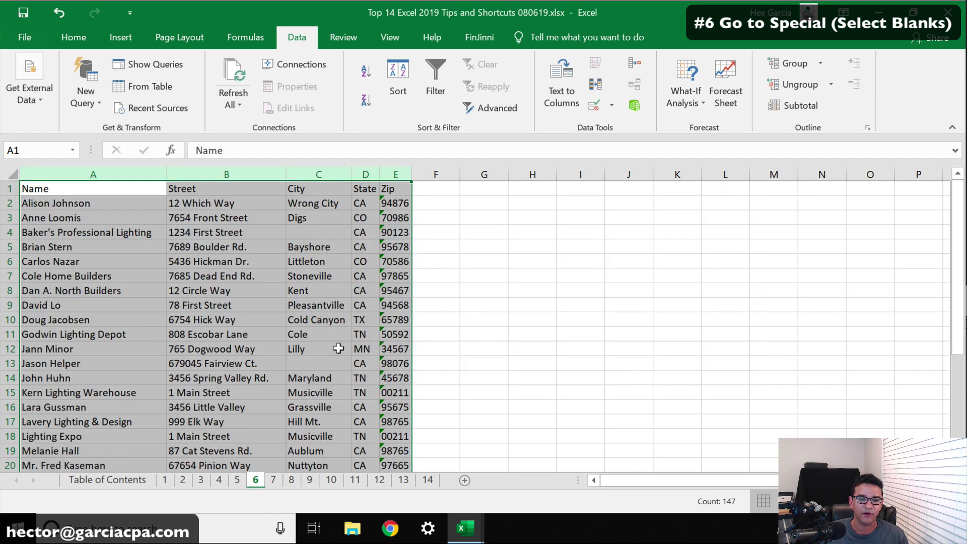
click(261, 291)
click(318, 232)
scroll(302, 348, down, 4)
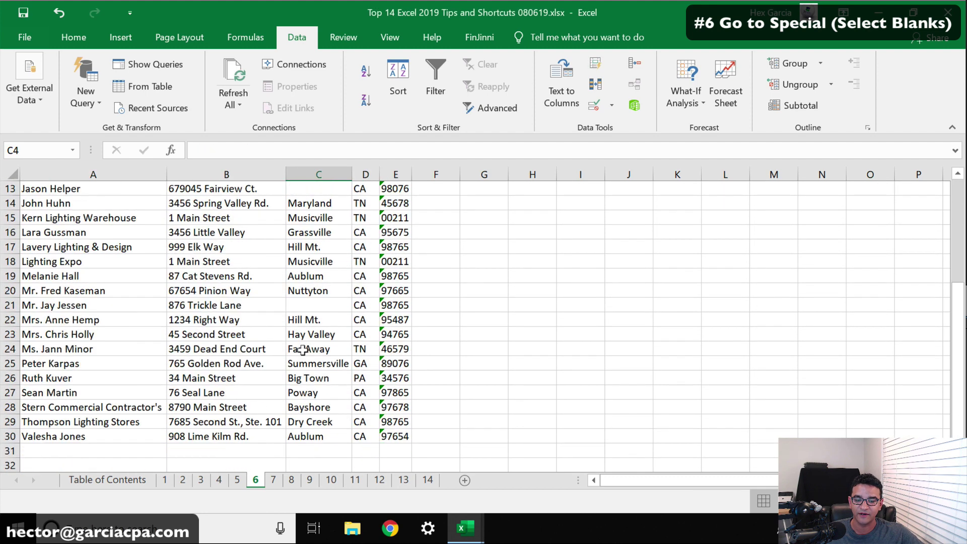
scroll(302, 348, up, 4)
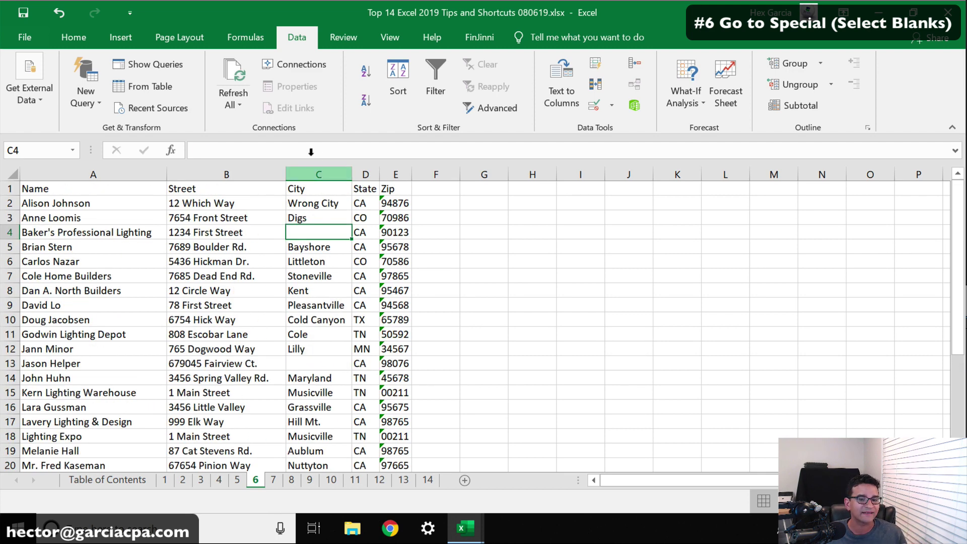
Select all blank cells in City column C using F5 > Special > Blanks.
click(316, 171)
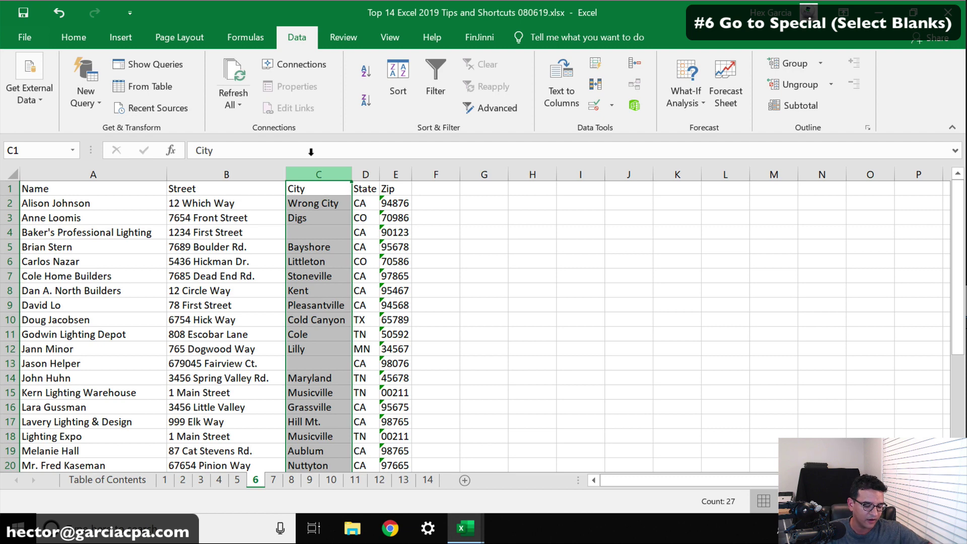
key(F5)
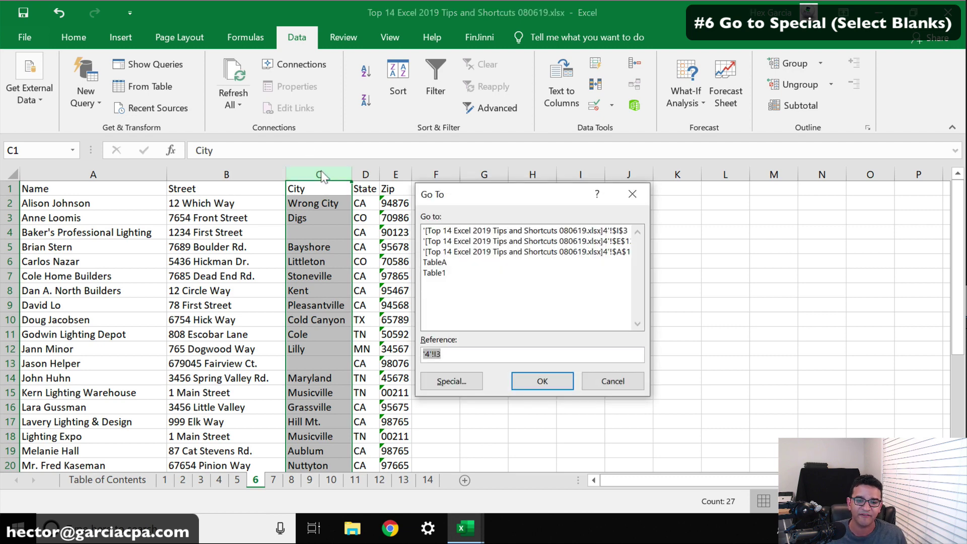
click(450, 382)
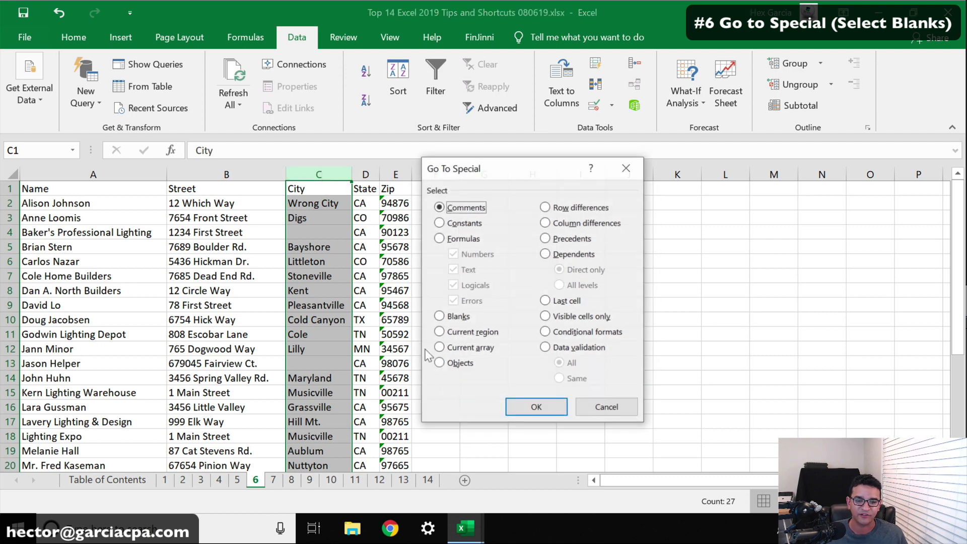
click(455, 320)
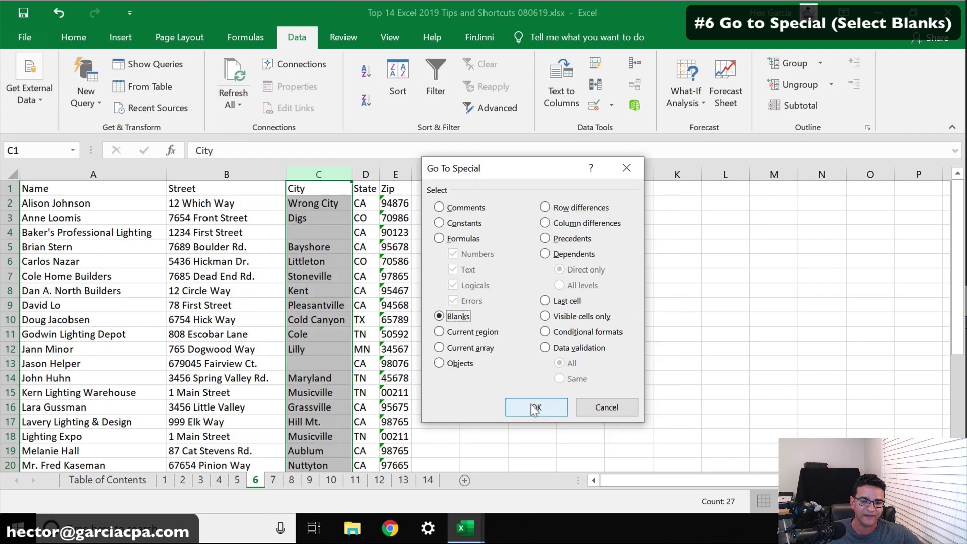
click(535, 408)
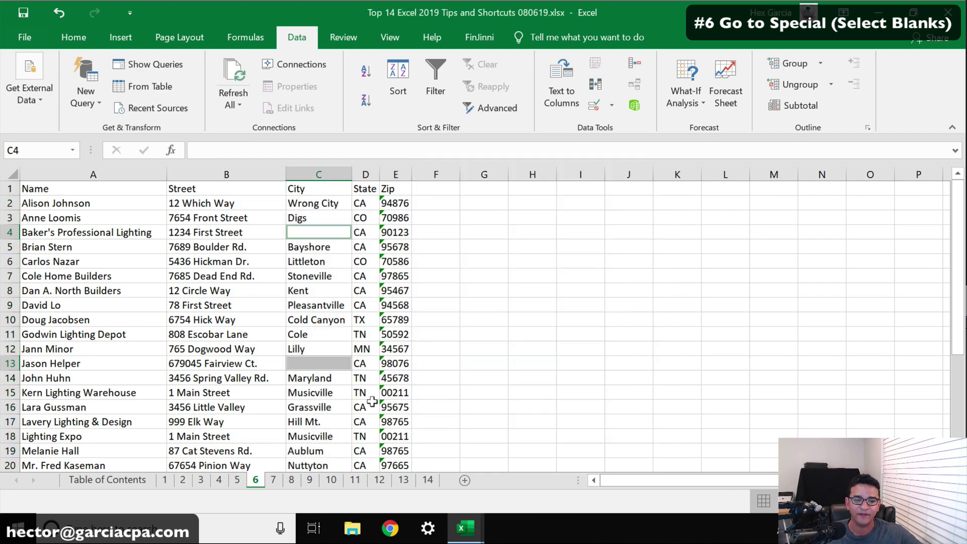
scroll(371, 400, down, 5)
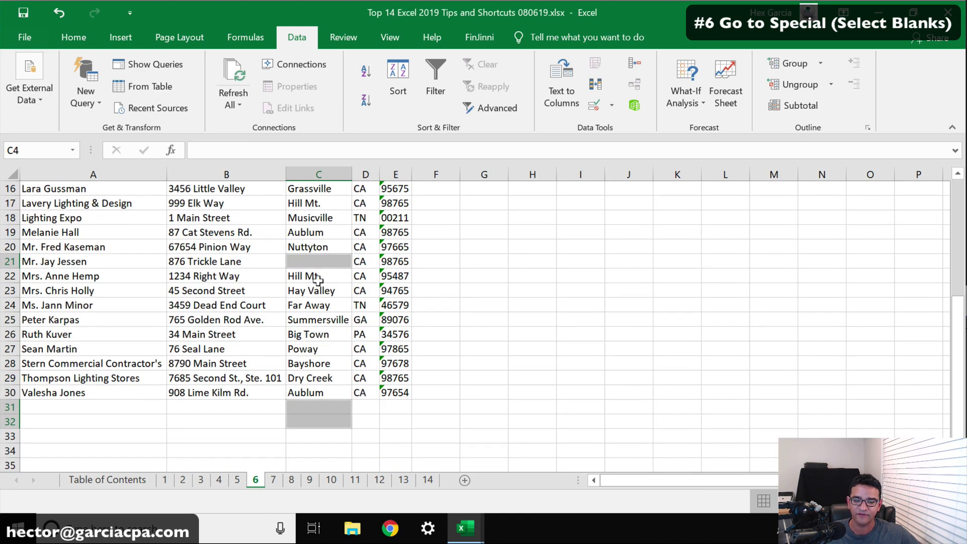
scroll(313, 274, up, 5)
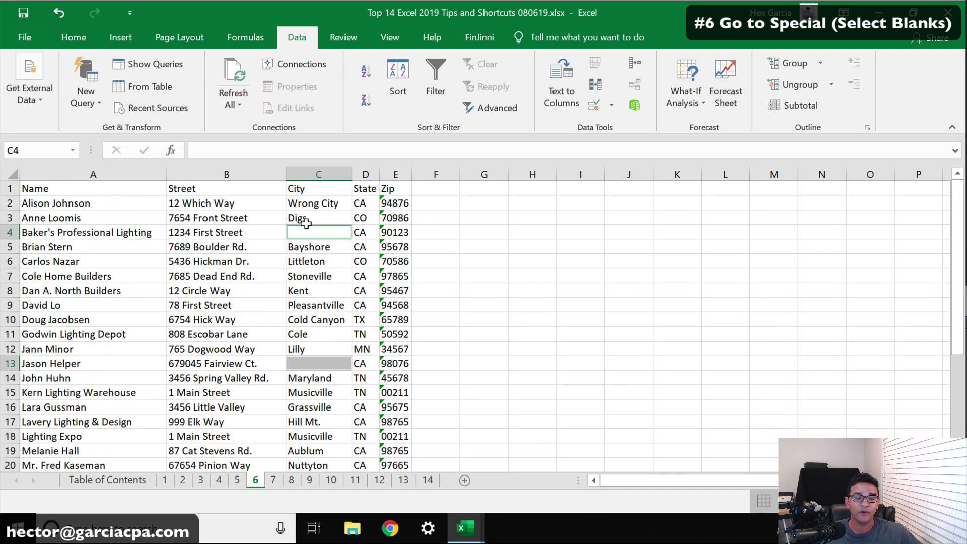
Fill every selected blank City cell with 'Famousville' using Ctrl+Enter and check C13.
click(200, 152)
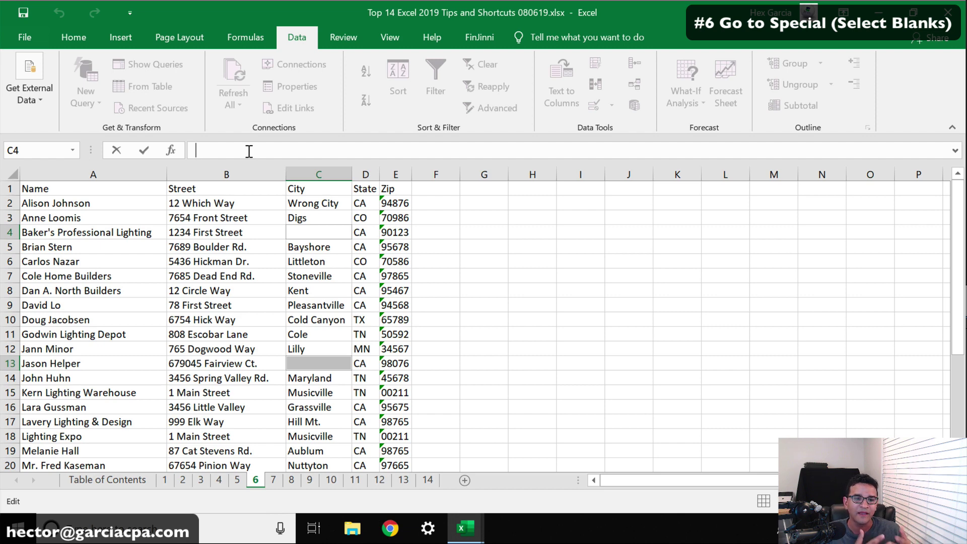
text(Famous)
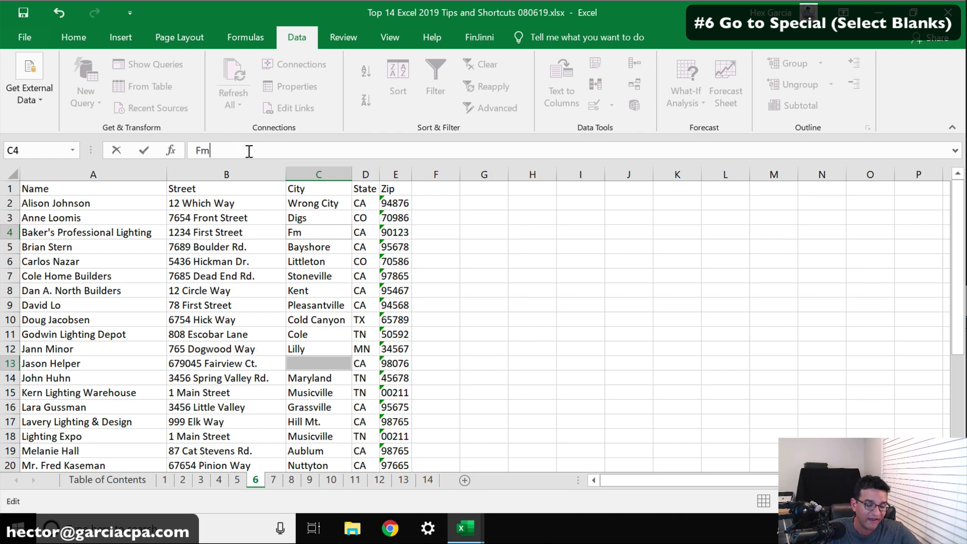
text(ville)
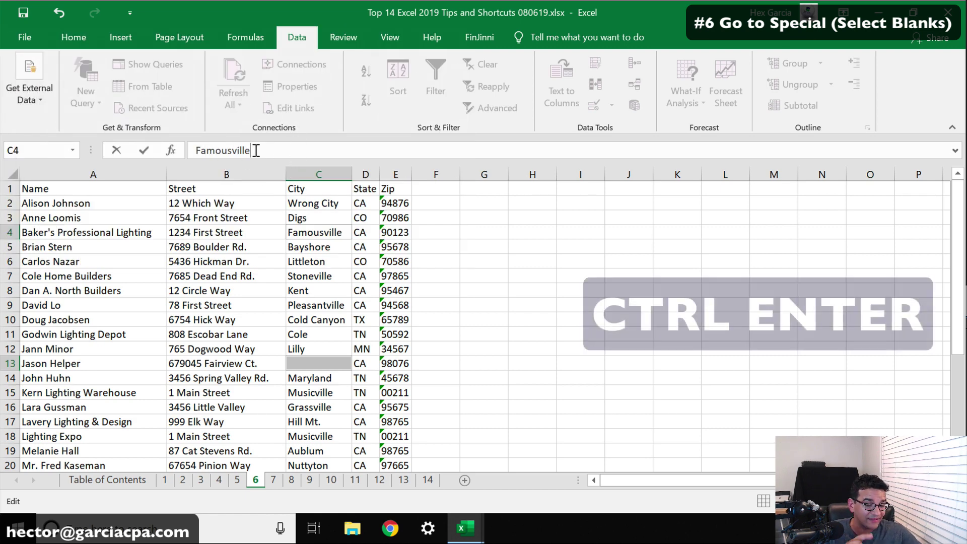
key(ctrl+Return)
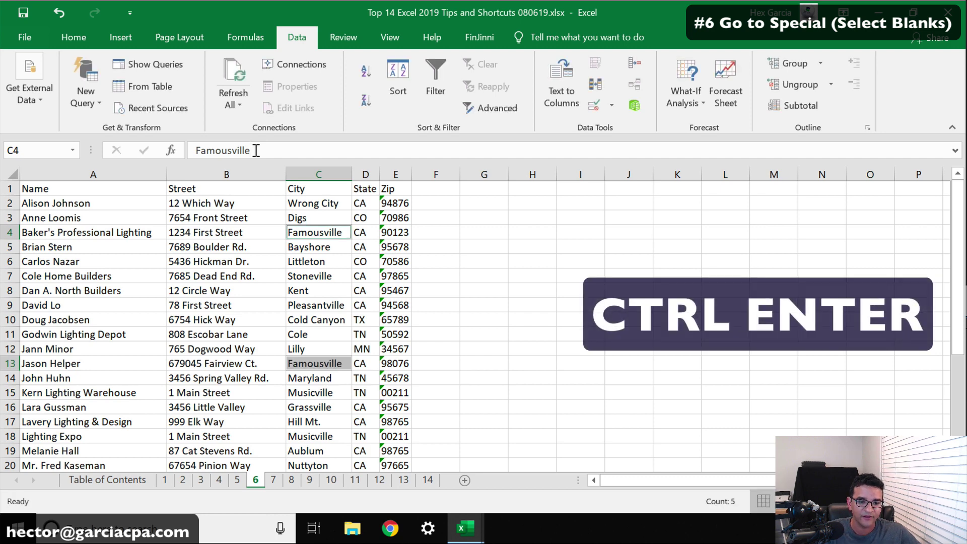
click(335, 276)
click(317, 233)
click(325, 357)
scroll(317, 362, down, 2)
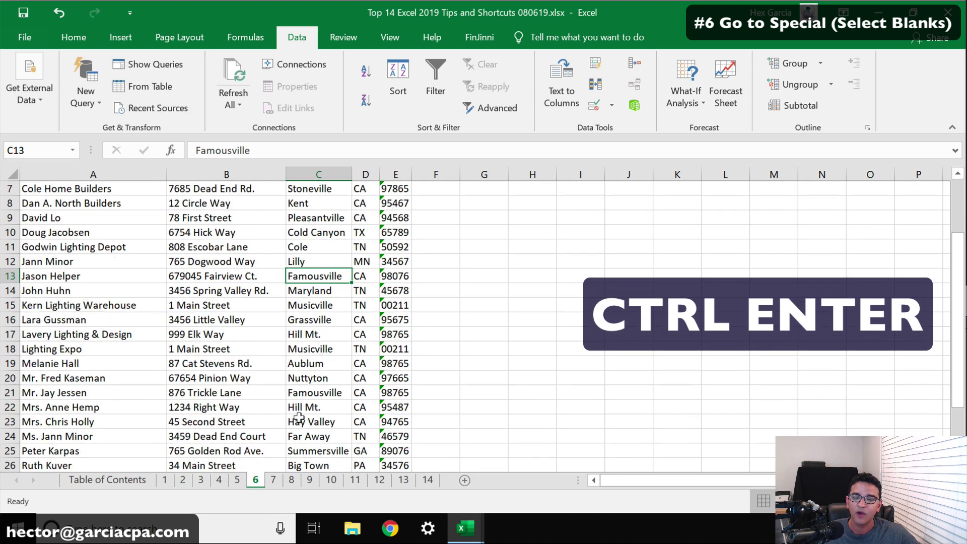
scroll(311, 373, up, 2)
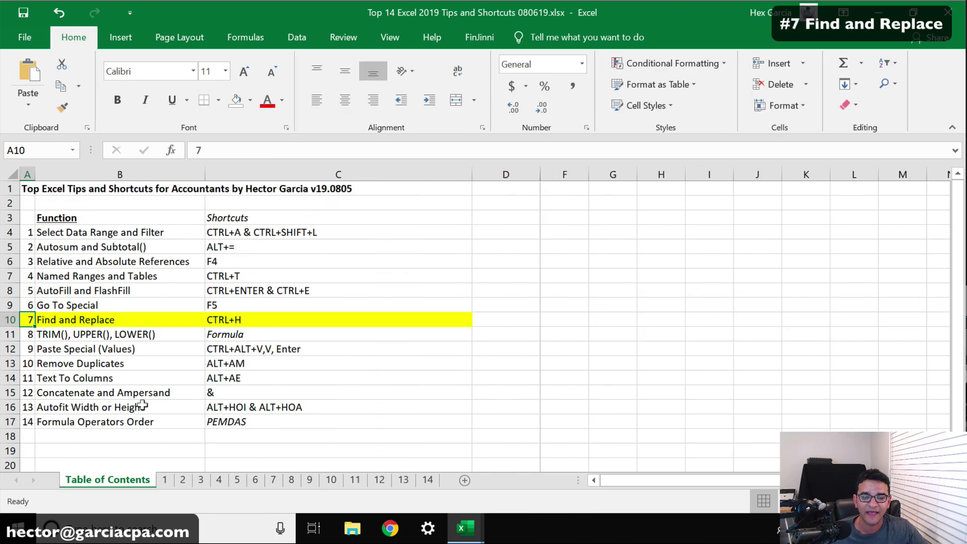
Go to sheet 7 and select the State column D.
click(272, 480)
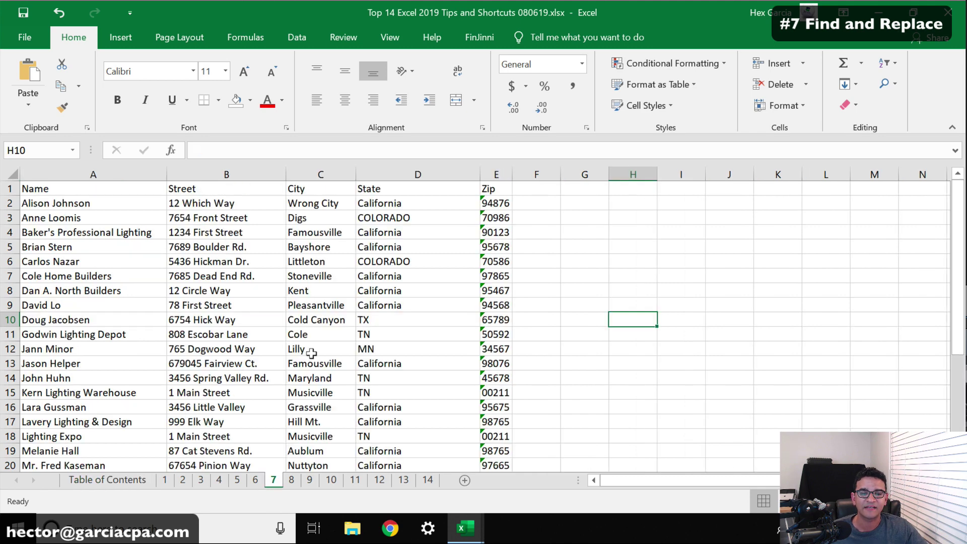
click(430, 176)
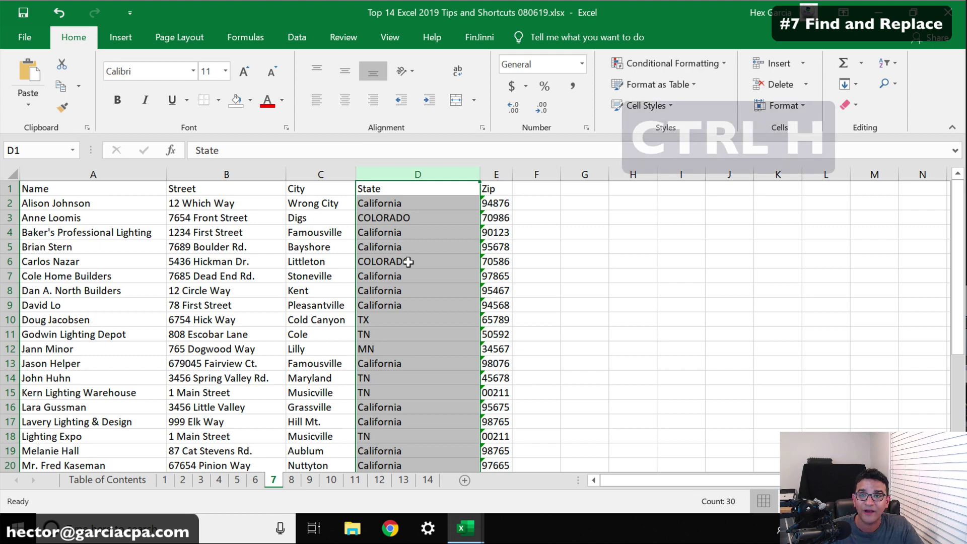
Bring up Find and Replace and clear the leftover search and replacement text.
key(ctrl+h)
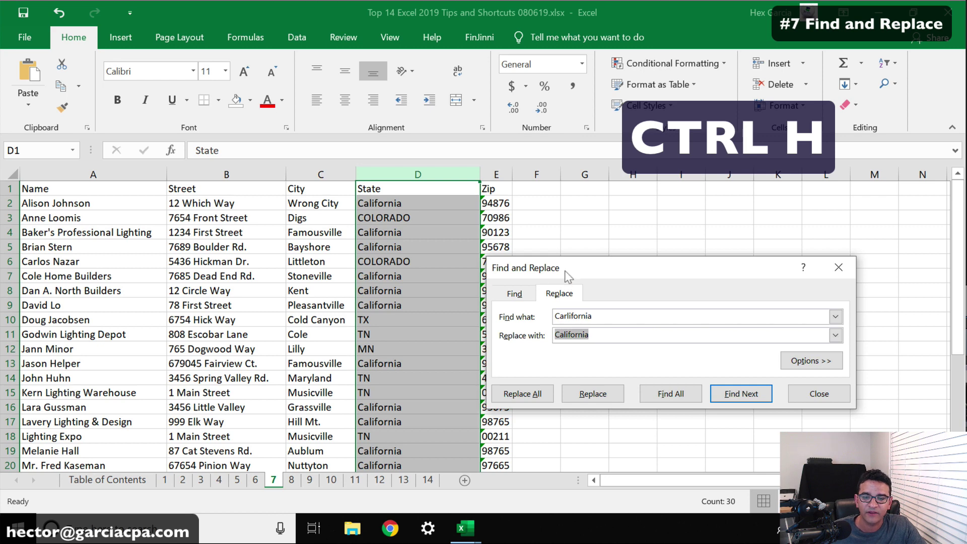
drag(564, 270, 583, 234)
drag(625, 280, 555, 282)
key(BackSpace)
drag(622, 300, 544, 301)
key(BackSpace)
click(603, 280)
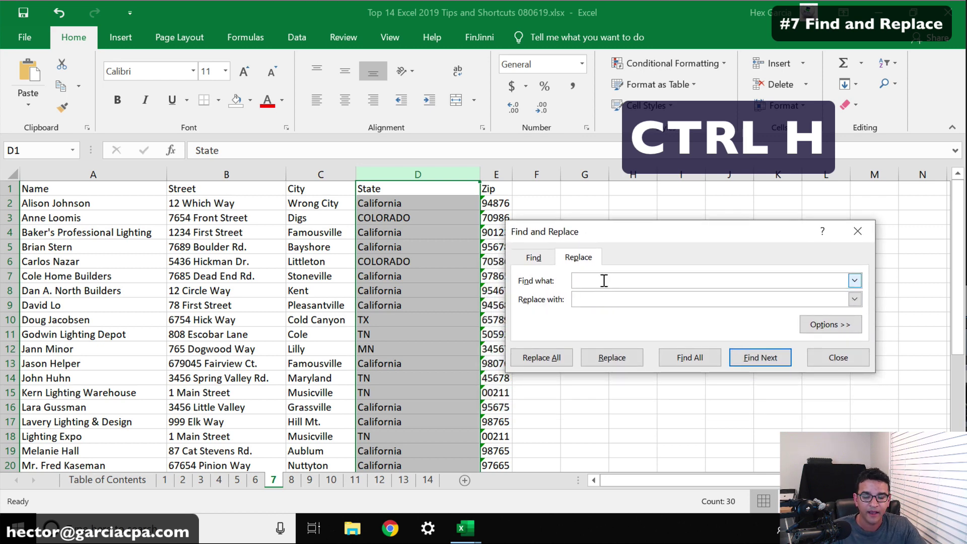
Replace both COLORADO entries with CO using Replace All.
text(COLORADO)
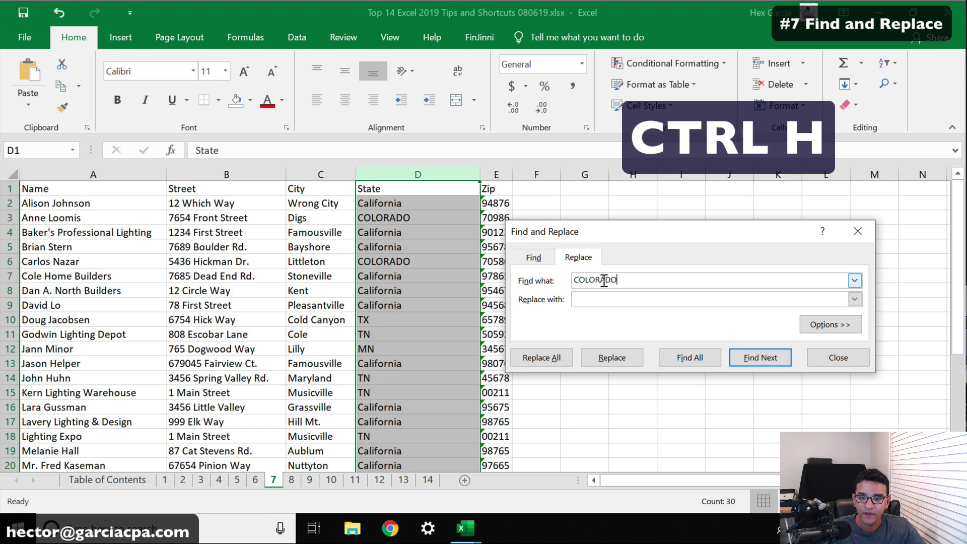
click(686, 358)
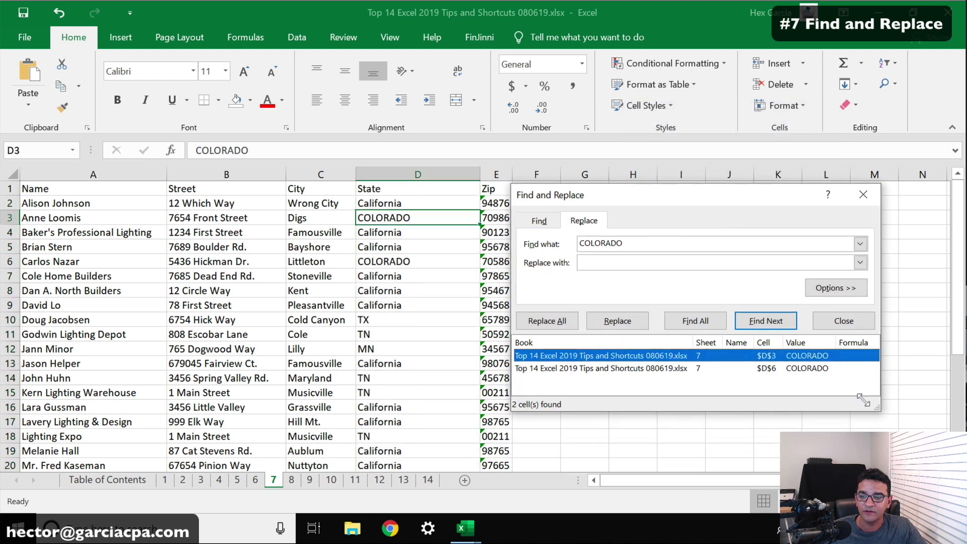
drag(865, 400, 866, 422)
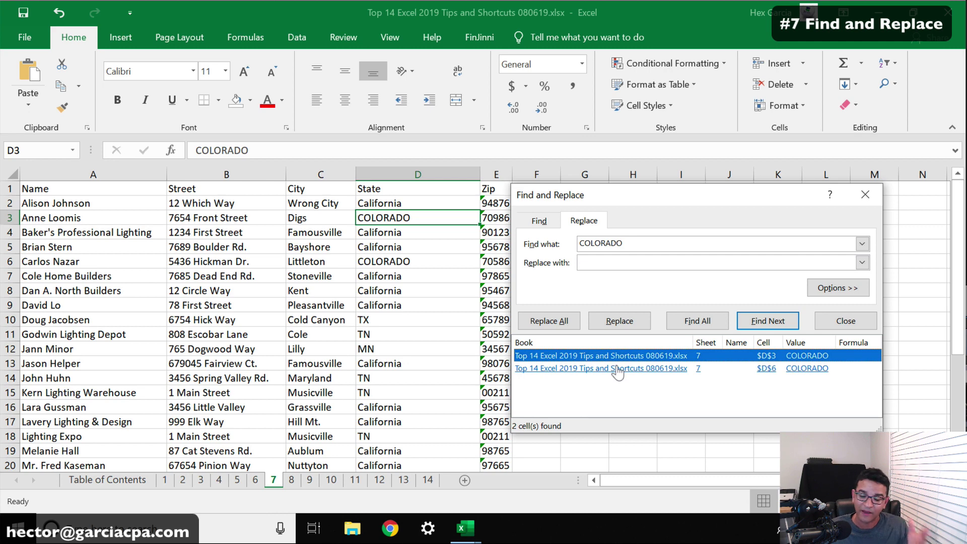
click(599, 261)
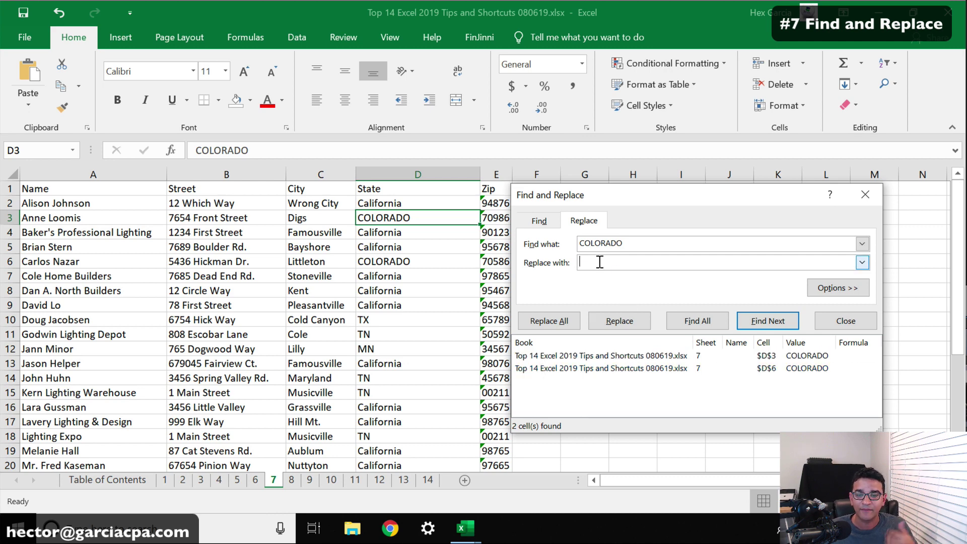
text(CO)
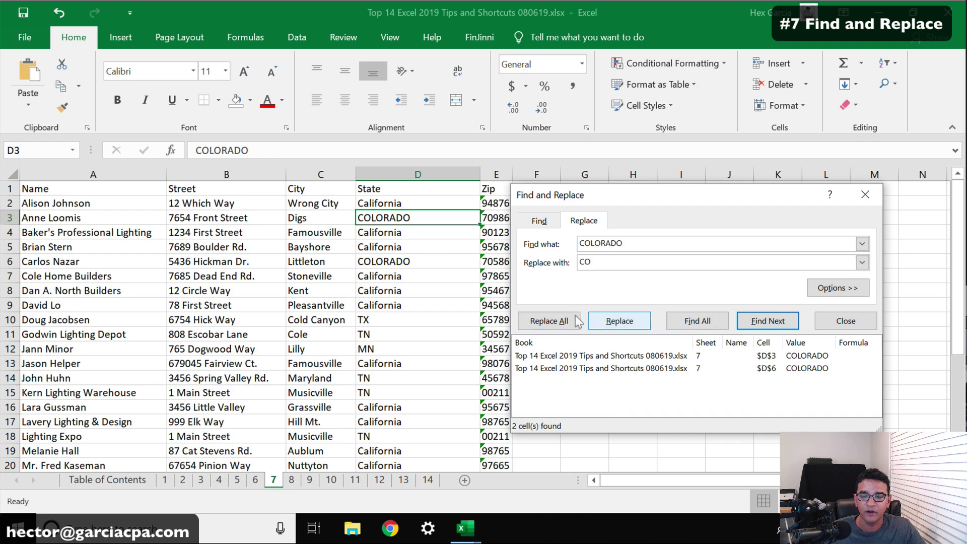
click(549, 321)
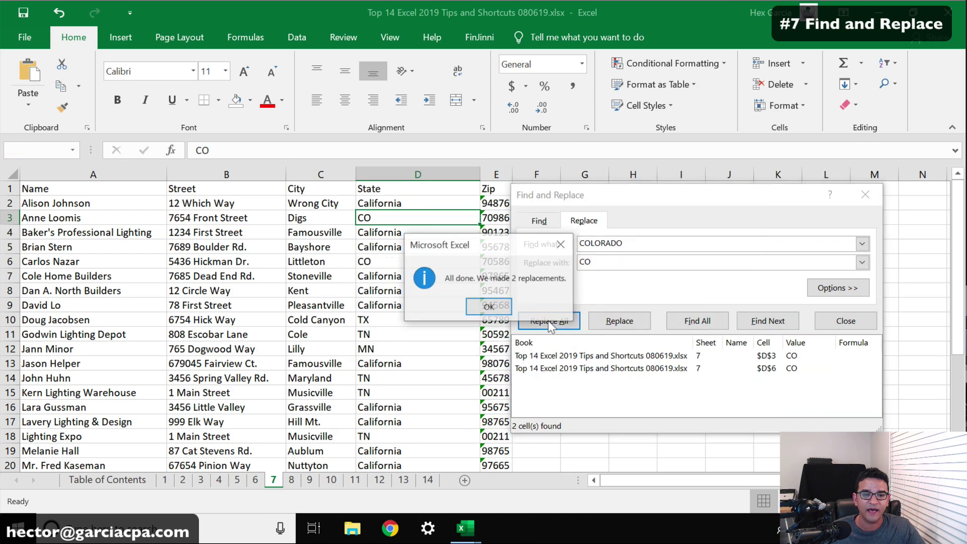
click(489, 306)
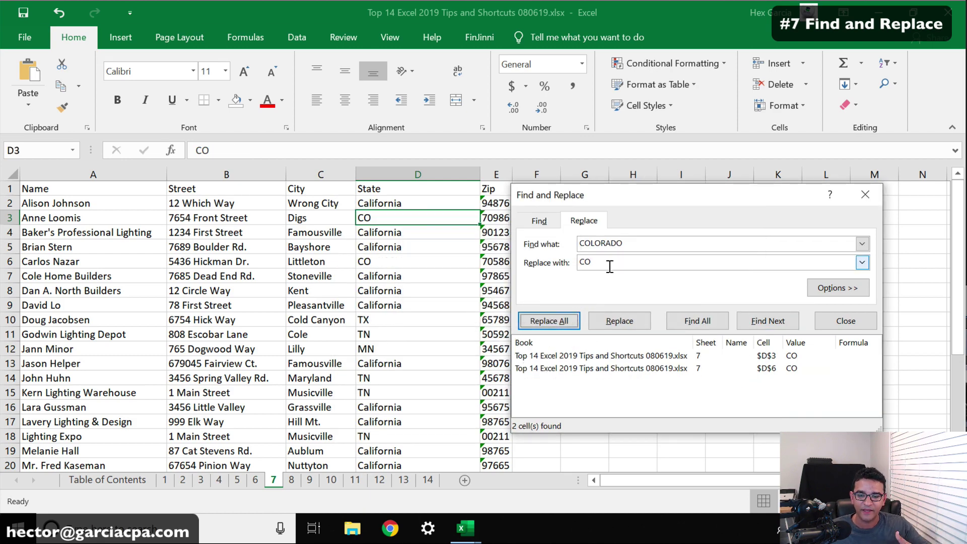
Find all California cells and replace the 18 entries with CA.
click(643, 243)
text(Calif)
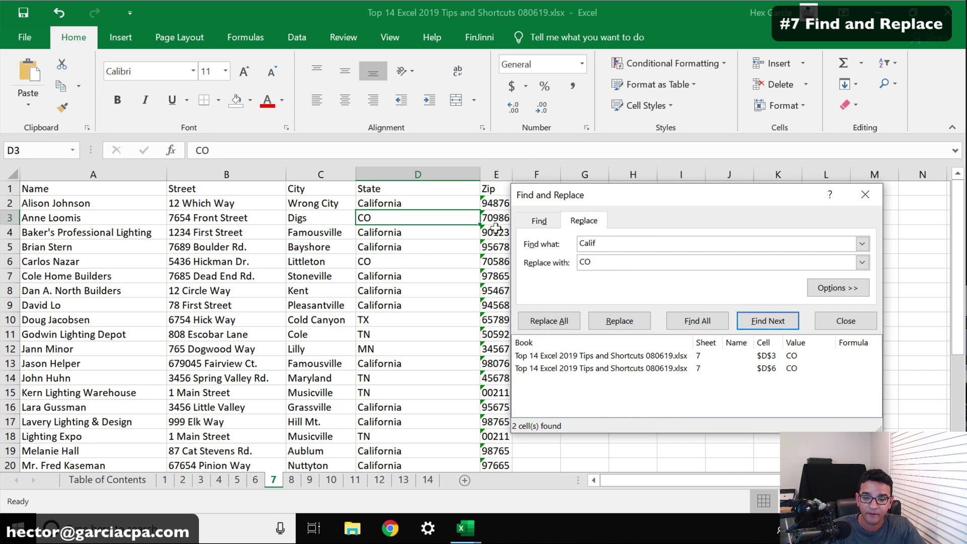
text(ofornia)
key(Tab)
text(C)
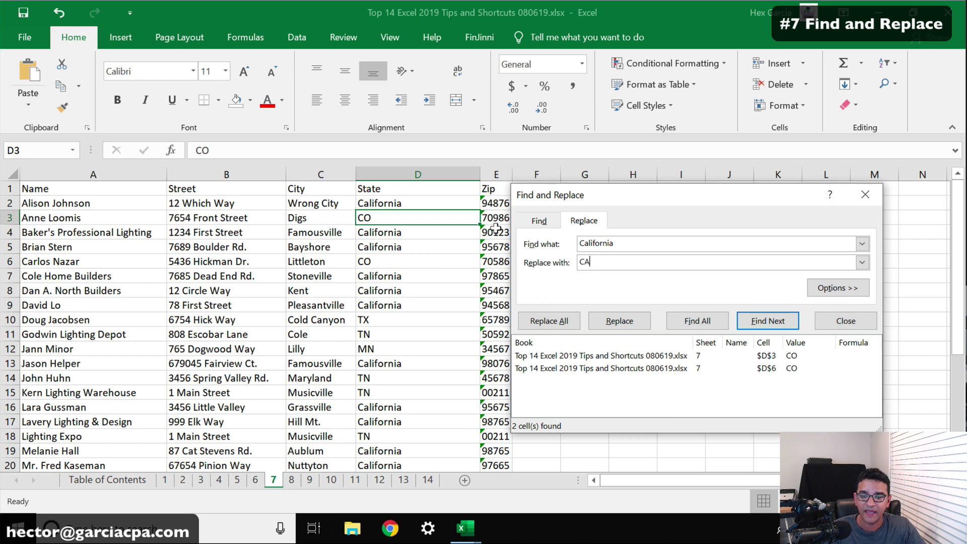
click(697, 320)
click(643, 381)
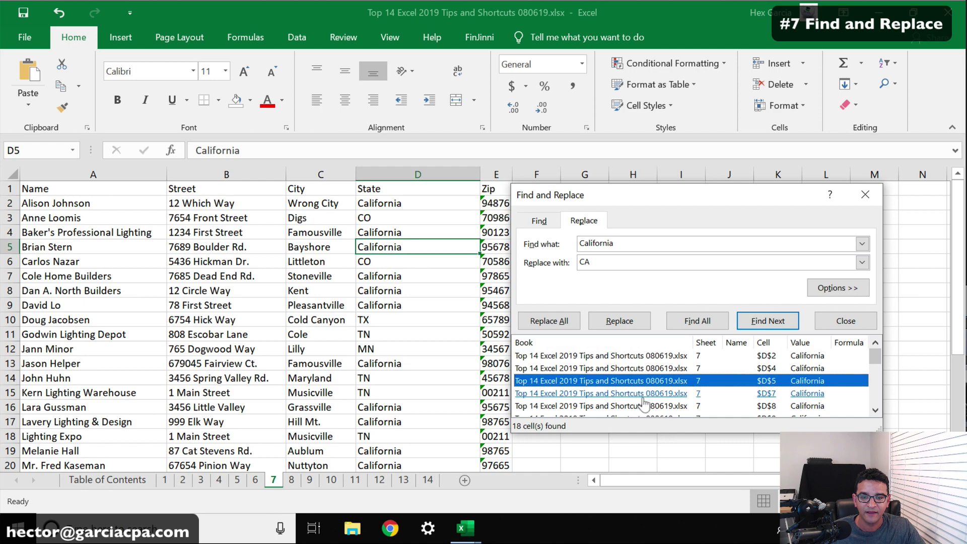
click(599, 355)
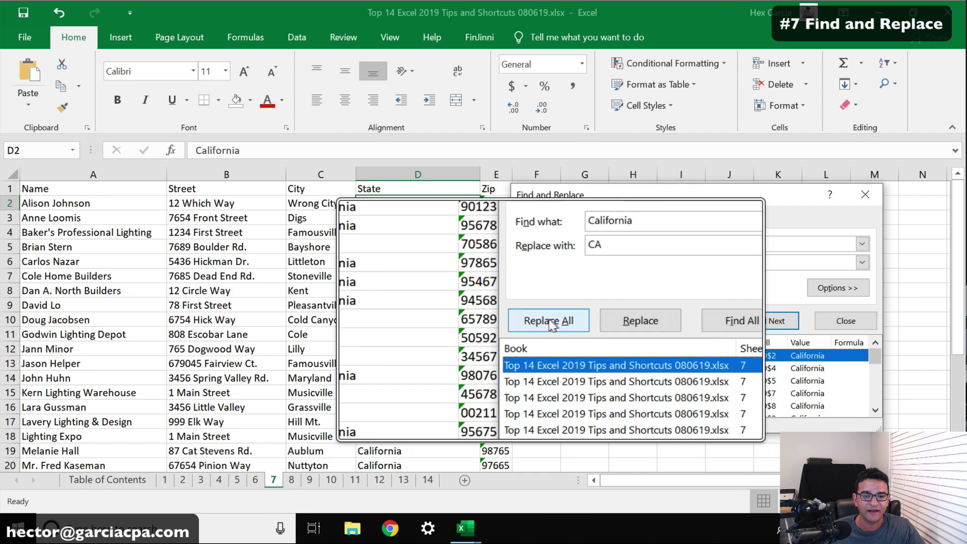
click(548, 321)
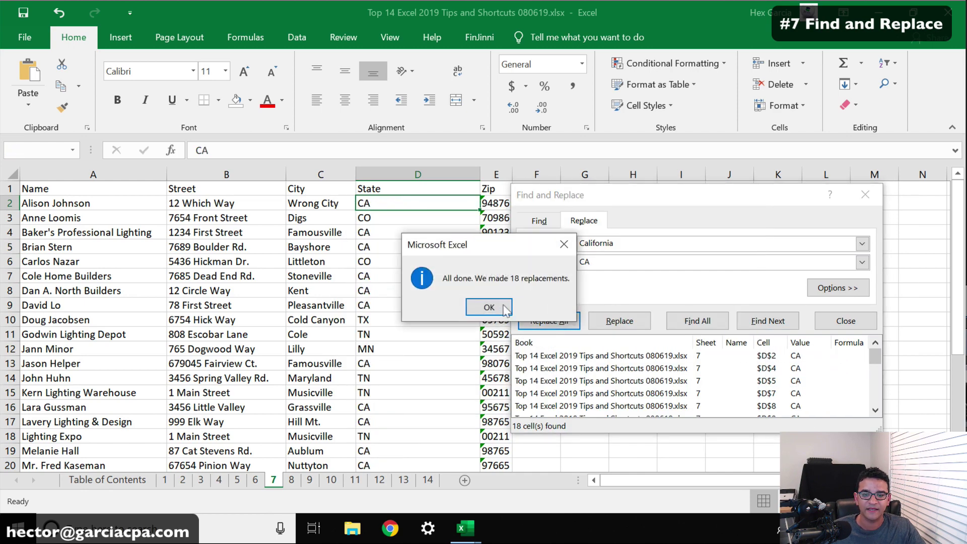